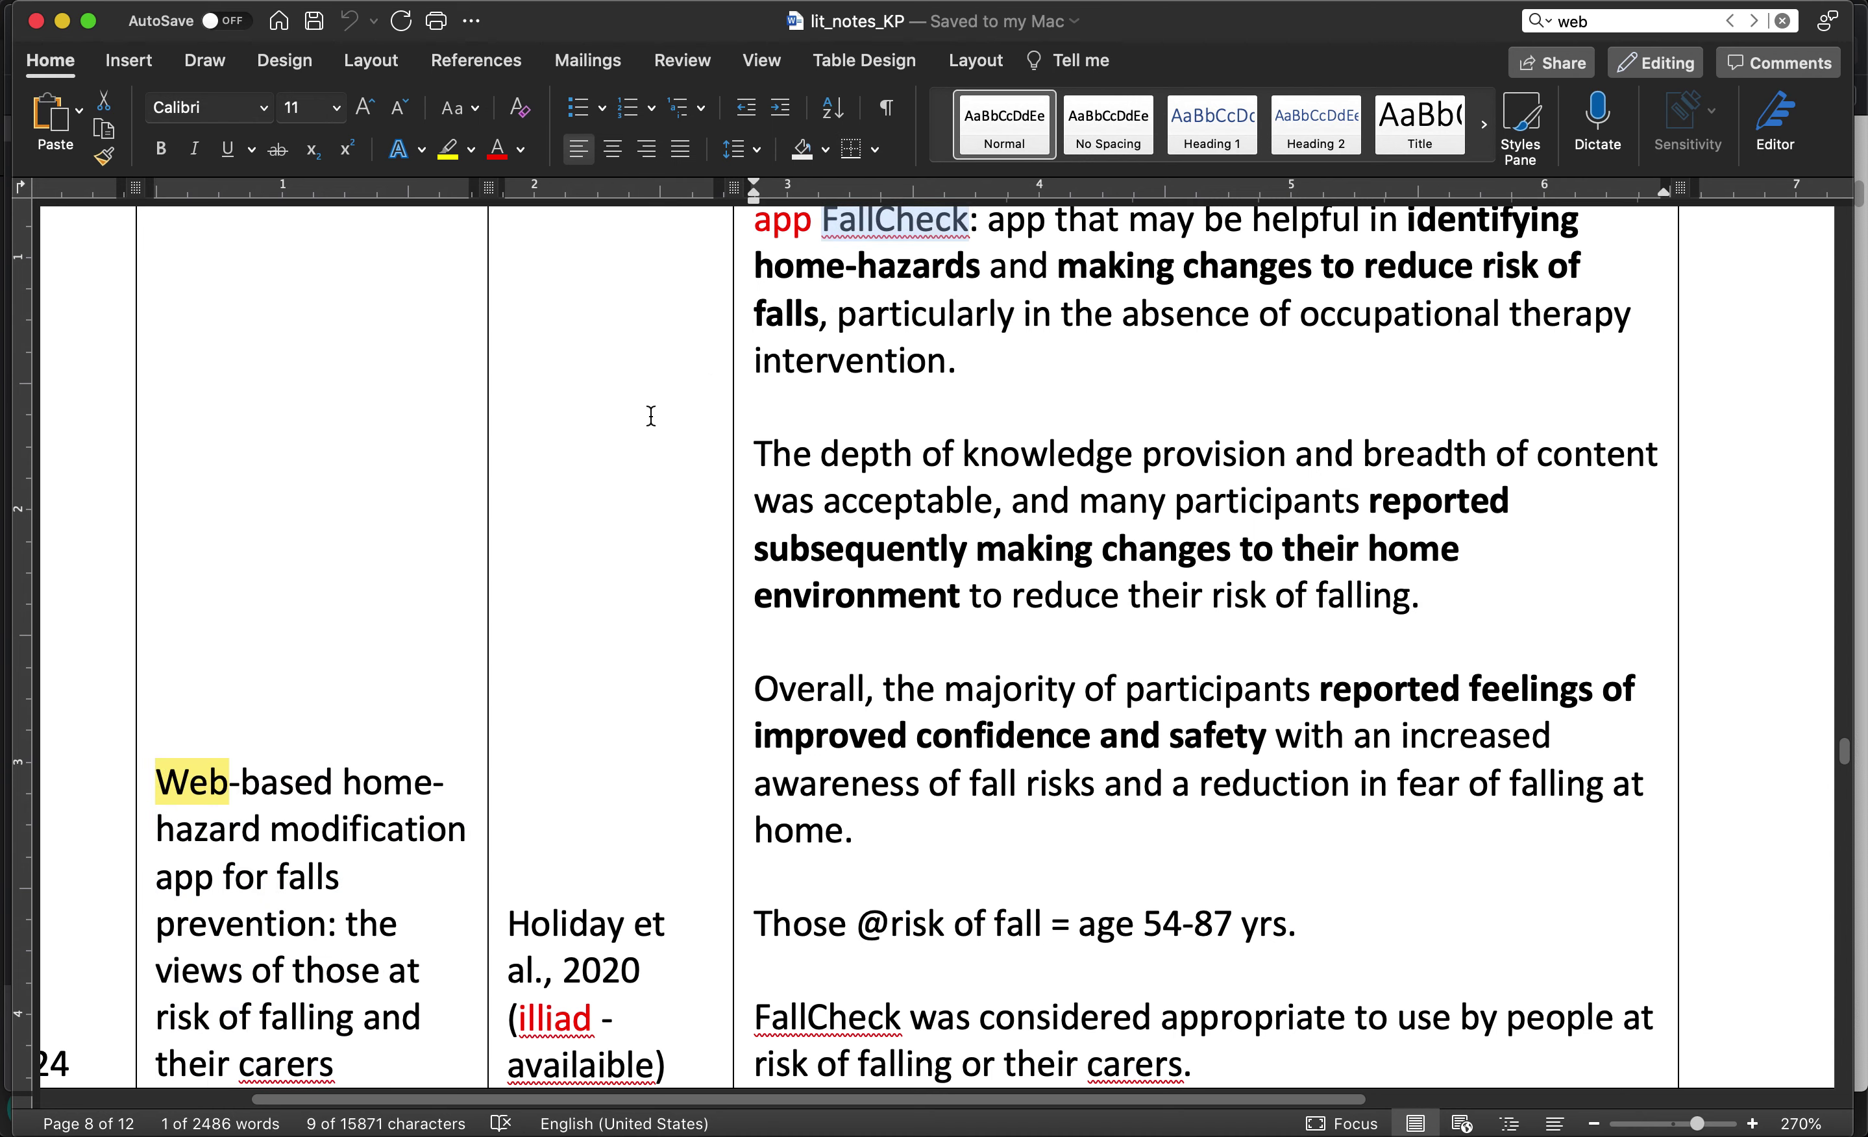
Highlight the study title, author citation and home-hazards phrase in the Word notes table
scroll(513, 530, "down", 2)
scroll(513, 530, "up", 2)
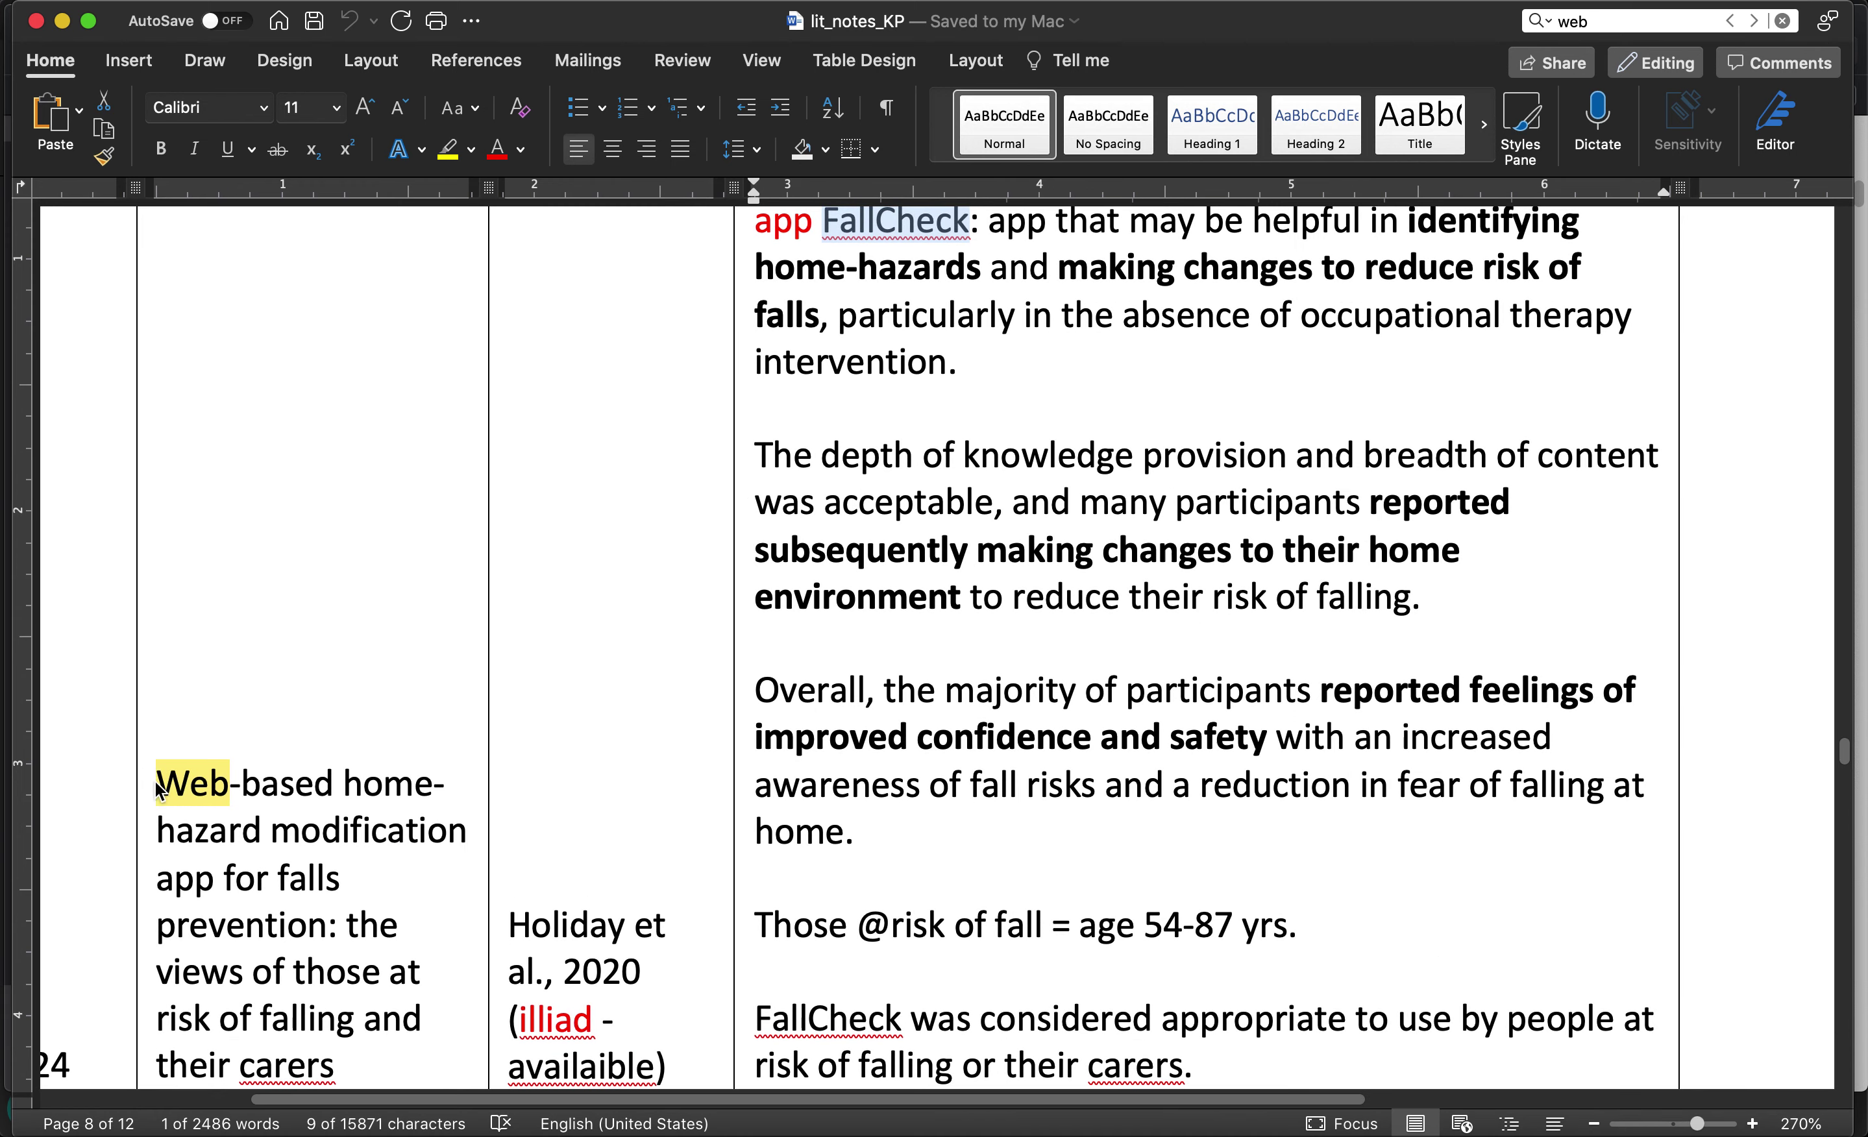
left_click(159, 782)
left_click_drag(160, 782, 380, 1044)
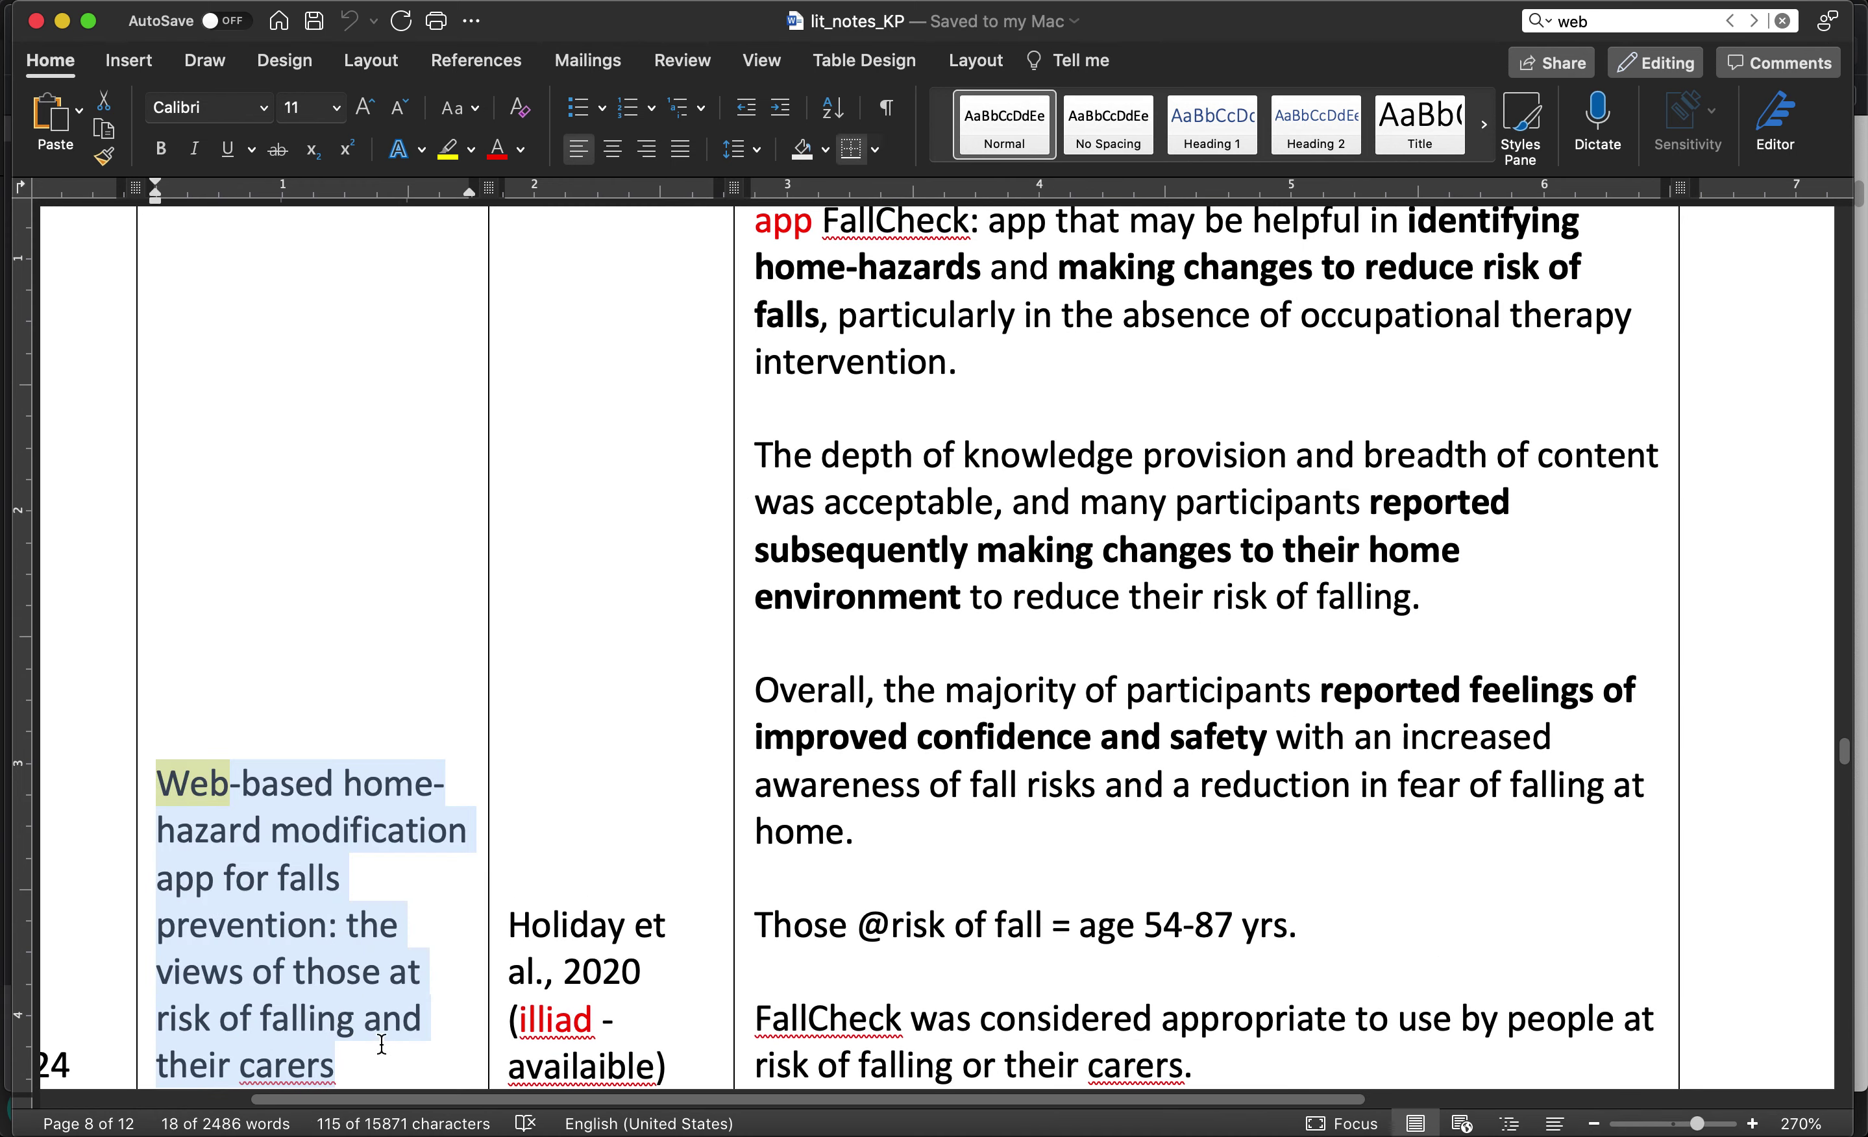
left_click_drag(526, 947, 654, 925)
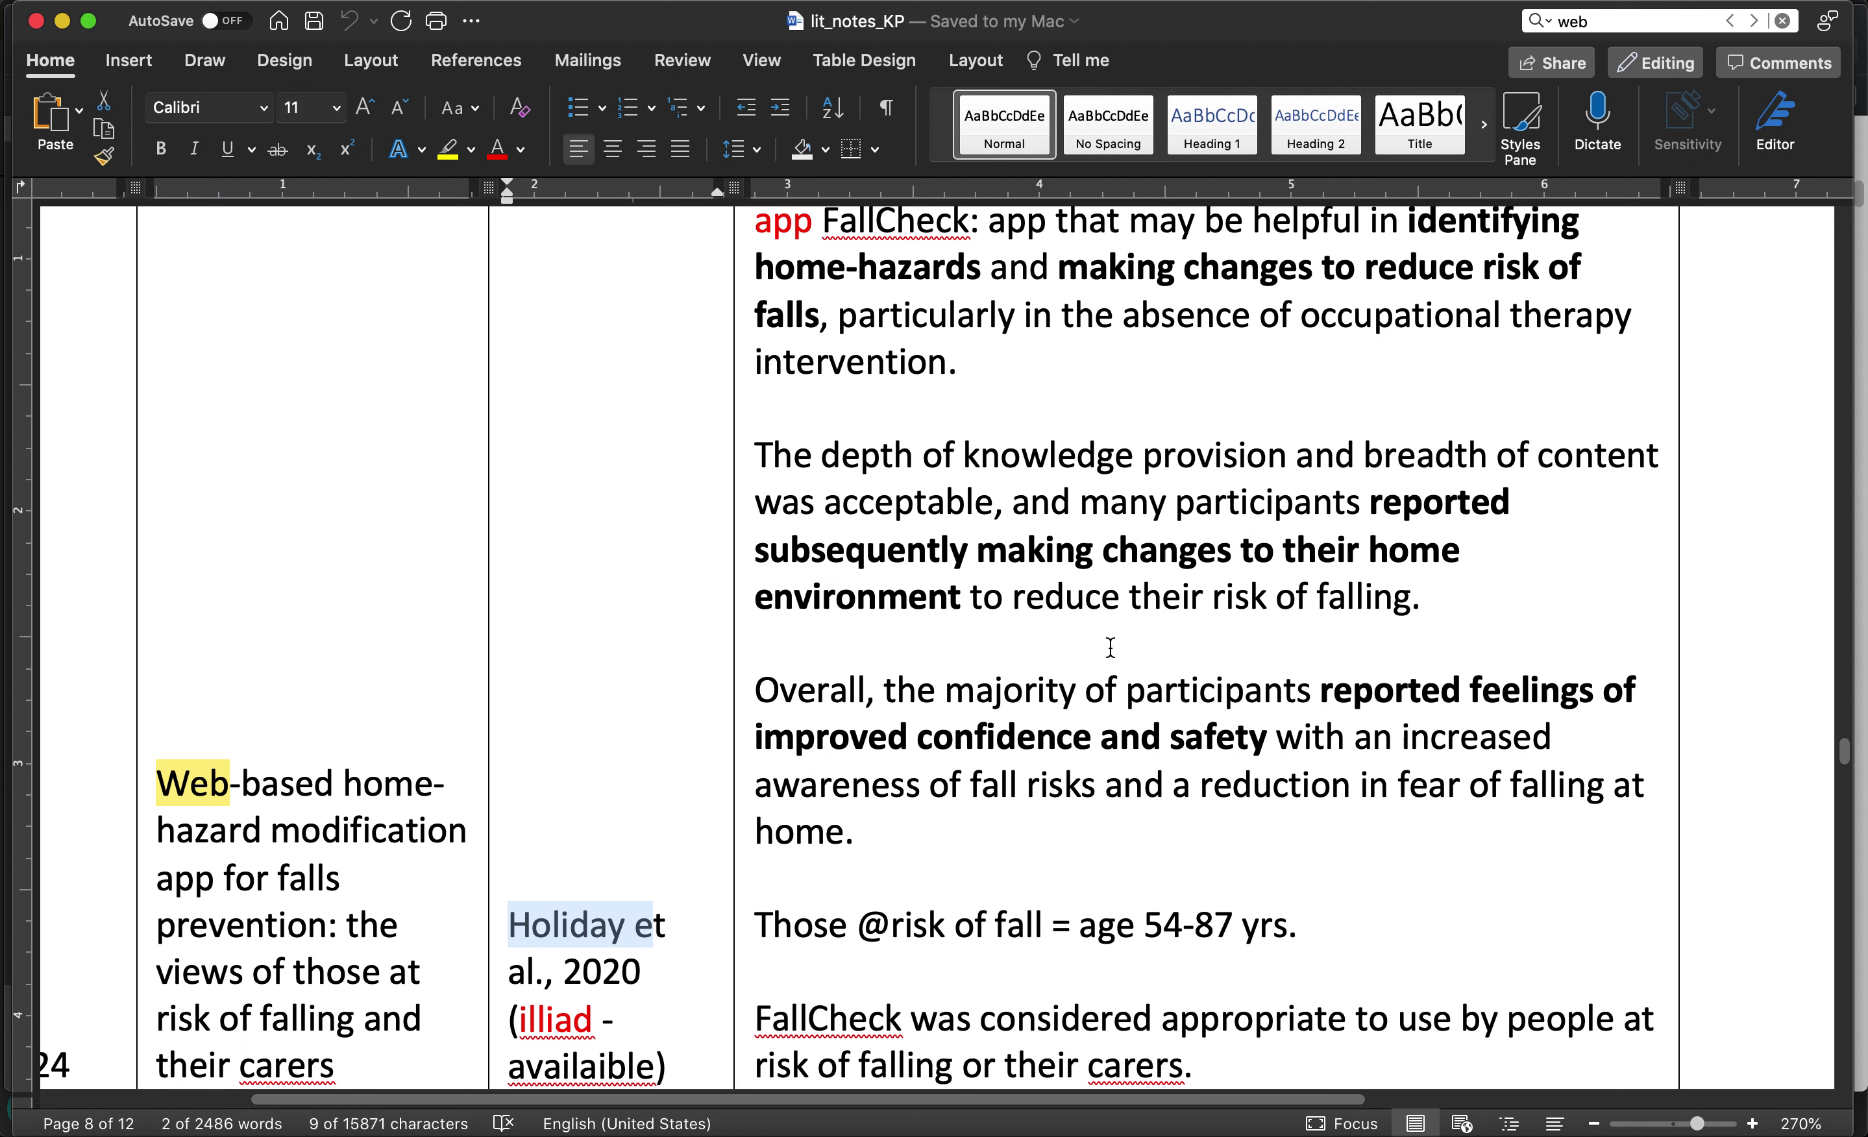
left_click_drag(1410, 221, 862, 327)
key("super+b")
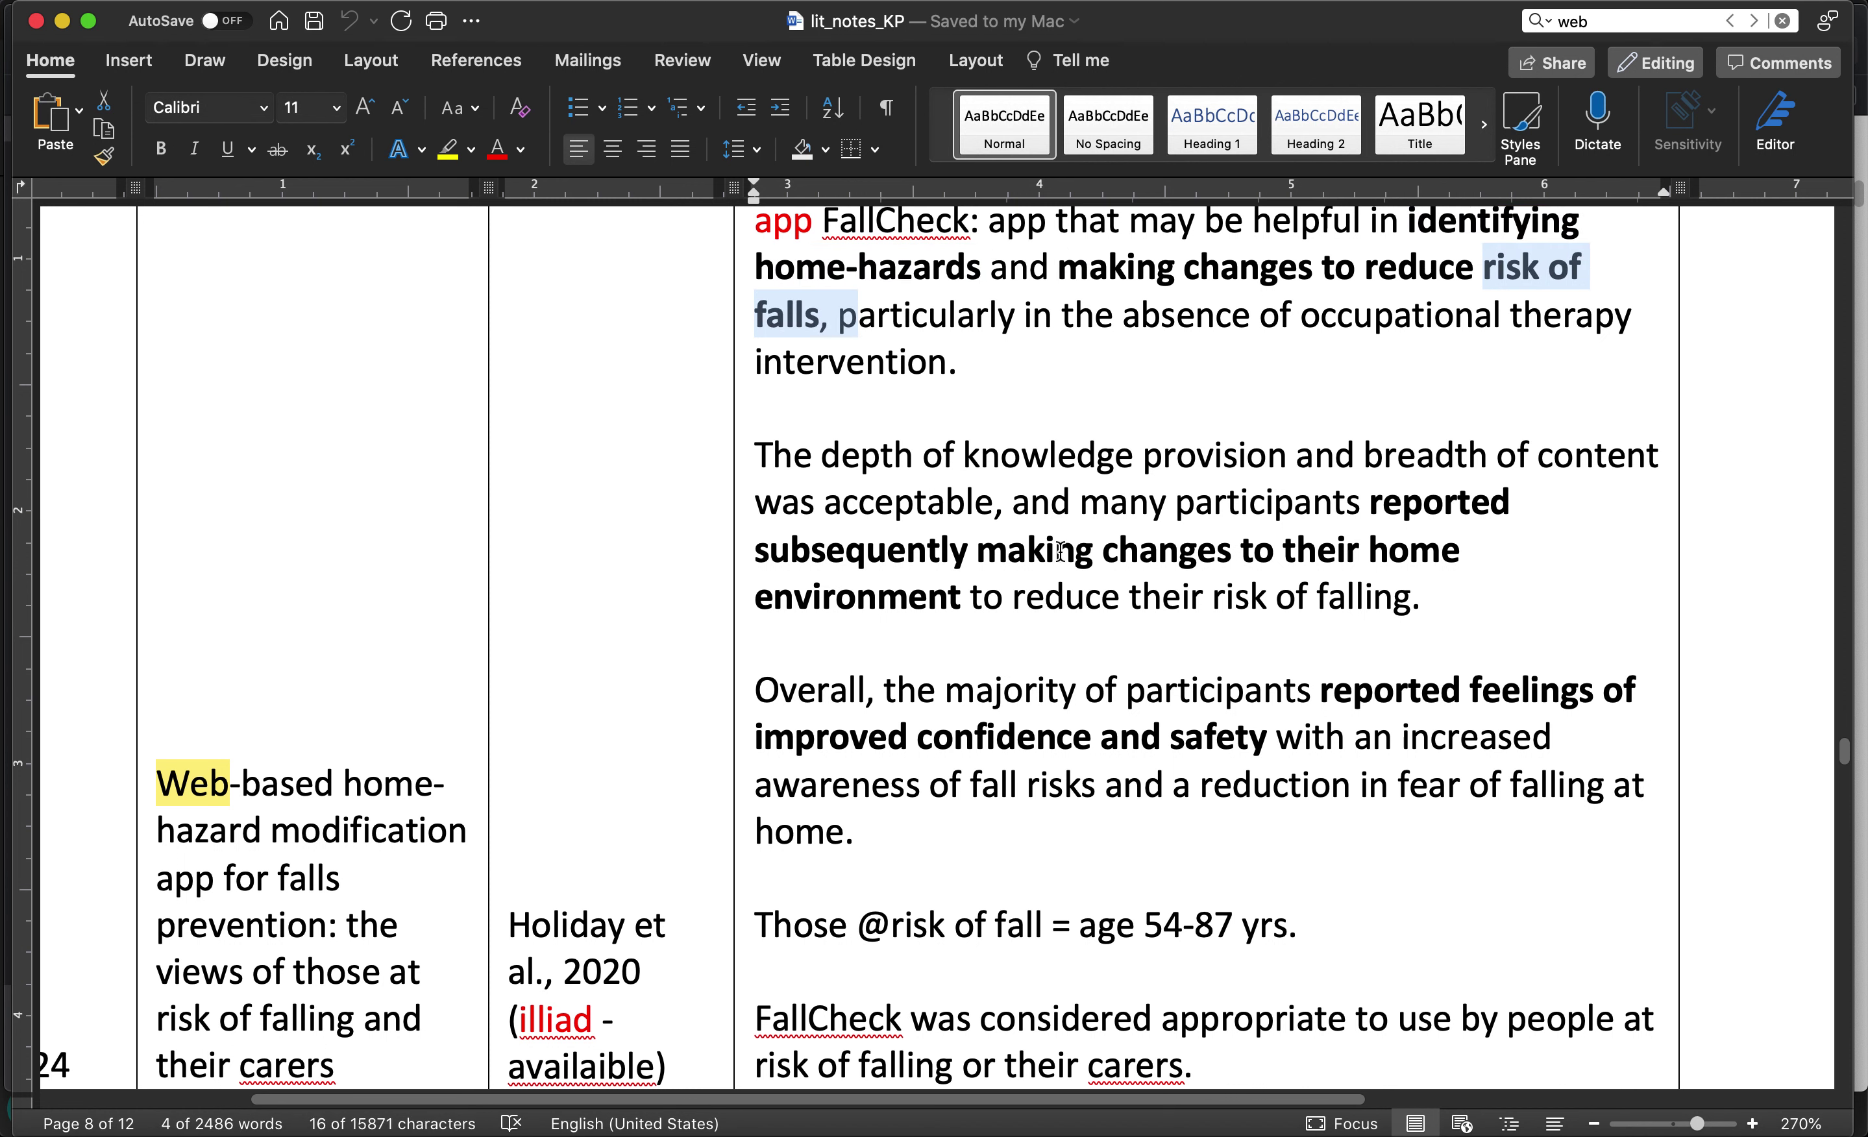
key("super+b")
Highlight the improved confidence and safety finding, the 54-87 yrs age range and the notes text
left_click_drag(1372, 701, 1558, 734)
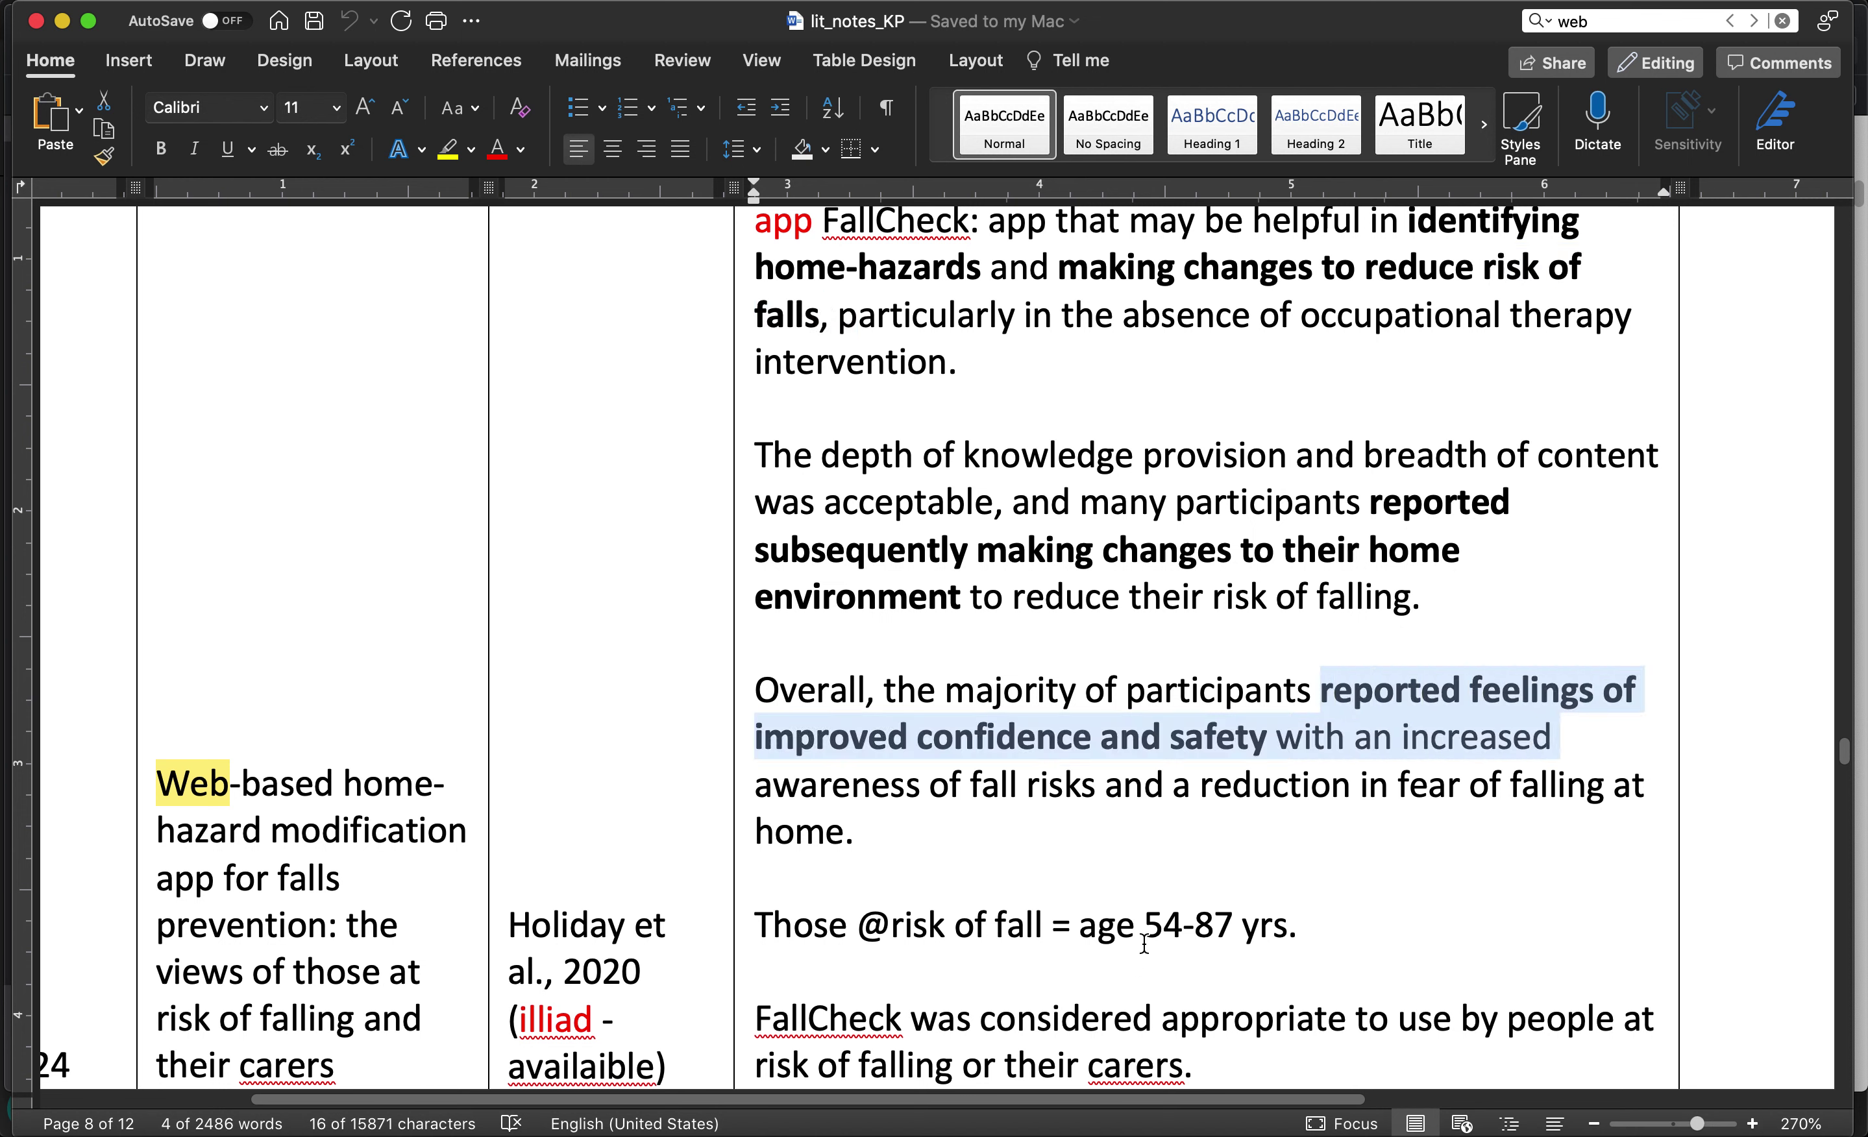
left_click_drag(1145, 923, 1304, 921)
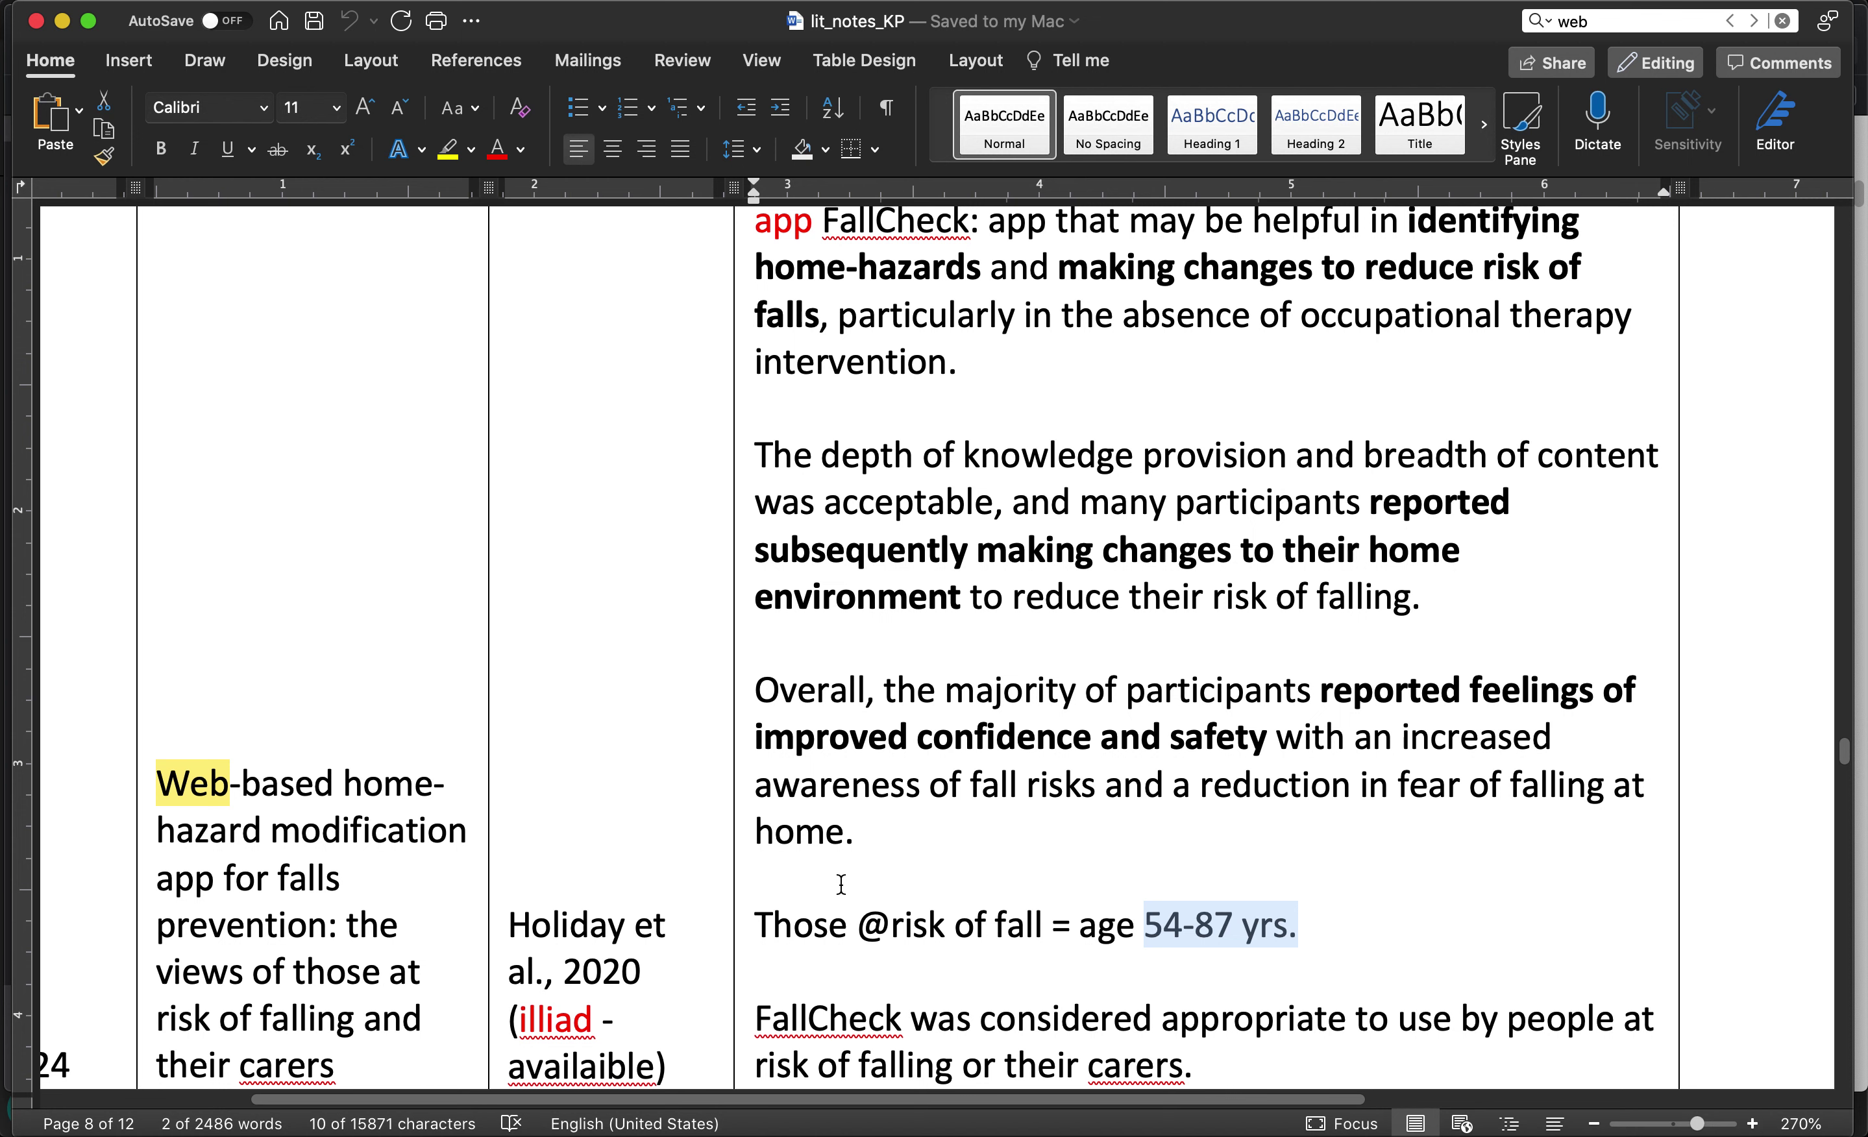
left_click_drag(873, 720, 1282, 722)
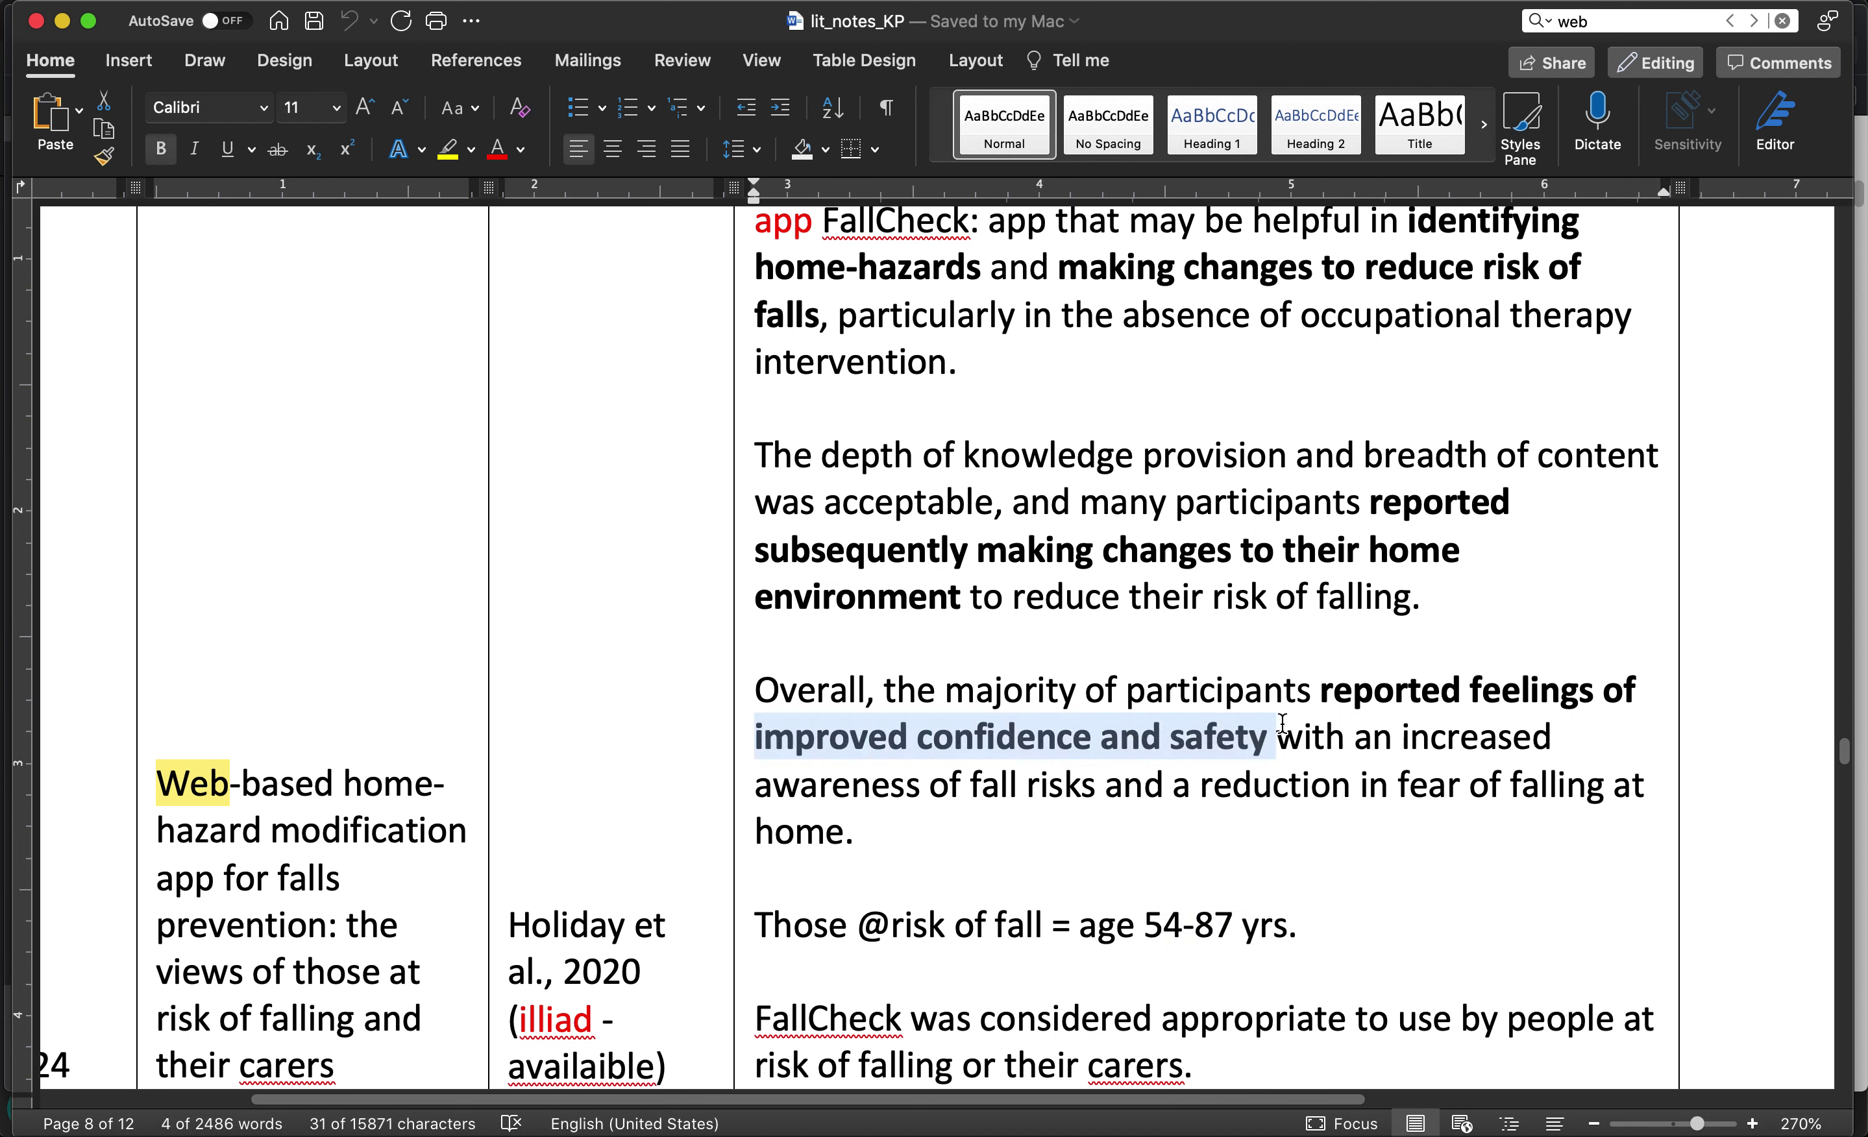
left_click_drag(1350, 690, 1582, 689)
left_click(1583, 690)
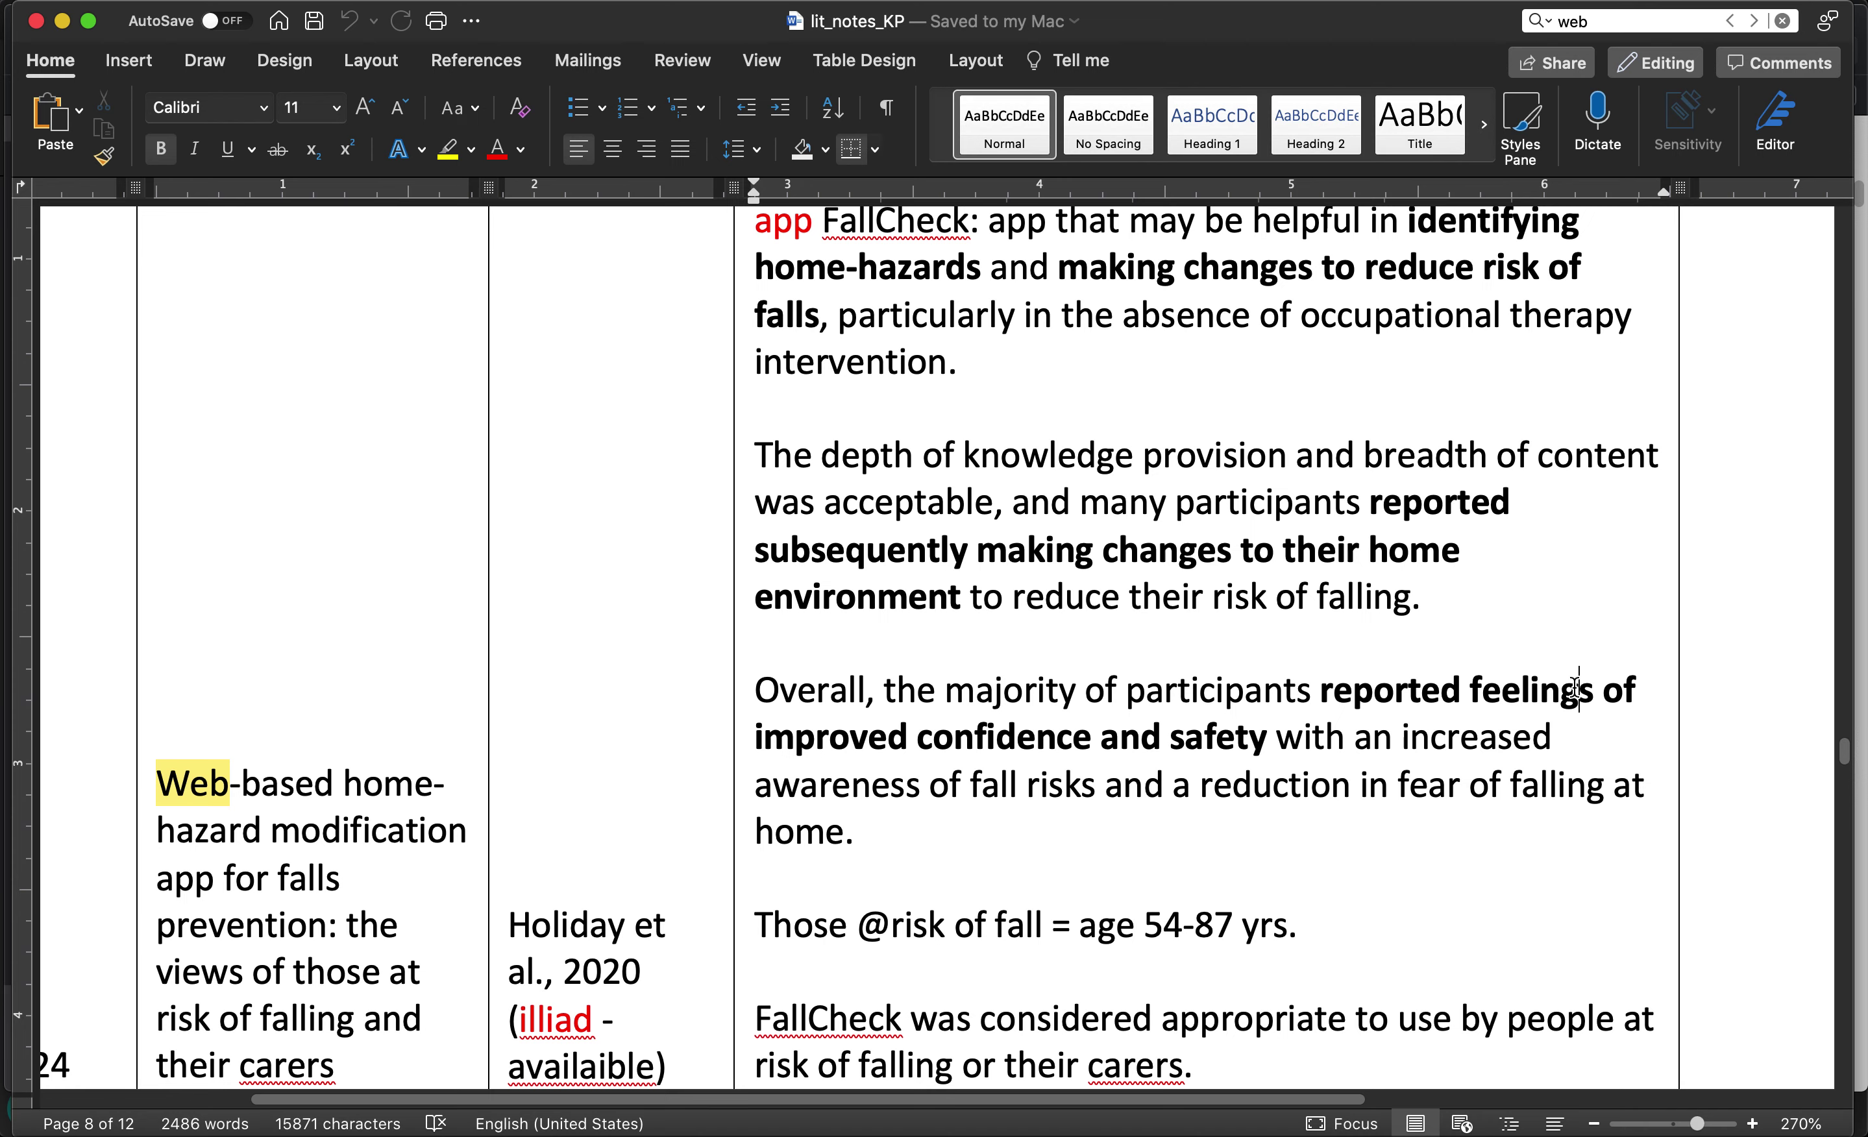
Bring the study PDF forward in Preview and show the FallCheck paragraph on page 3
key("super+Tab")
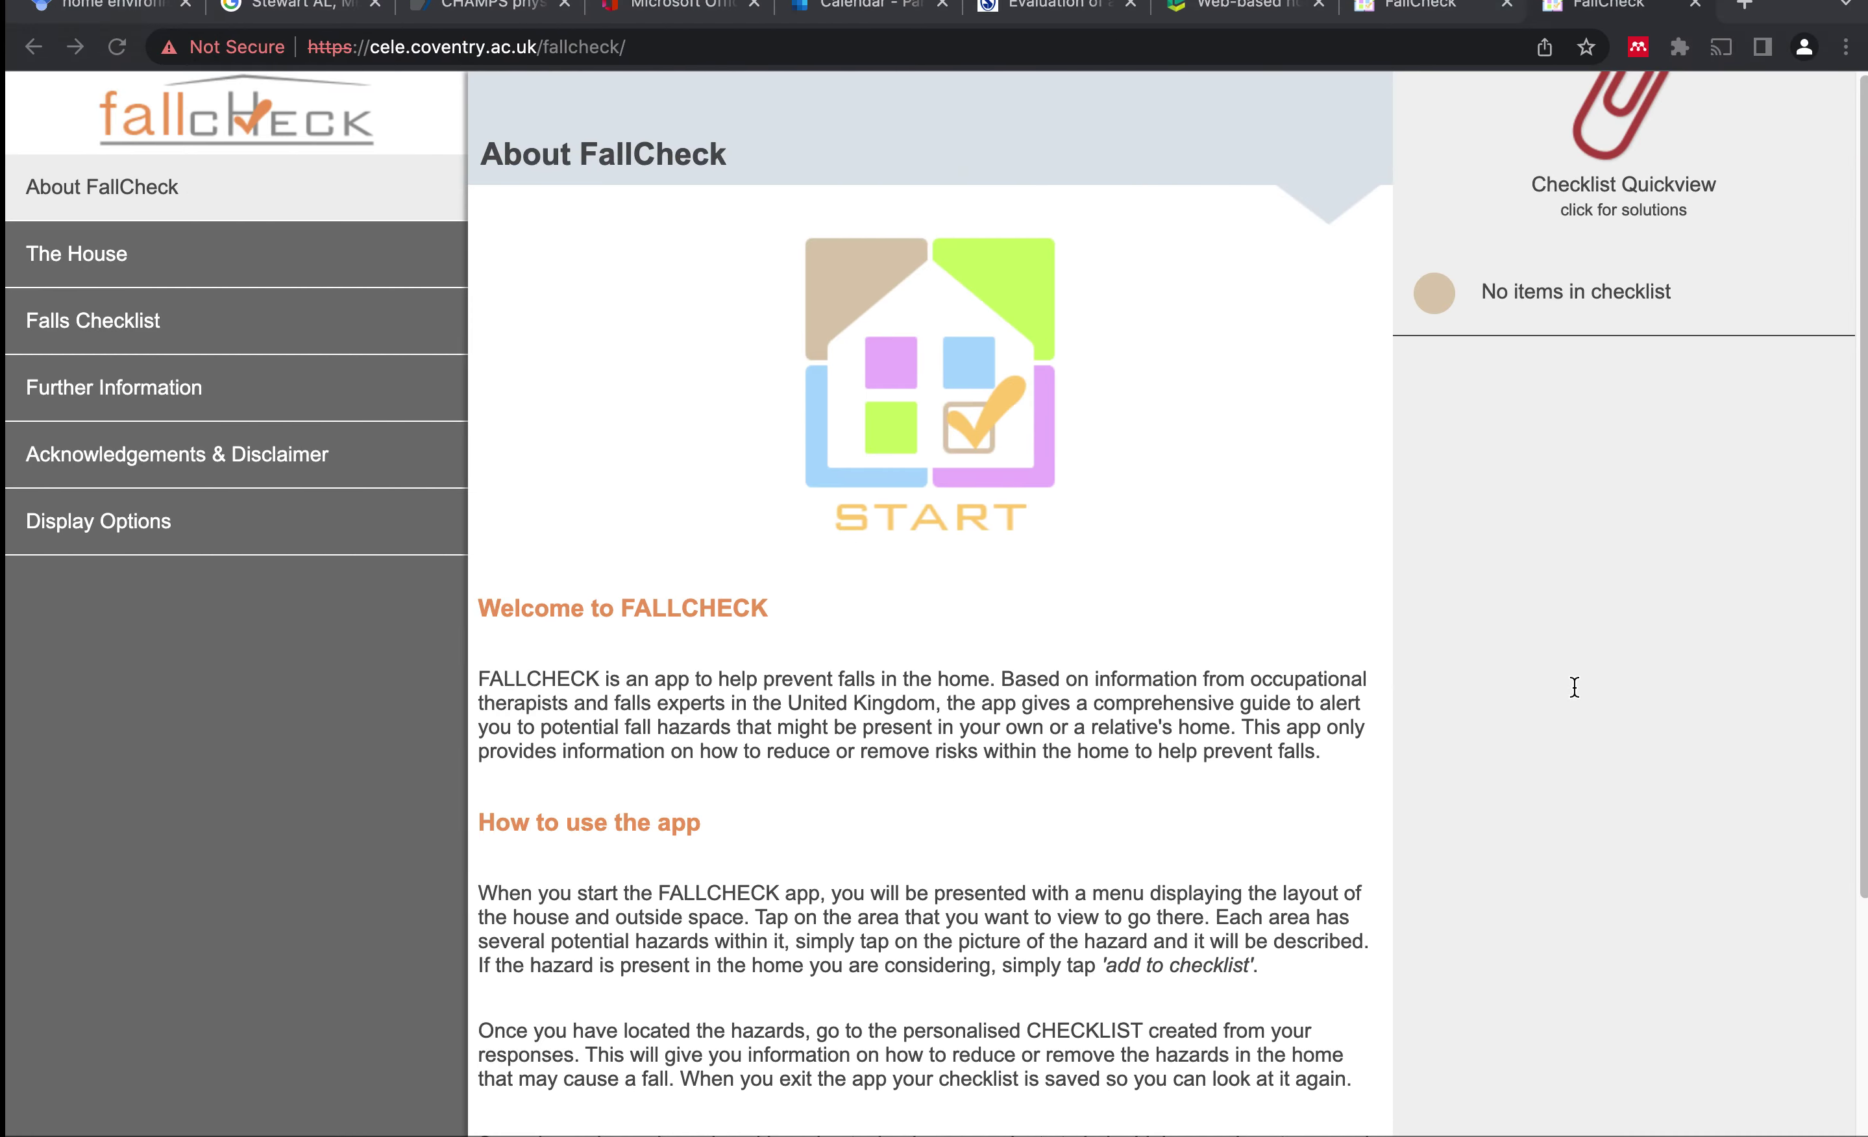
key("super+Tab")
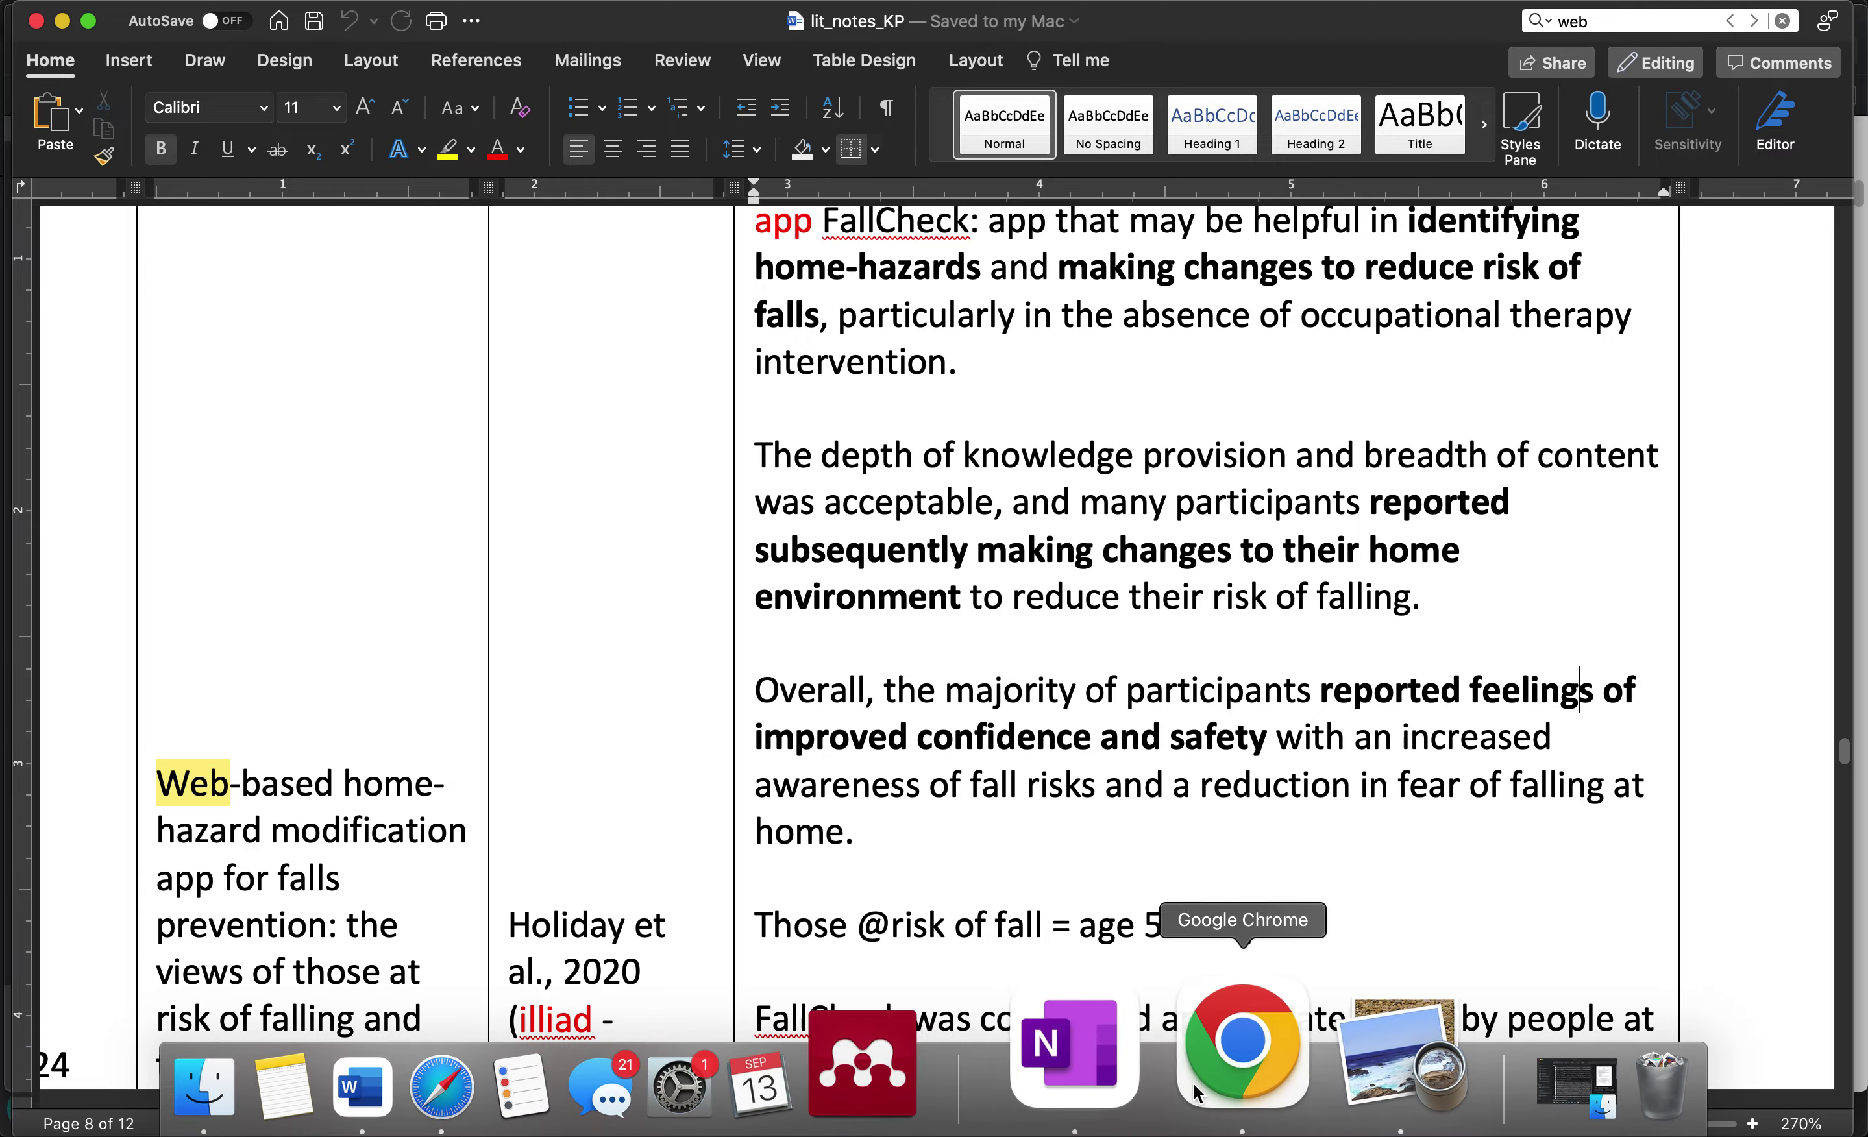
left_click(1307, 1086)
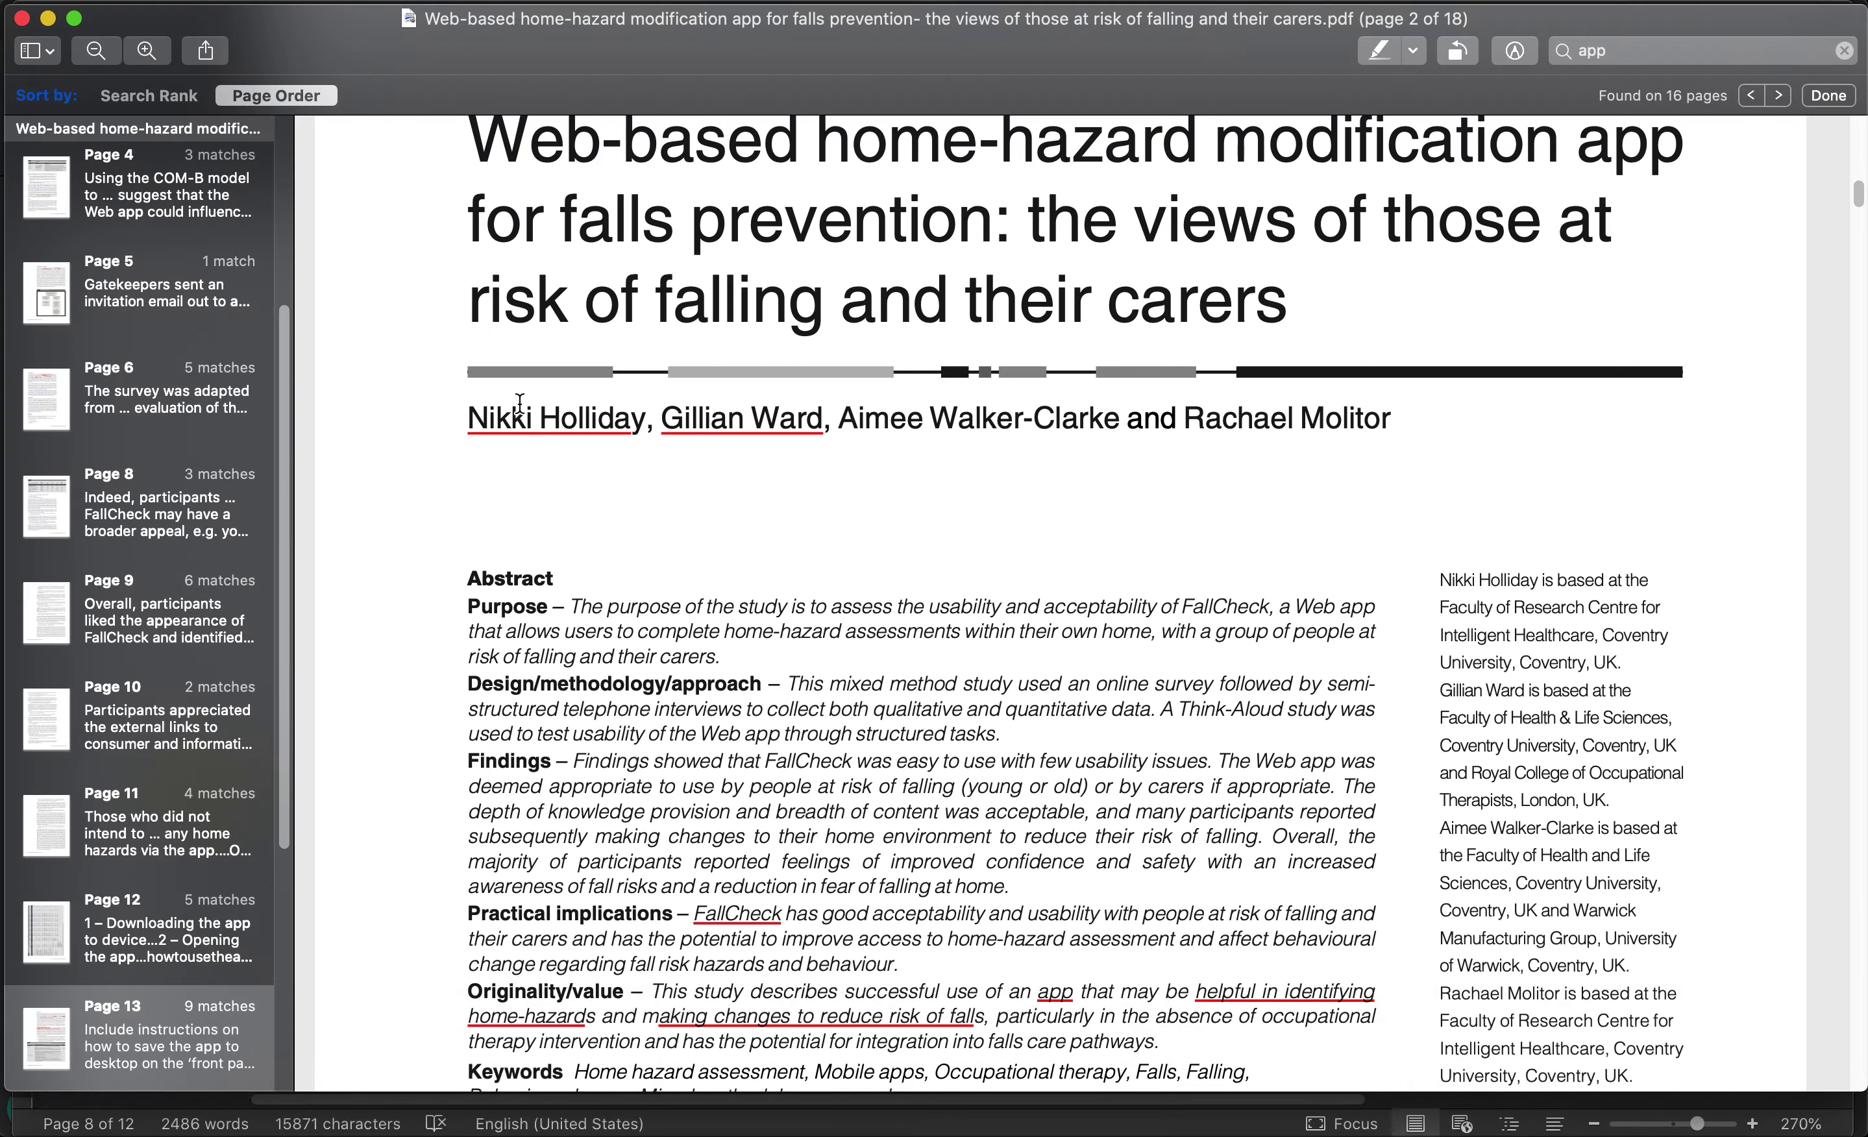
scroll(909, 316, "down", 20)
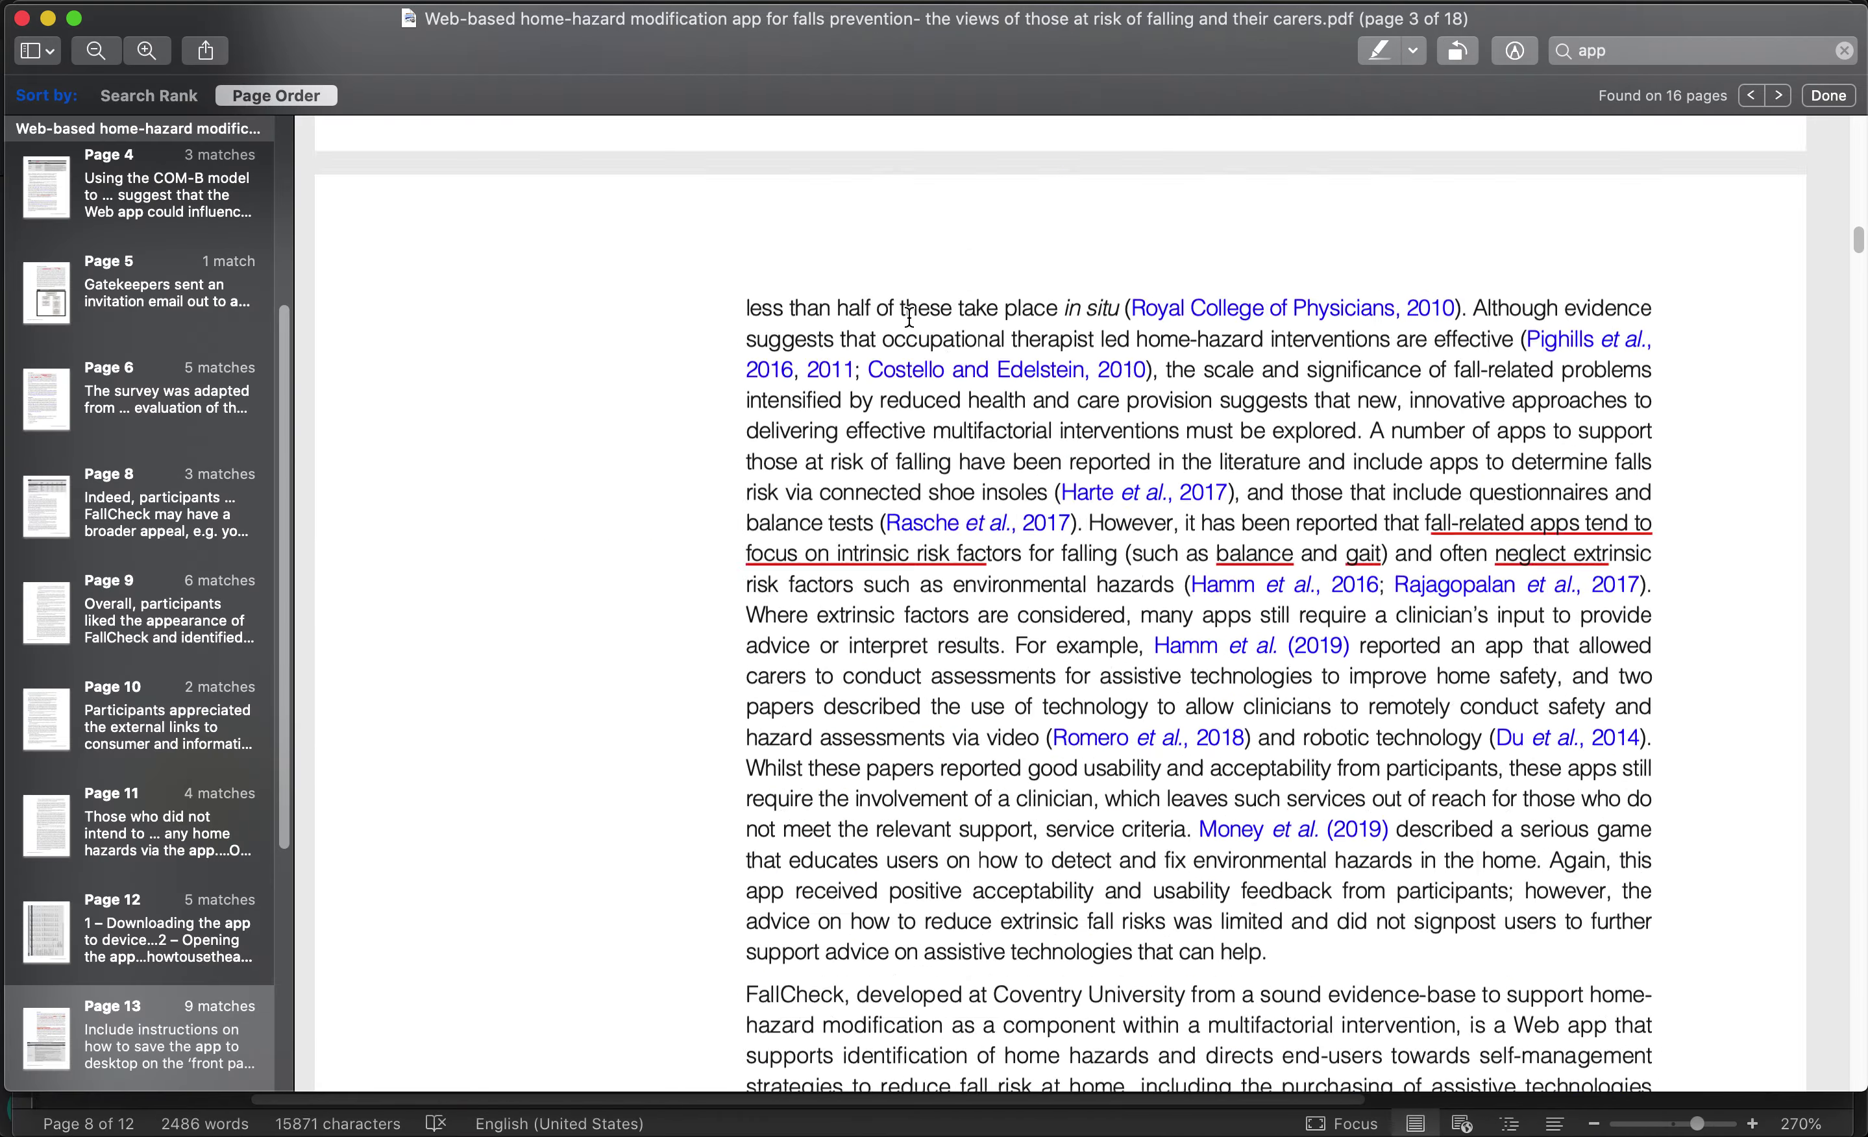
scroll(909, 315, "up", 5)
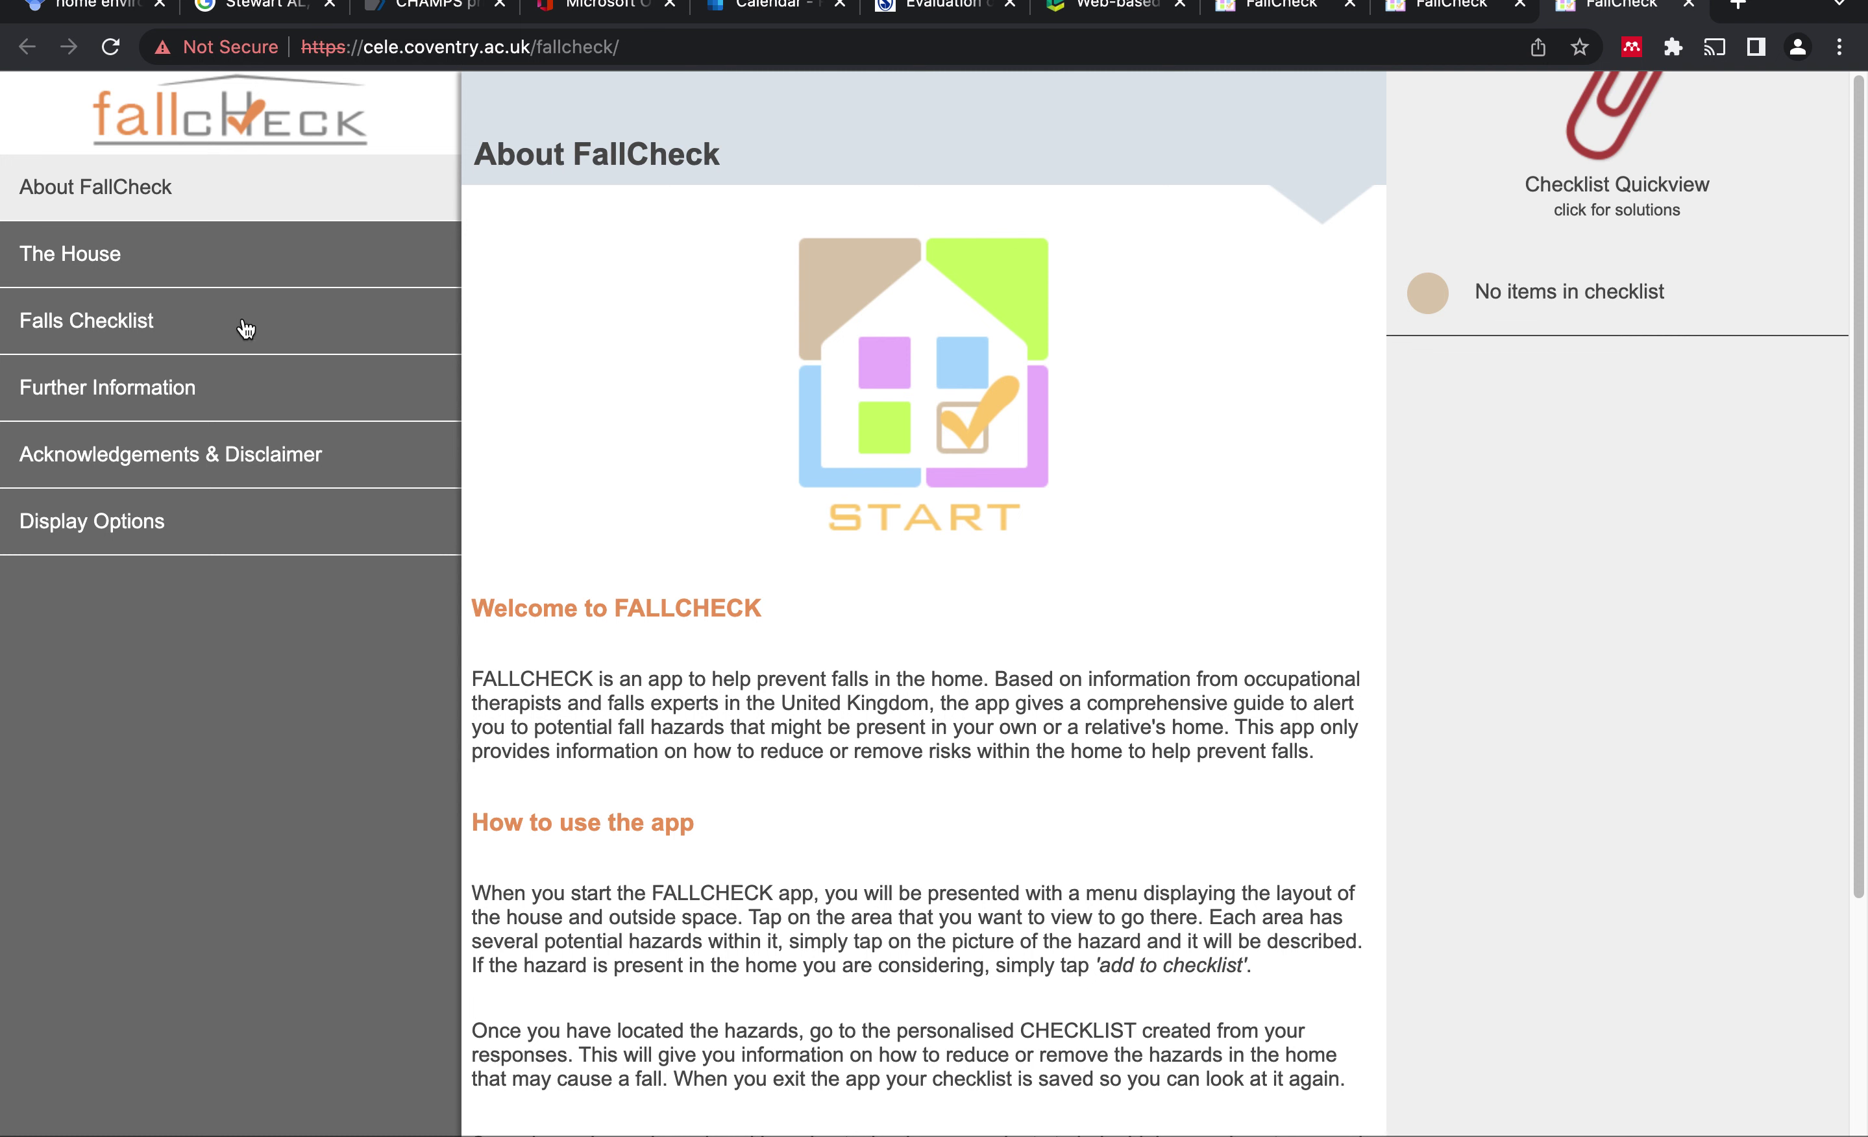
Highlight the About page's How to use the app instructions, then go to The House room list
left_click_drag(480, 836, 1294, 1102)
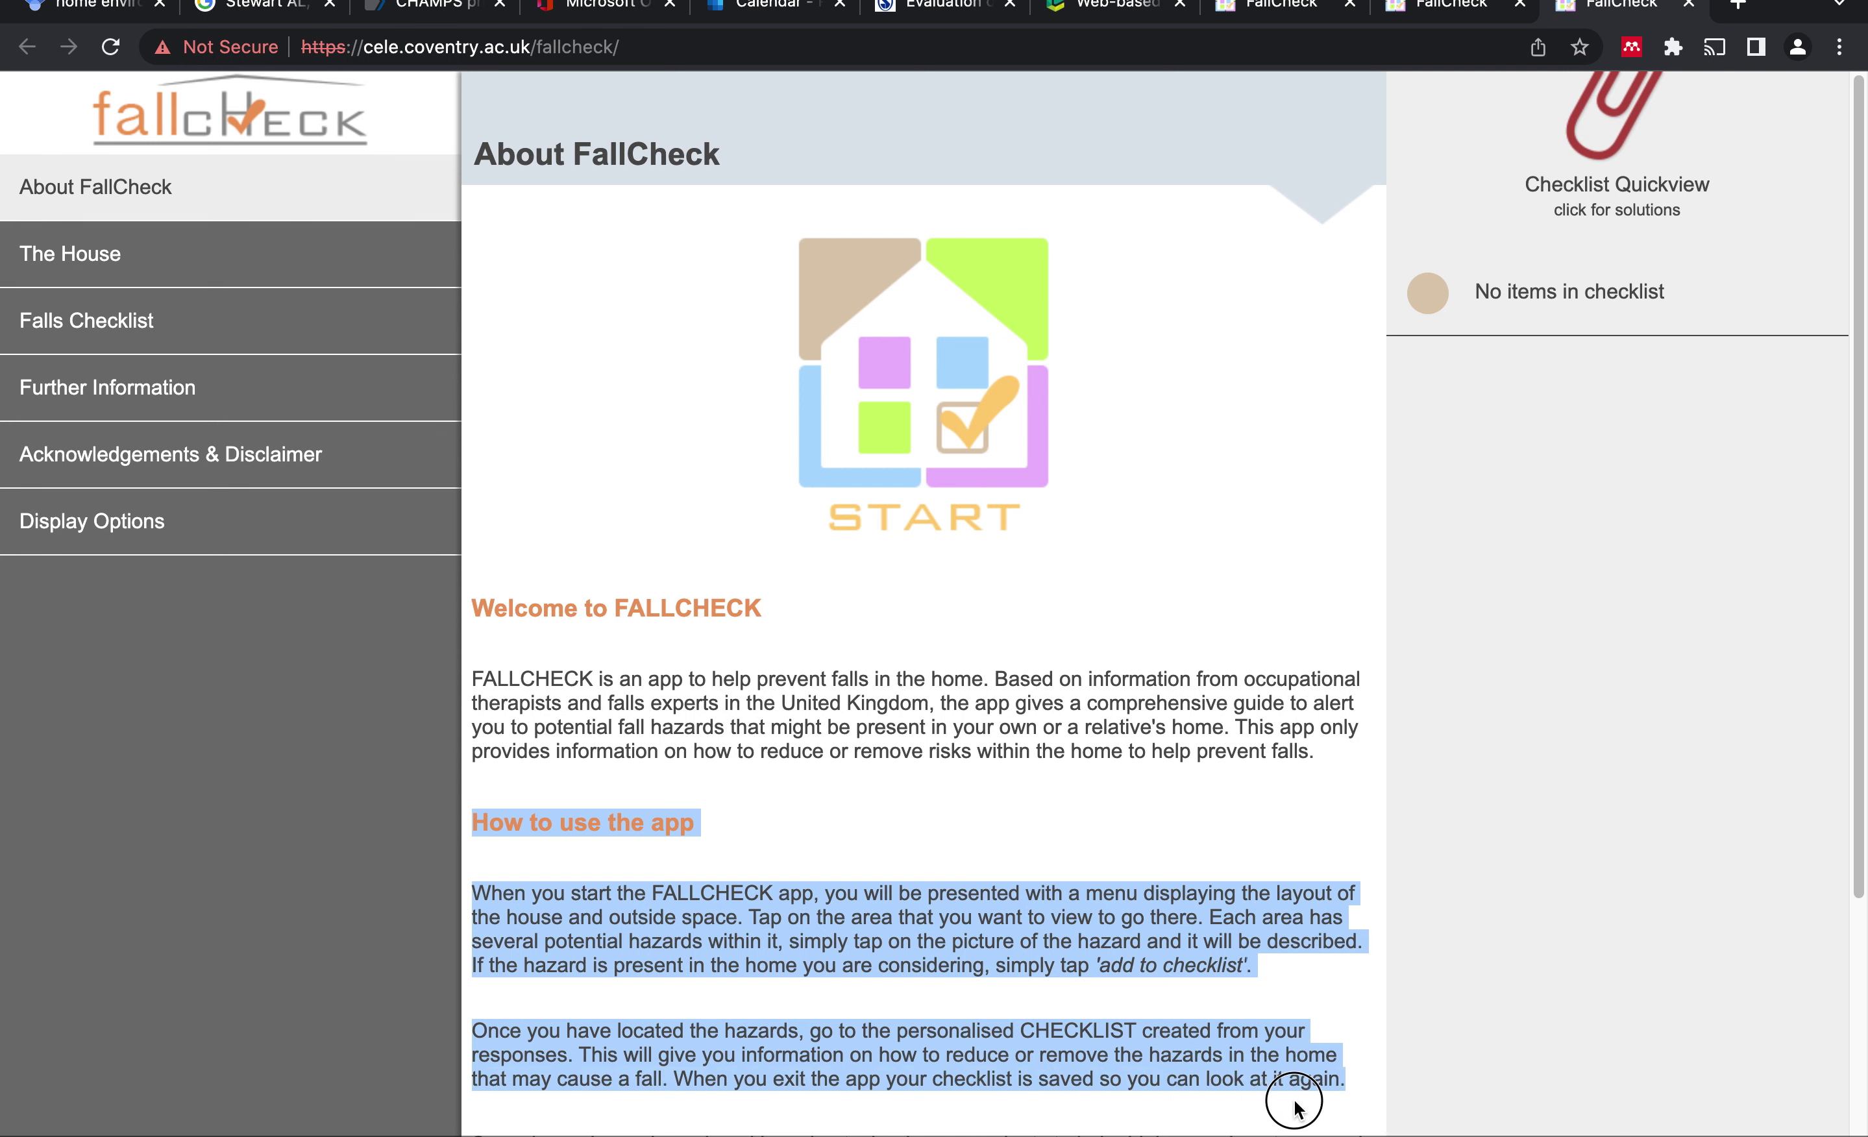
left_click(1021, 899)
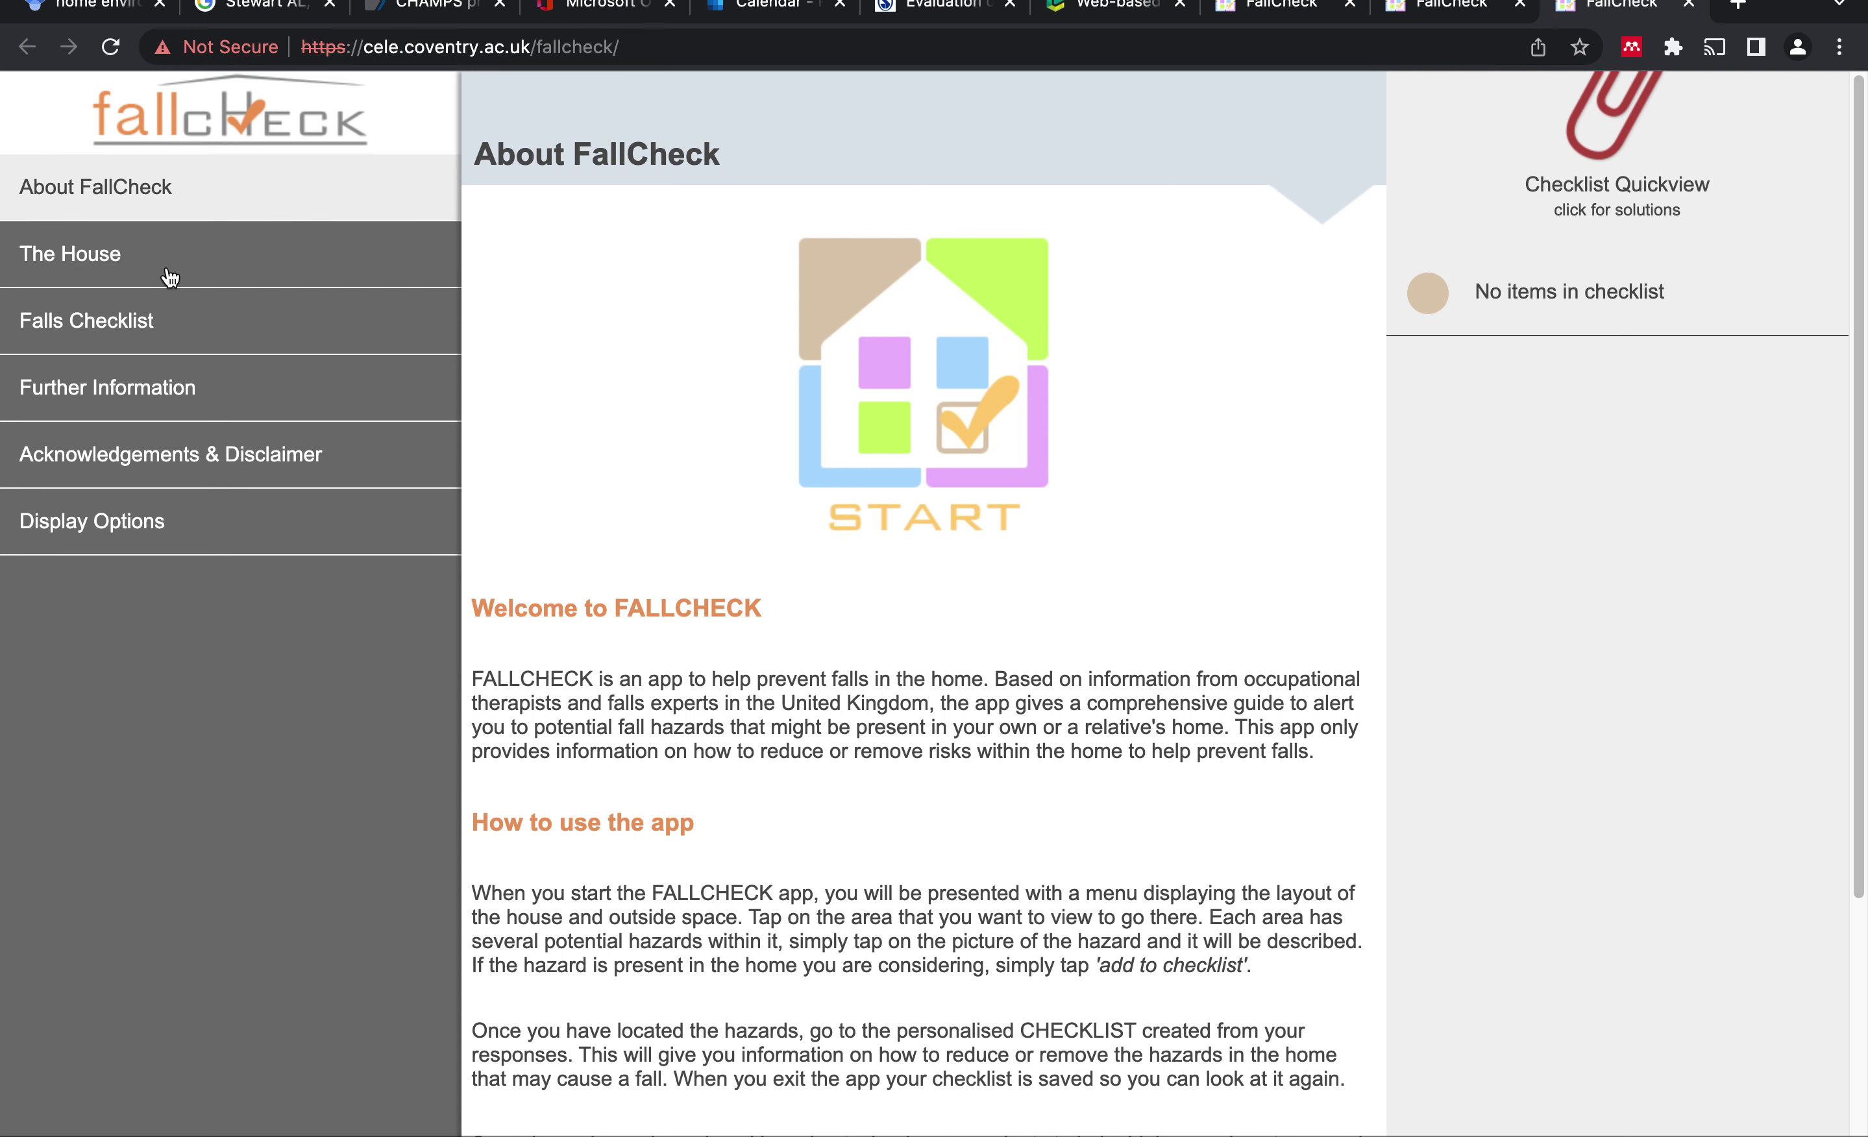
left_click(188, 251)
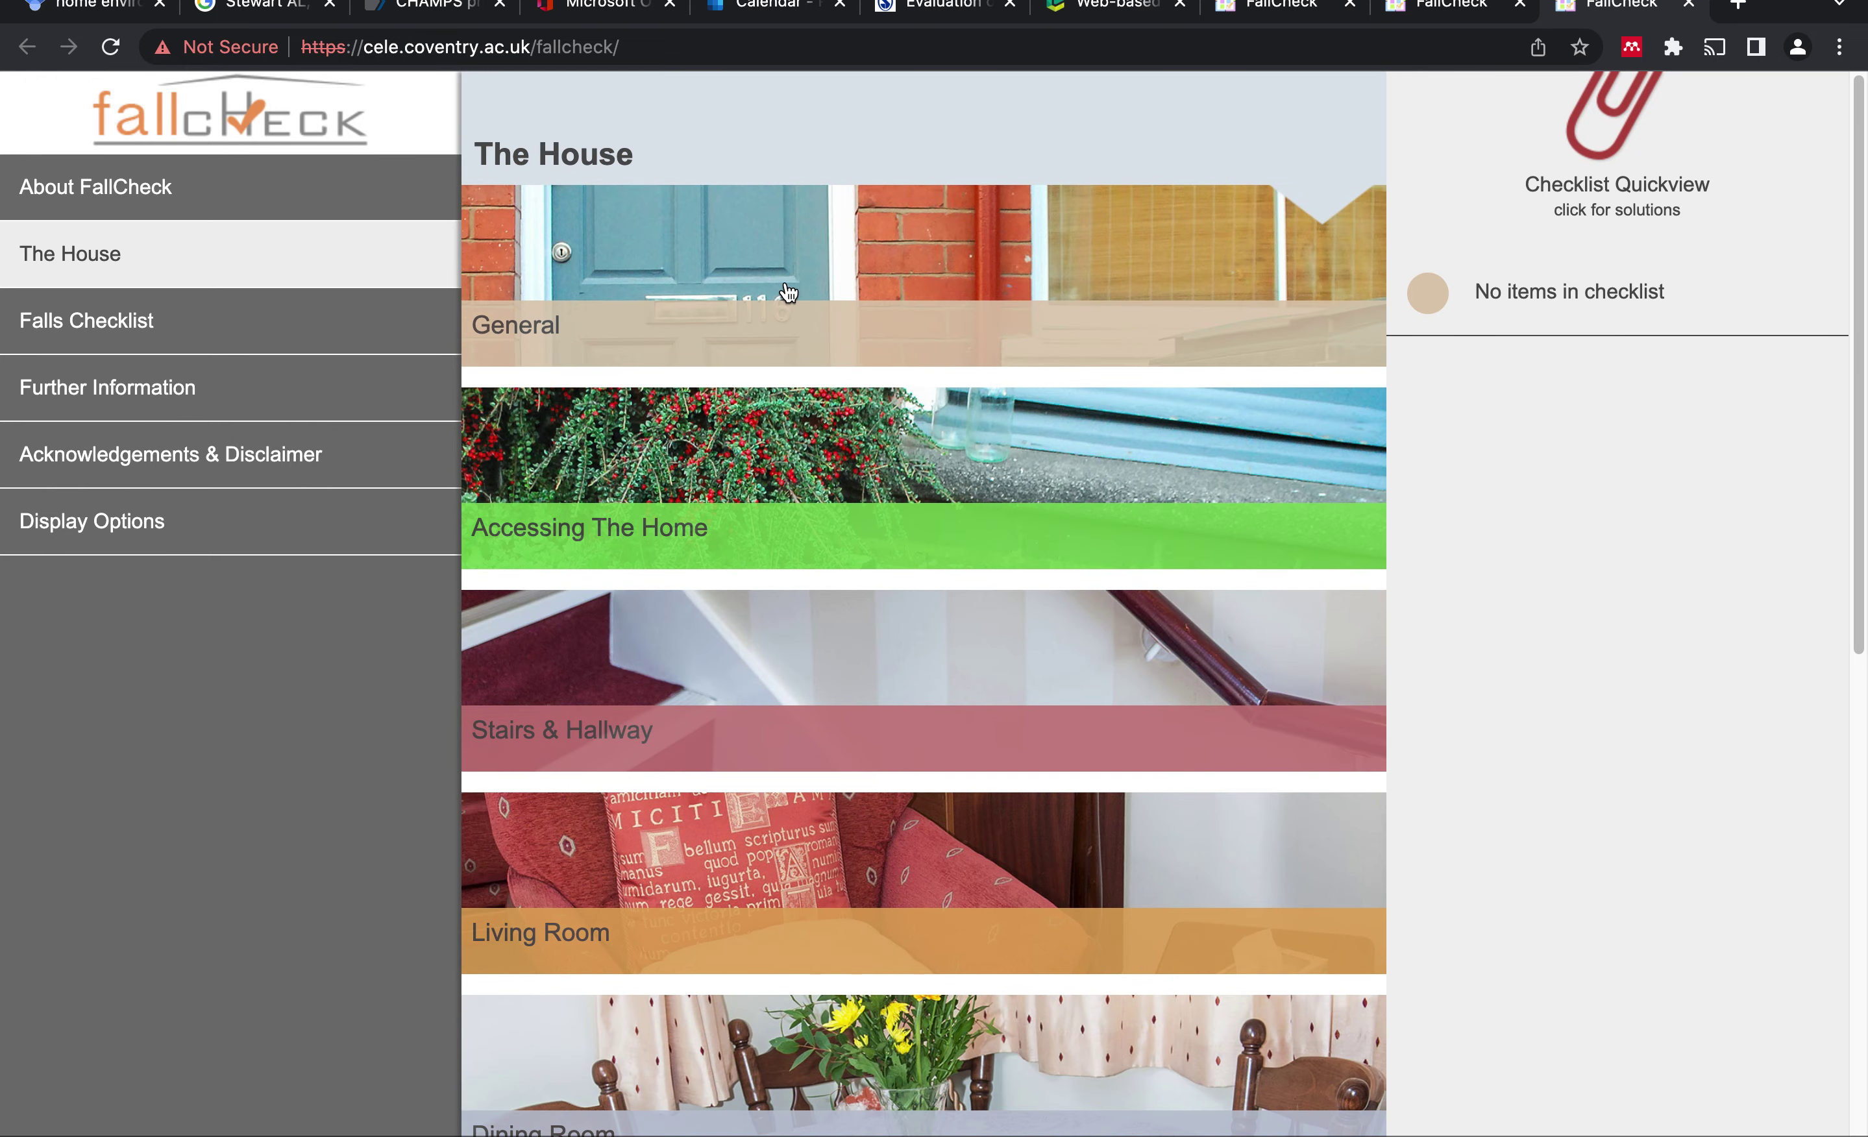
Open the Living Room hazards and add the low armchair Chairs hazard to the checklist
scroll(729, 563, "down", 3)
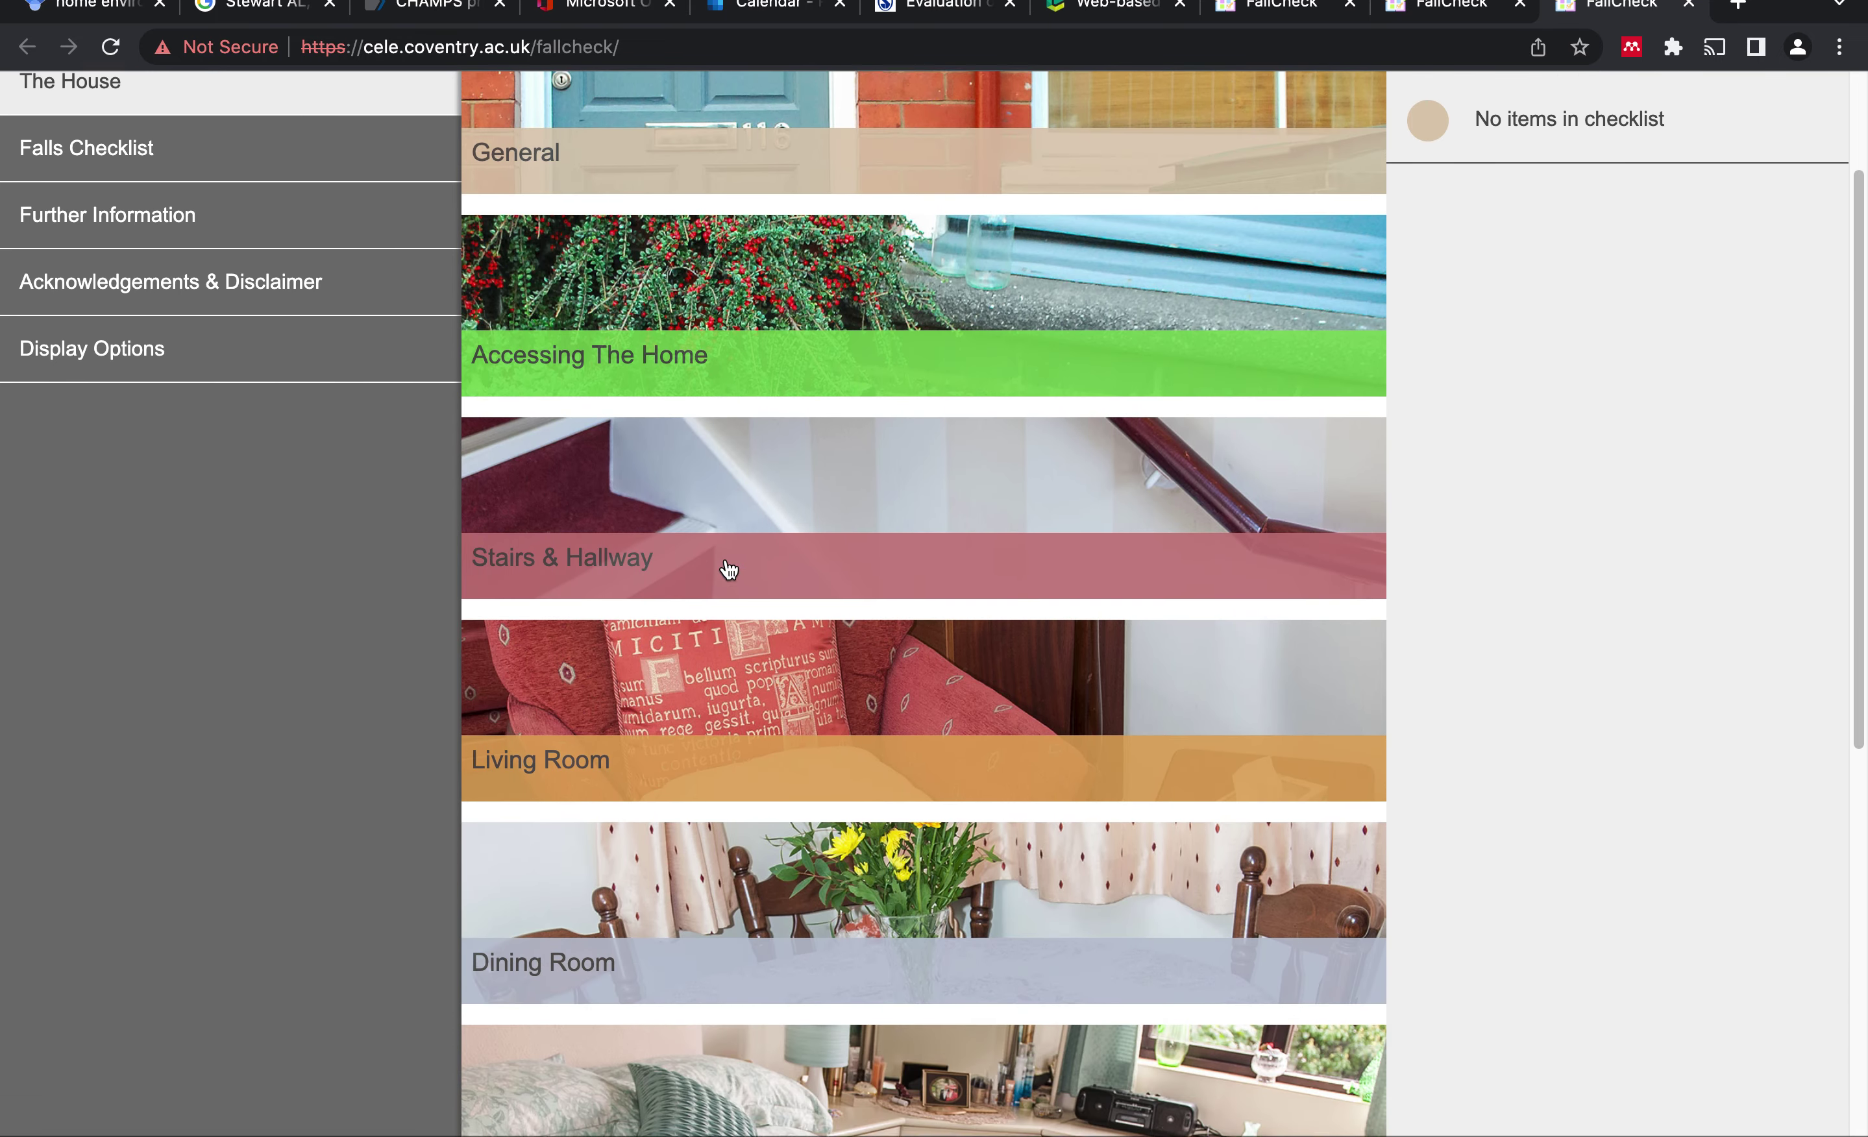
scroll(680, 712, "down", 10)
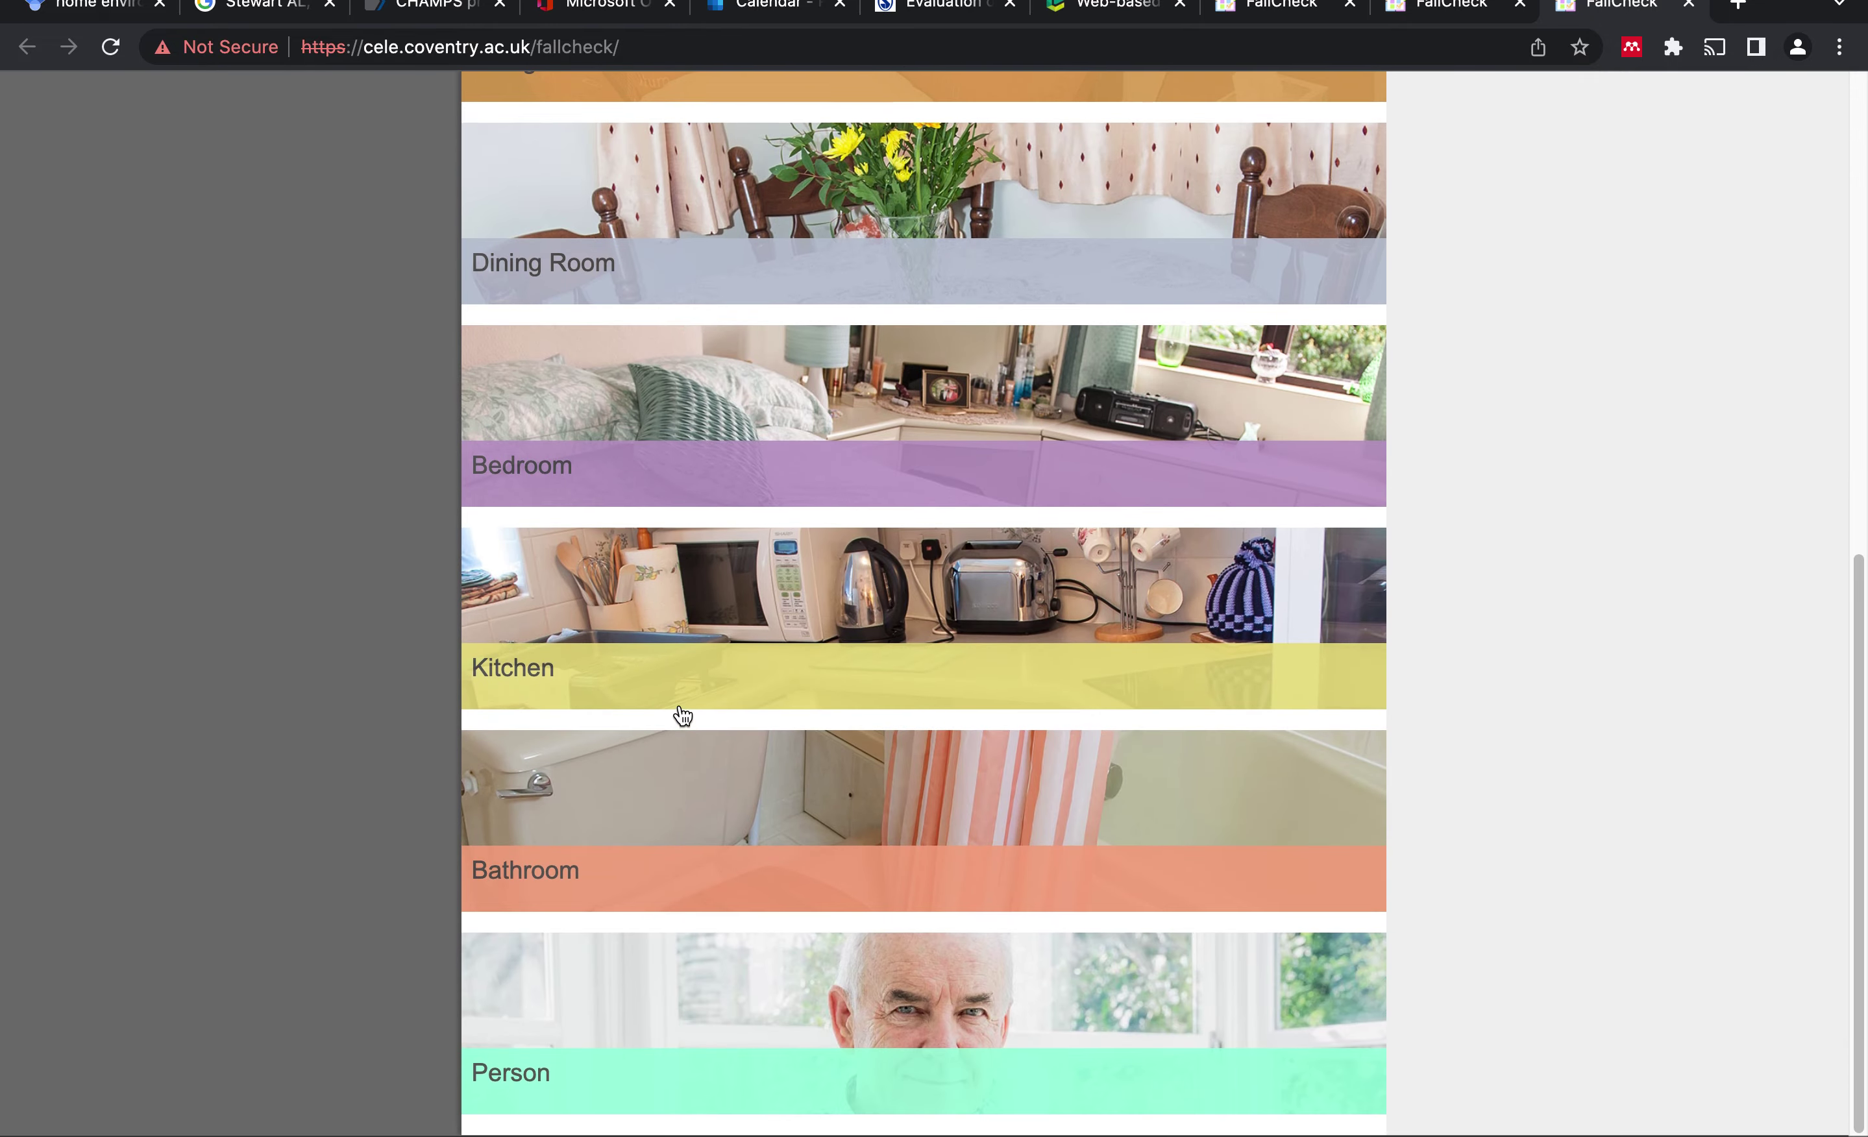
scroll(682, 717, "up", 5)
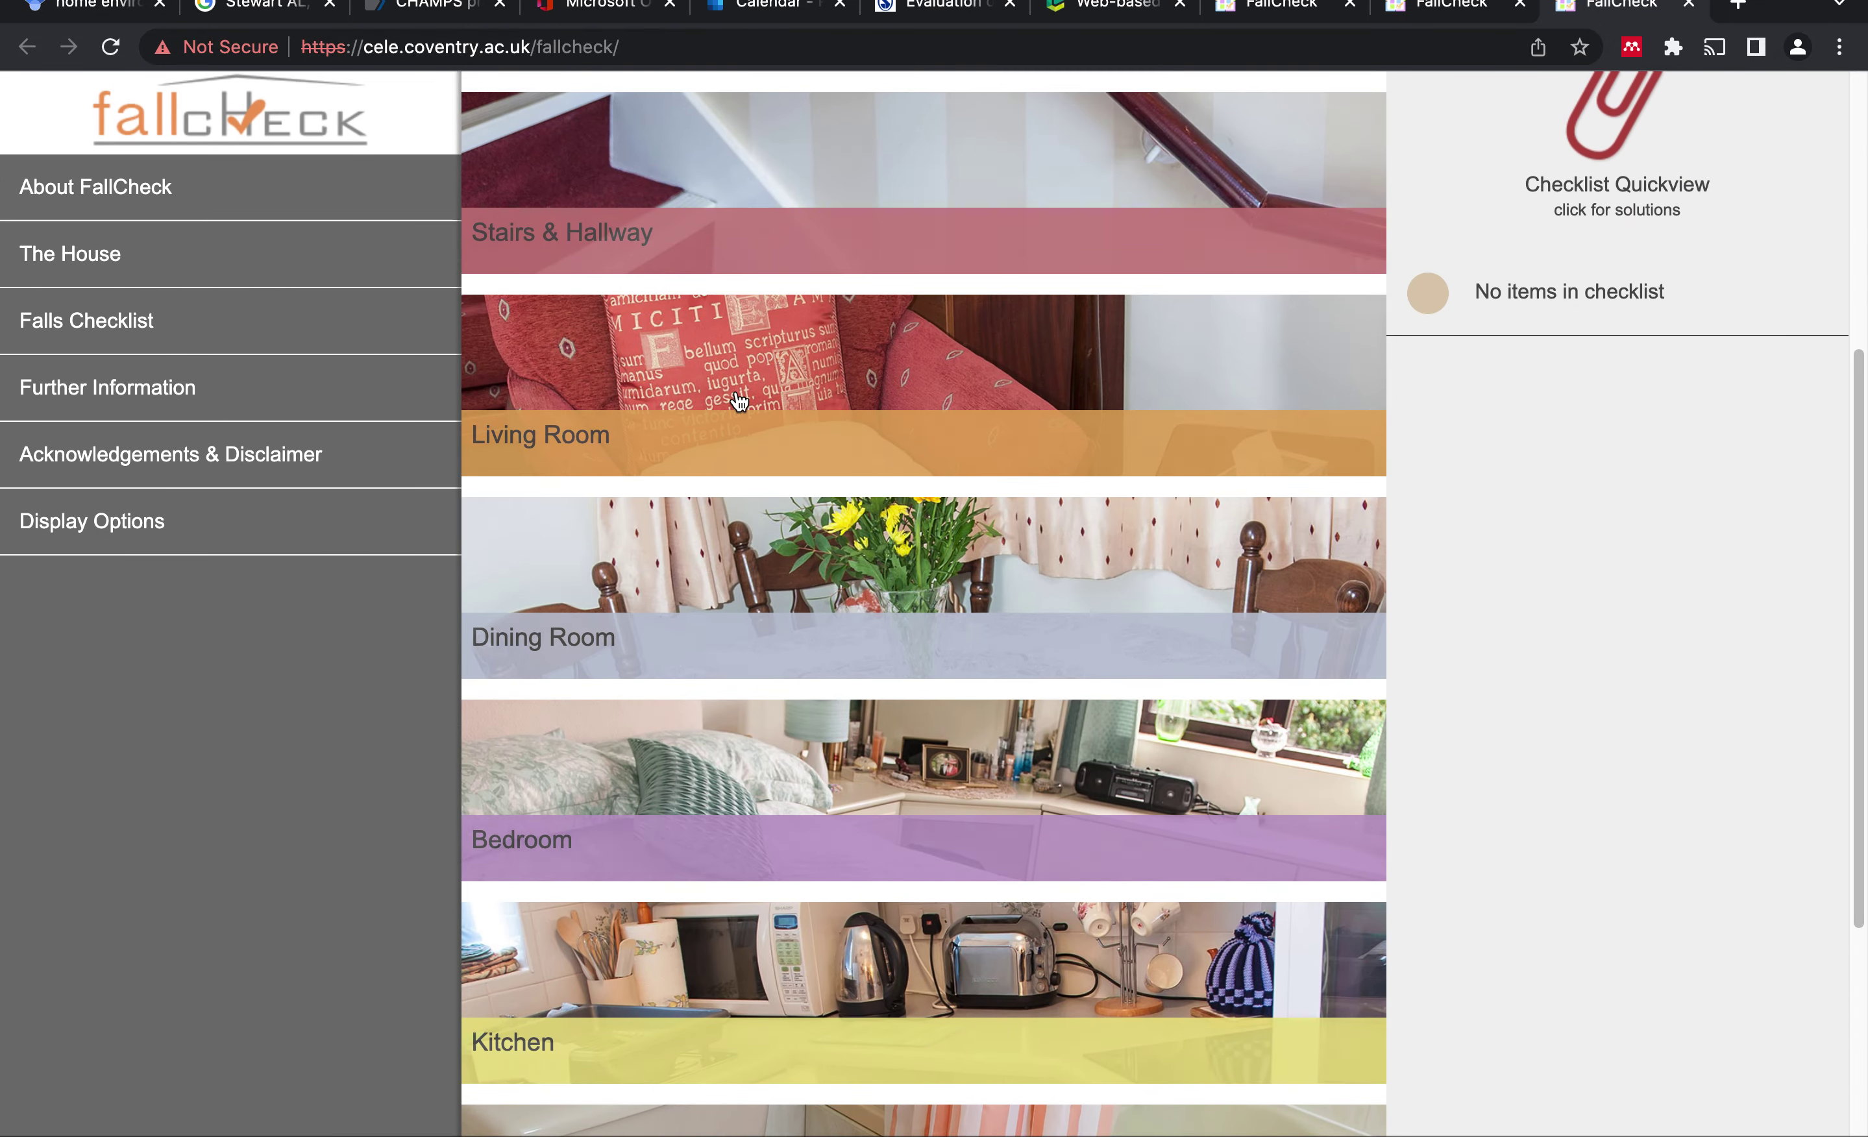
left_click(736, 396)
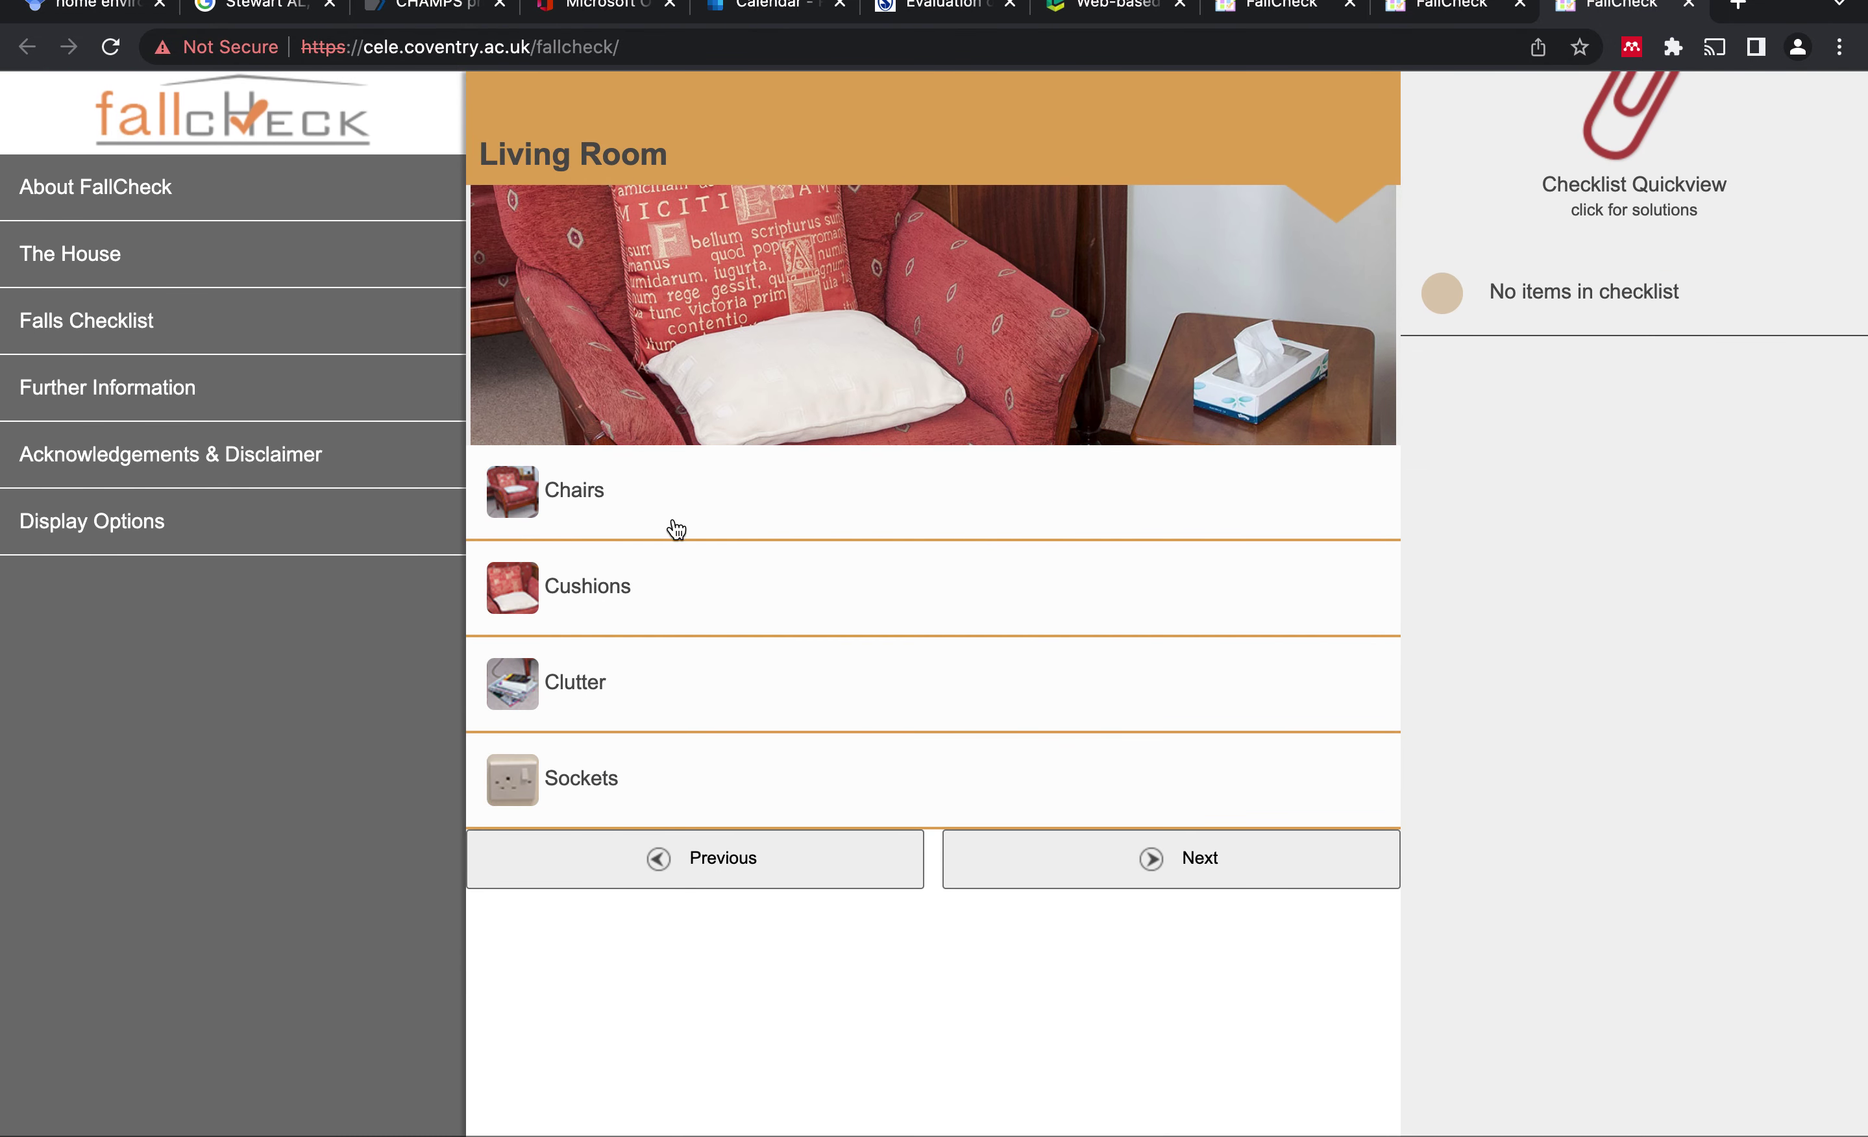
left_click(672, 531)
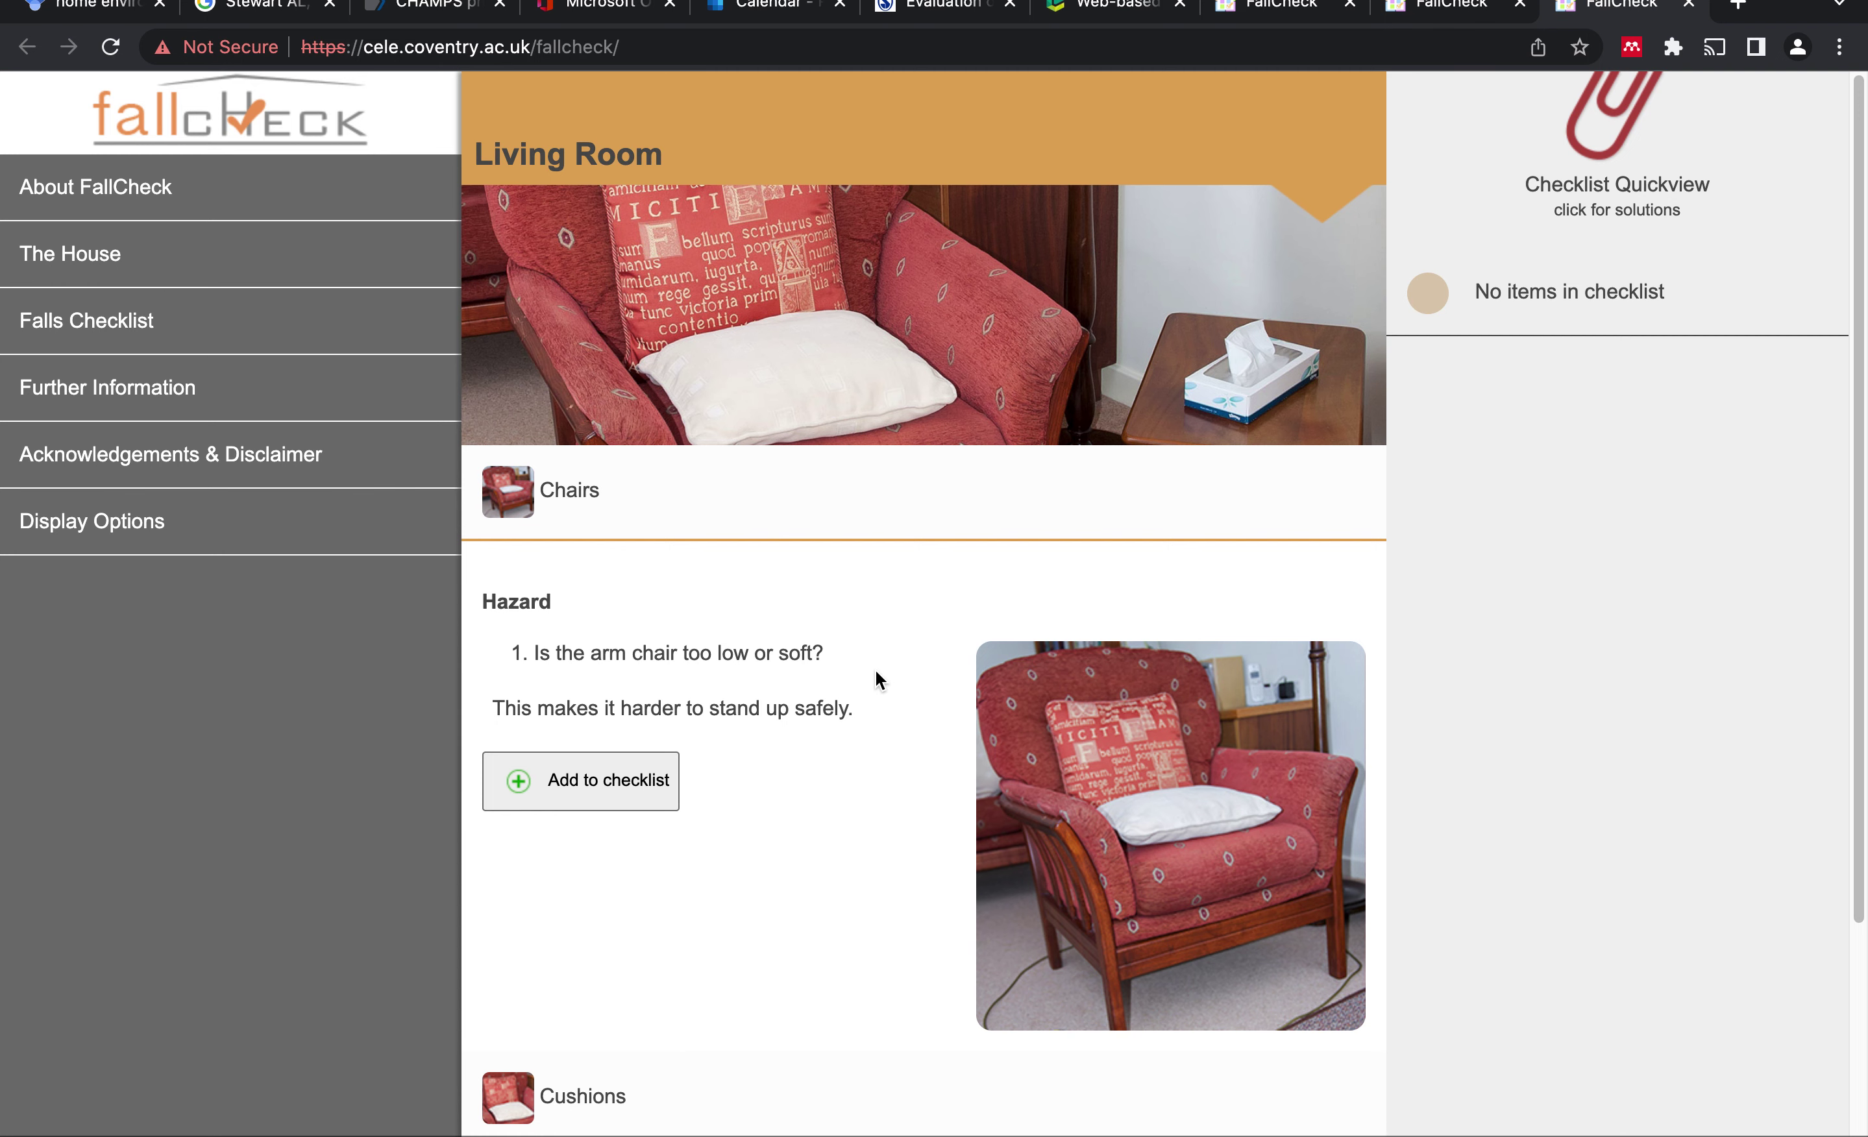
left_click(569, 778)
Add the piled Cushions and the Sockets hazards, then continue to the Dining Room
scroll(570, 782, "down", 4)
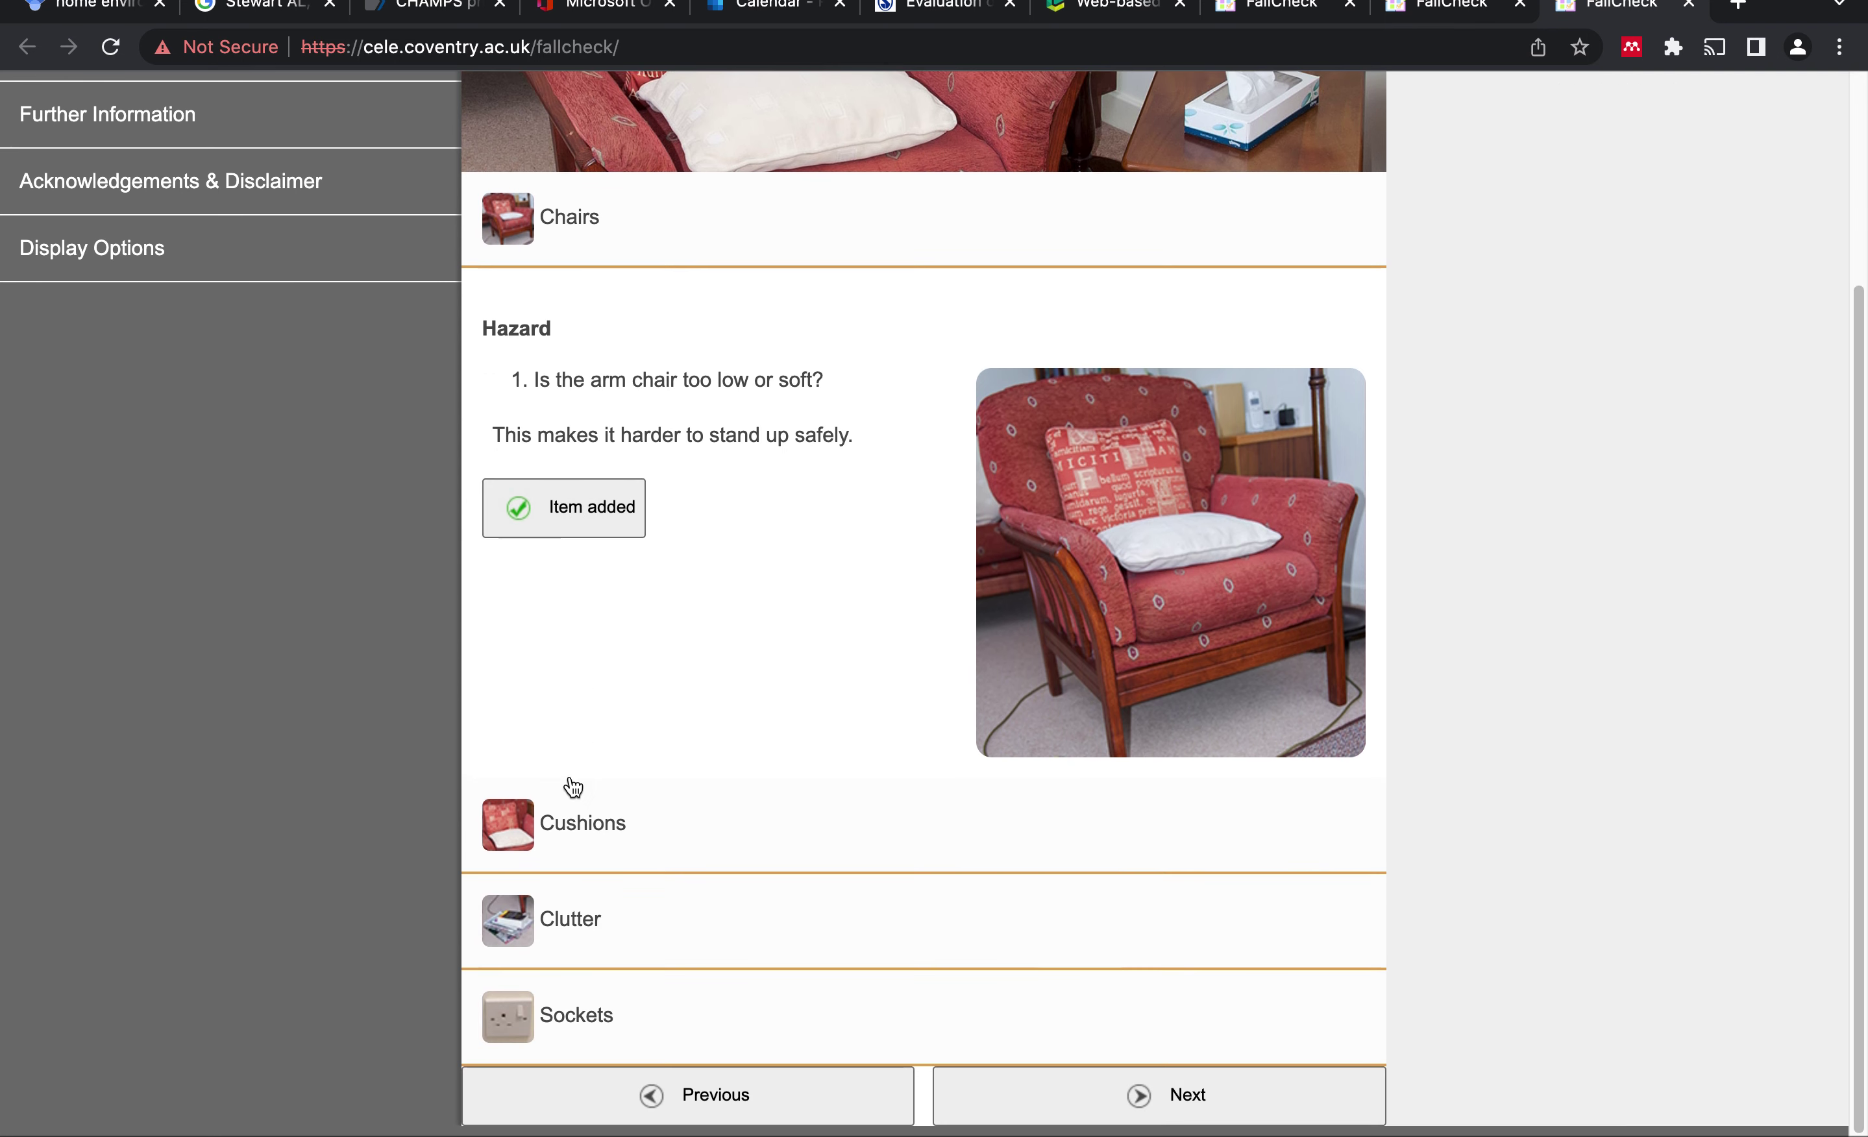
left_click(665, 852)
scroll(671, 854, "down", 4)
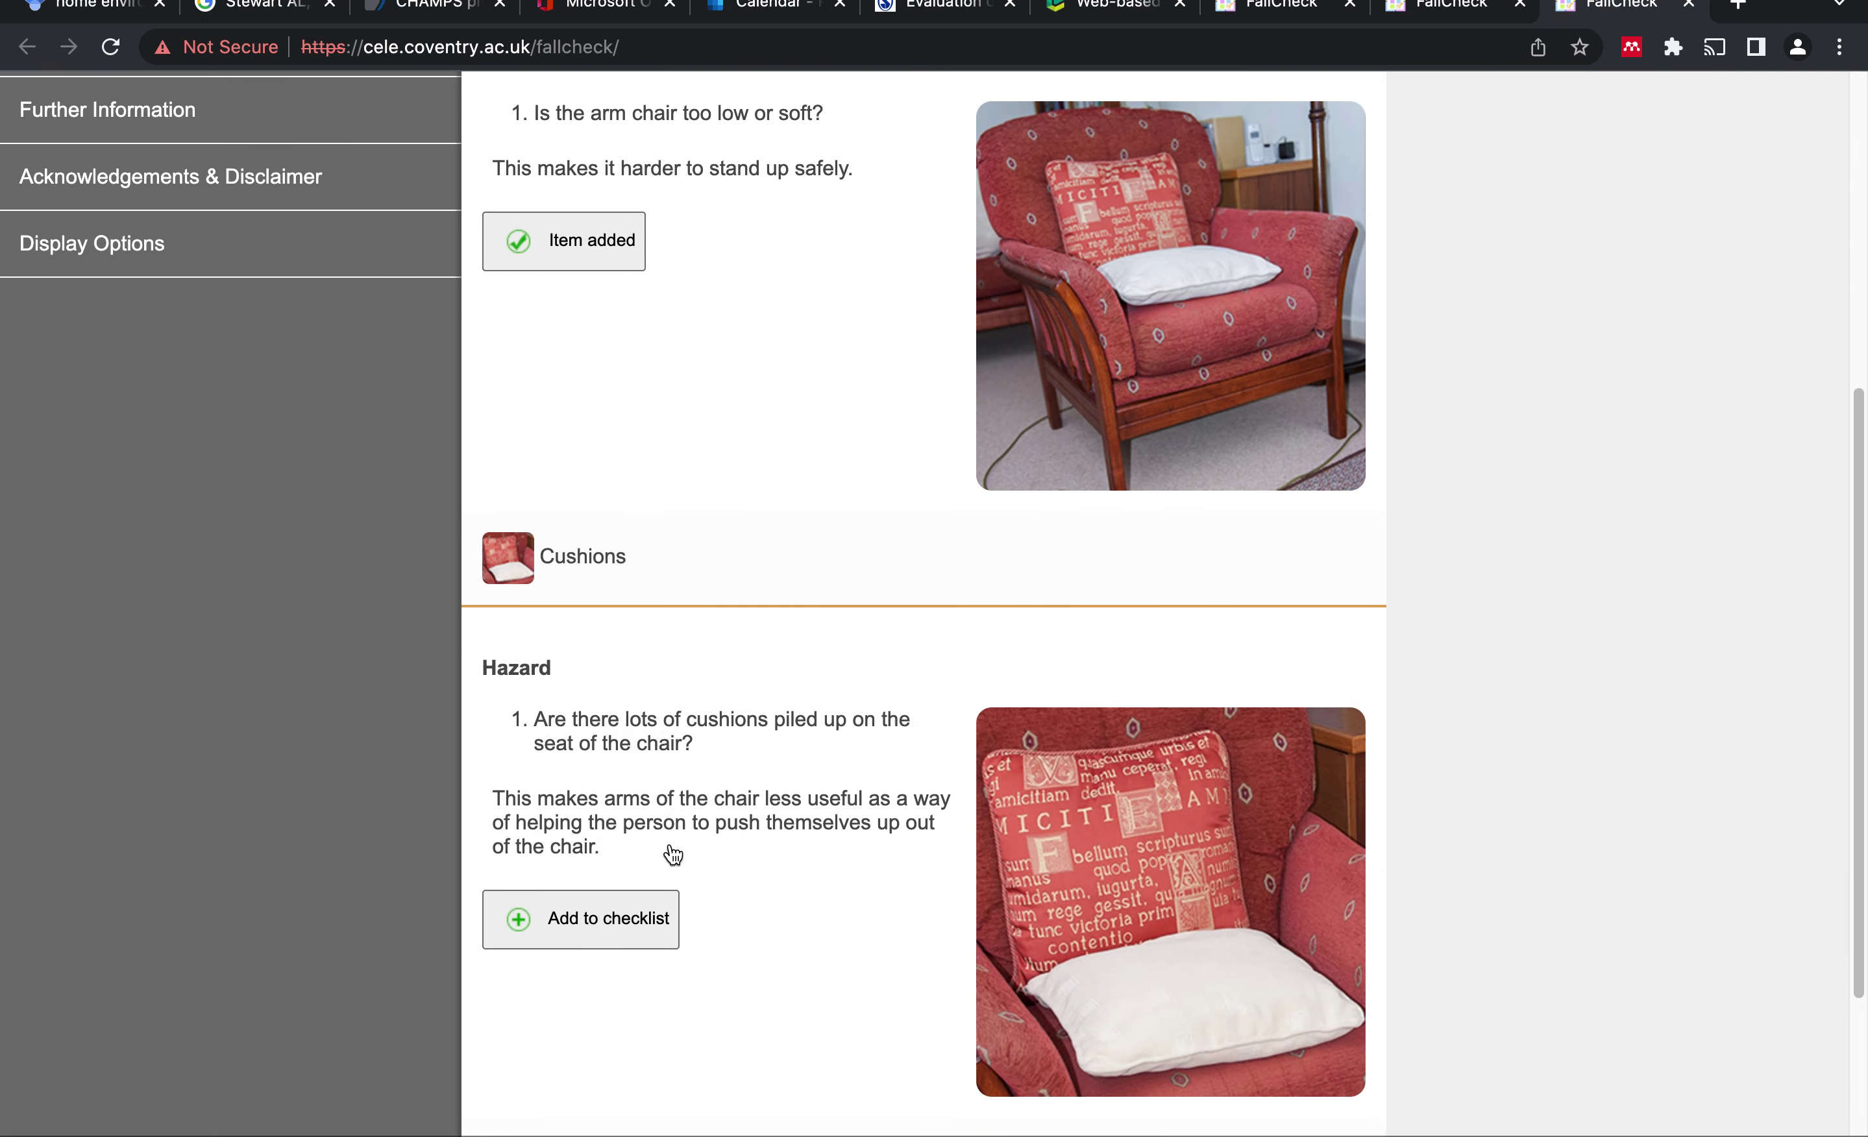
scroll(671, 850, "down", 3)
left_click(617, 699)
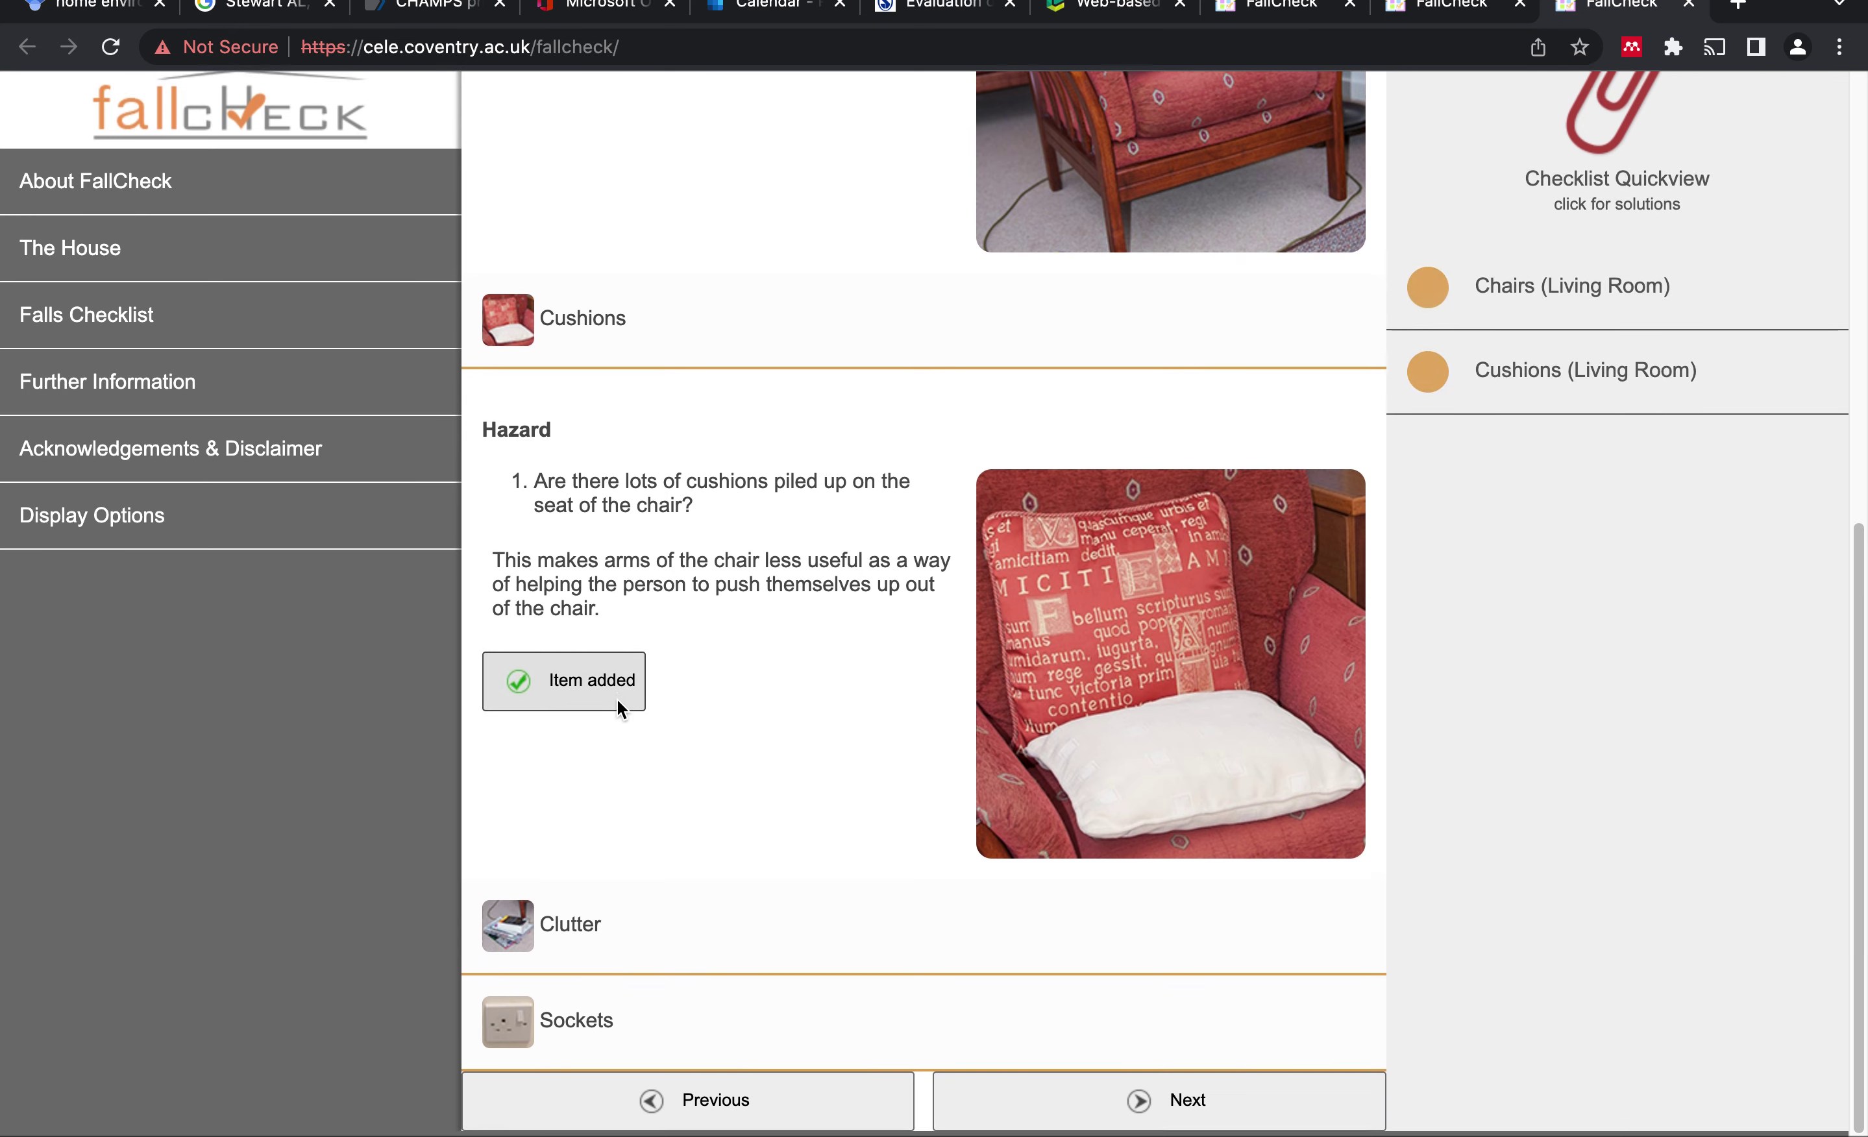
left_click(621, 1011)
scroll(624, 1010, "down", 7)
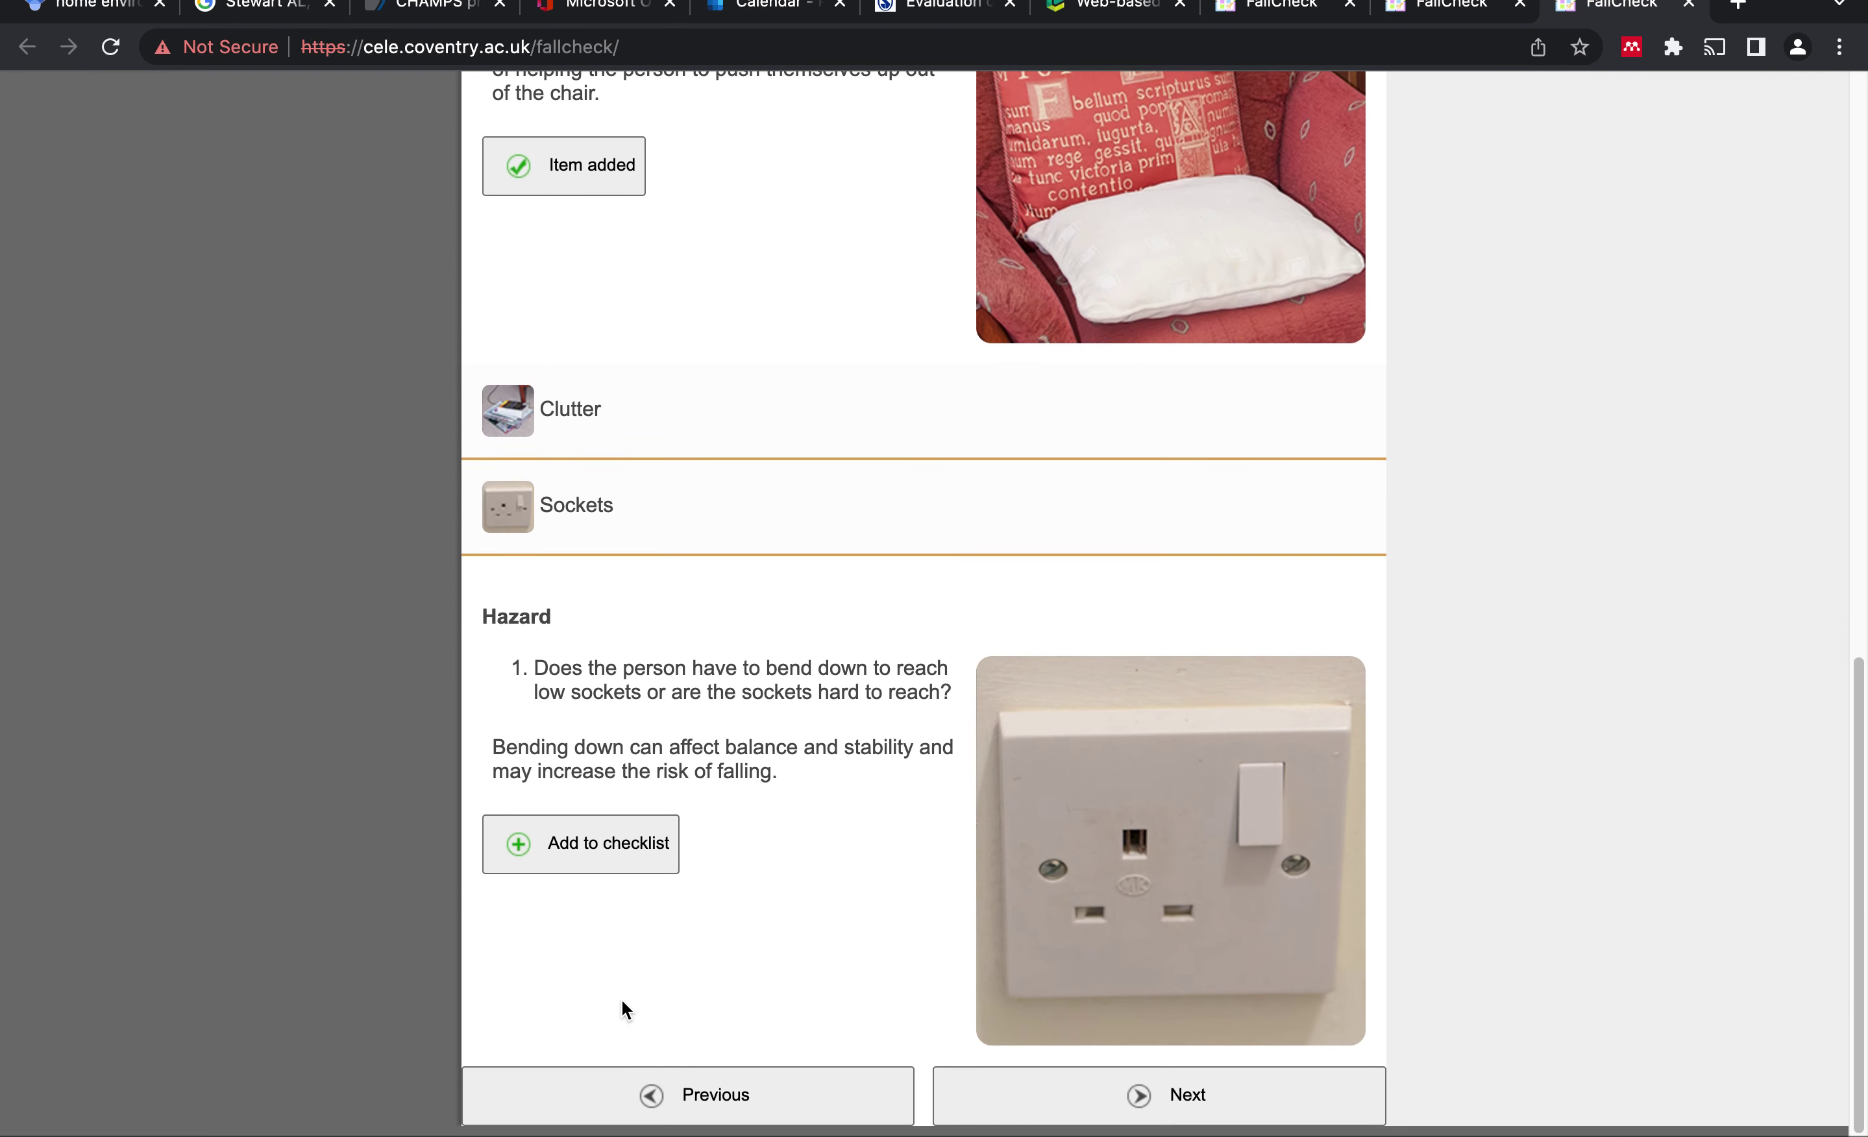
left_click(623, 877)
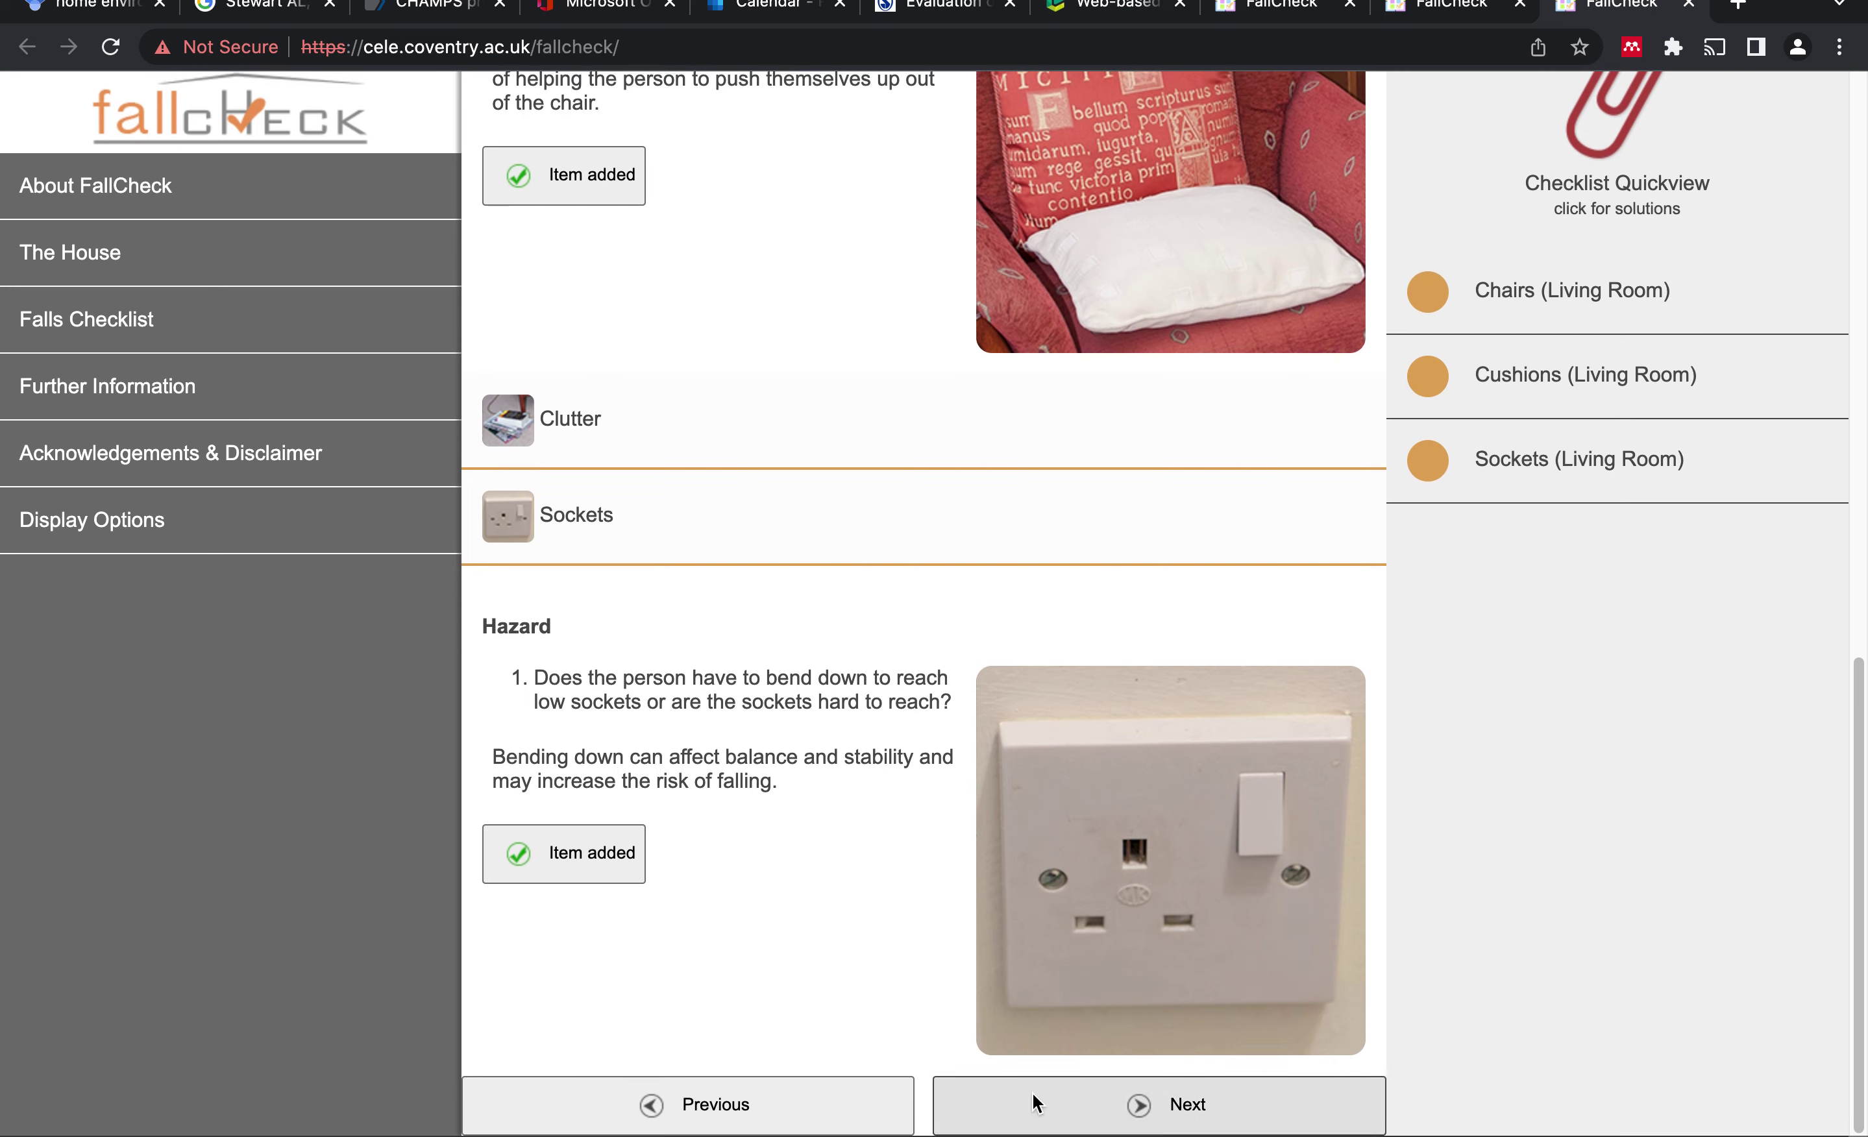
left_click(1074, 1103)
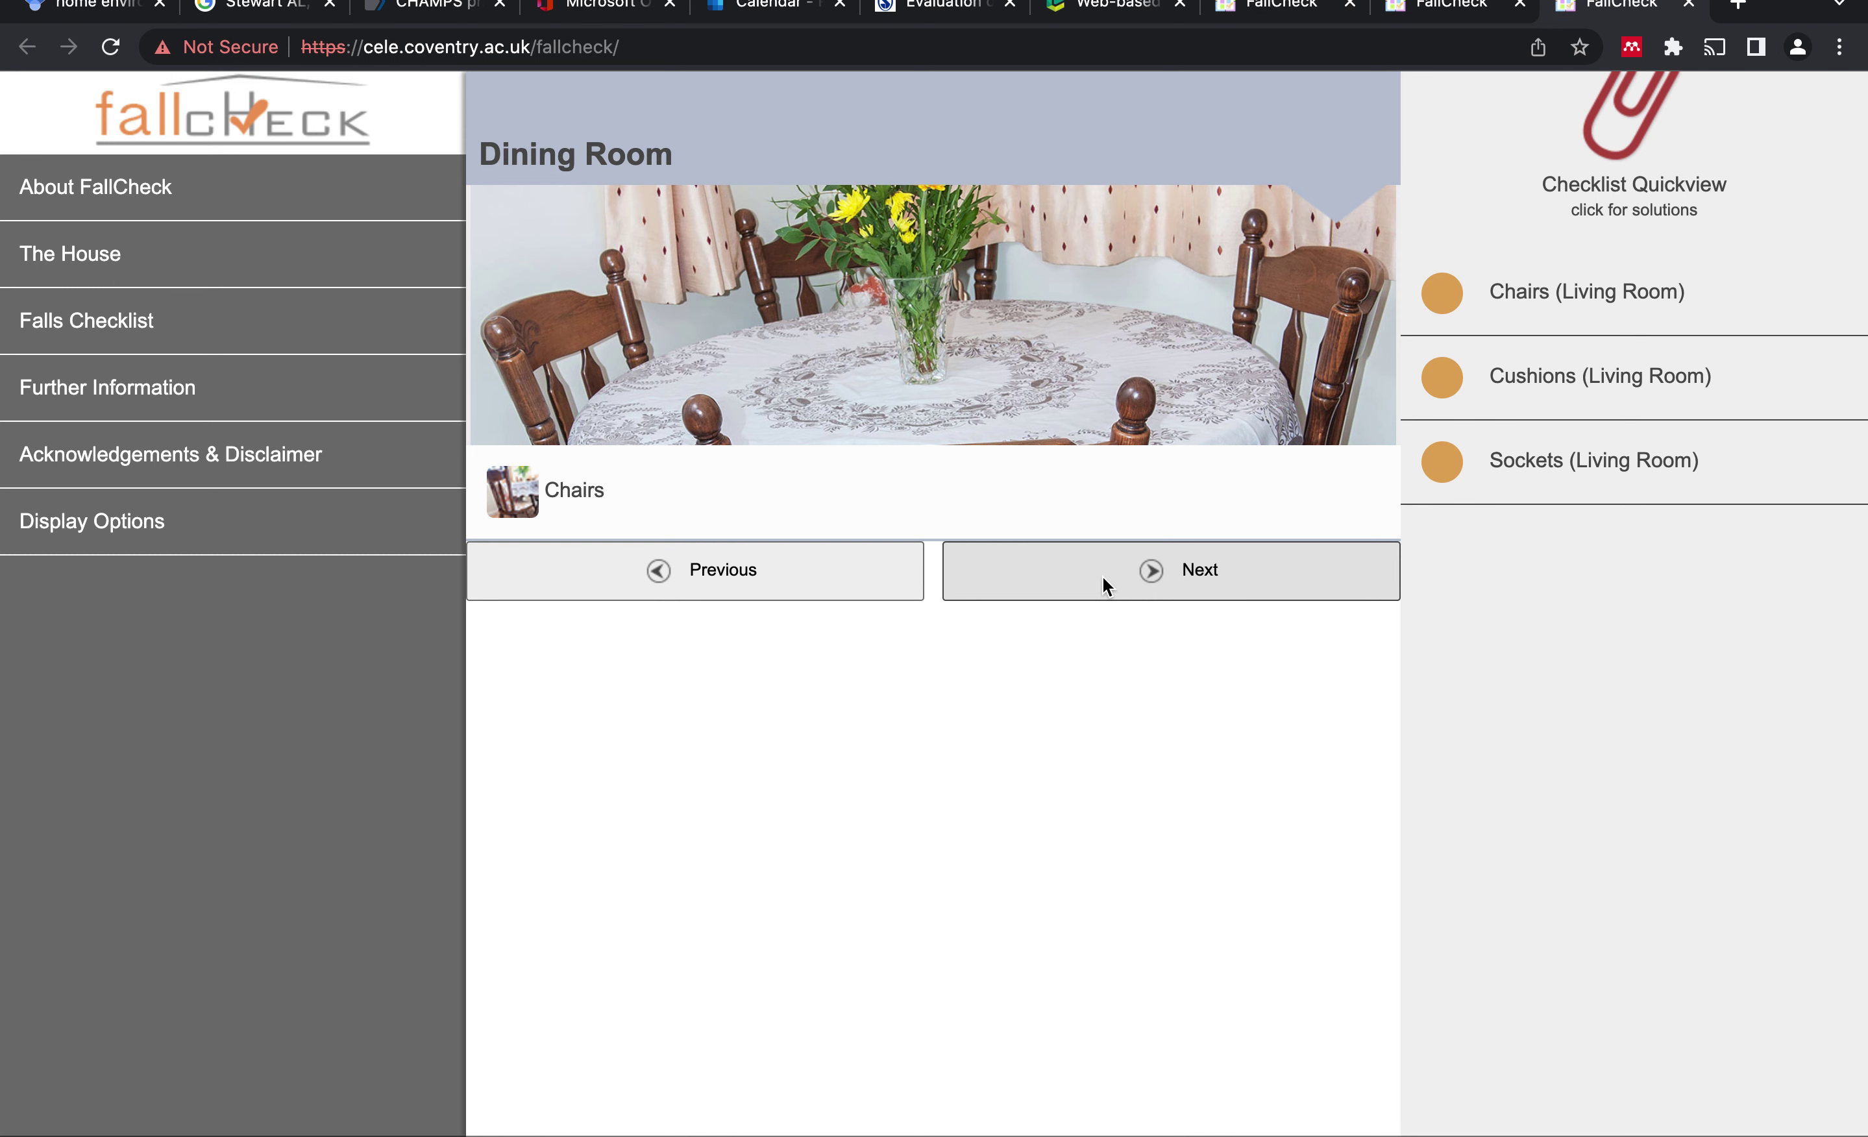
Add the Dining Room Chairs hazard to the checklist and move on to the Bedroom
left_click(804, 504)
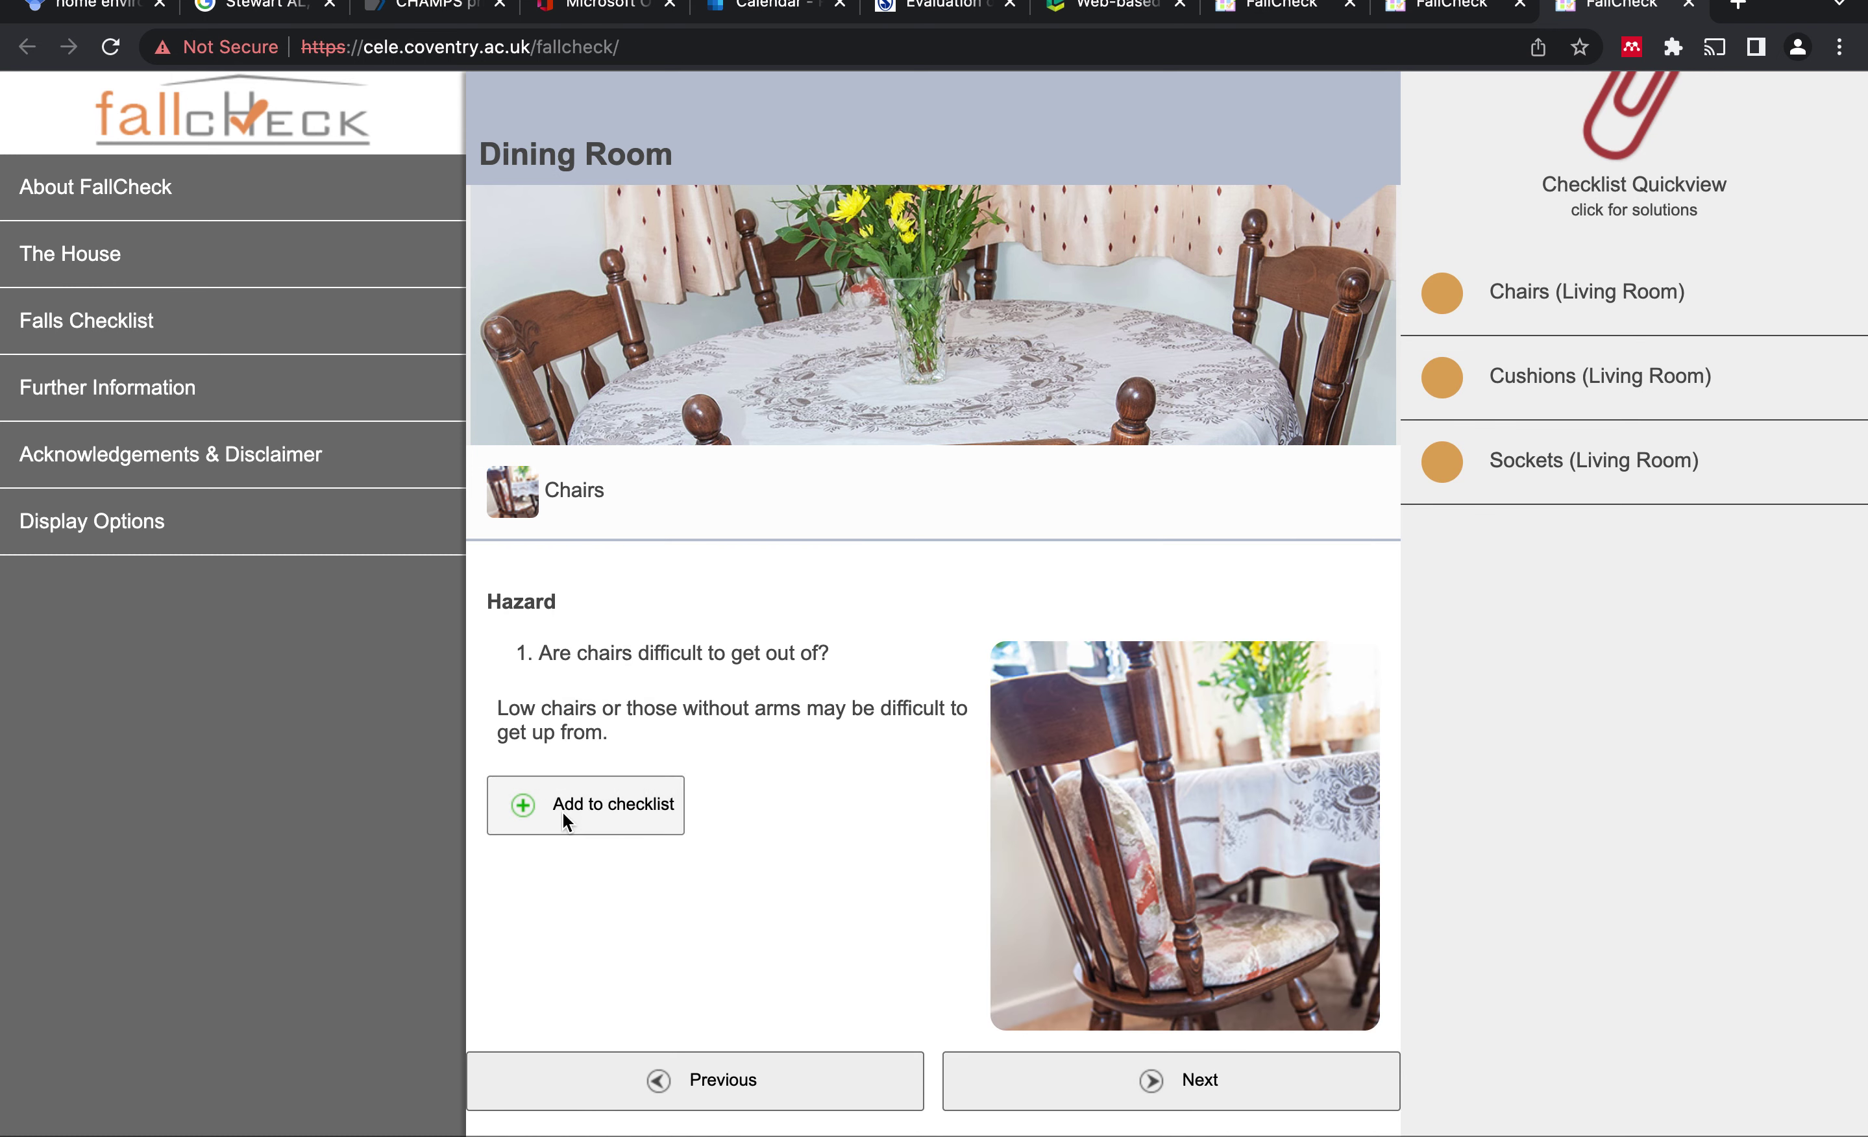
left_click(563, 813)
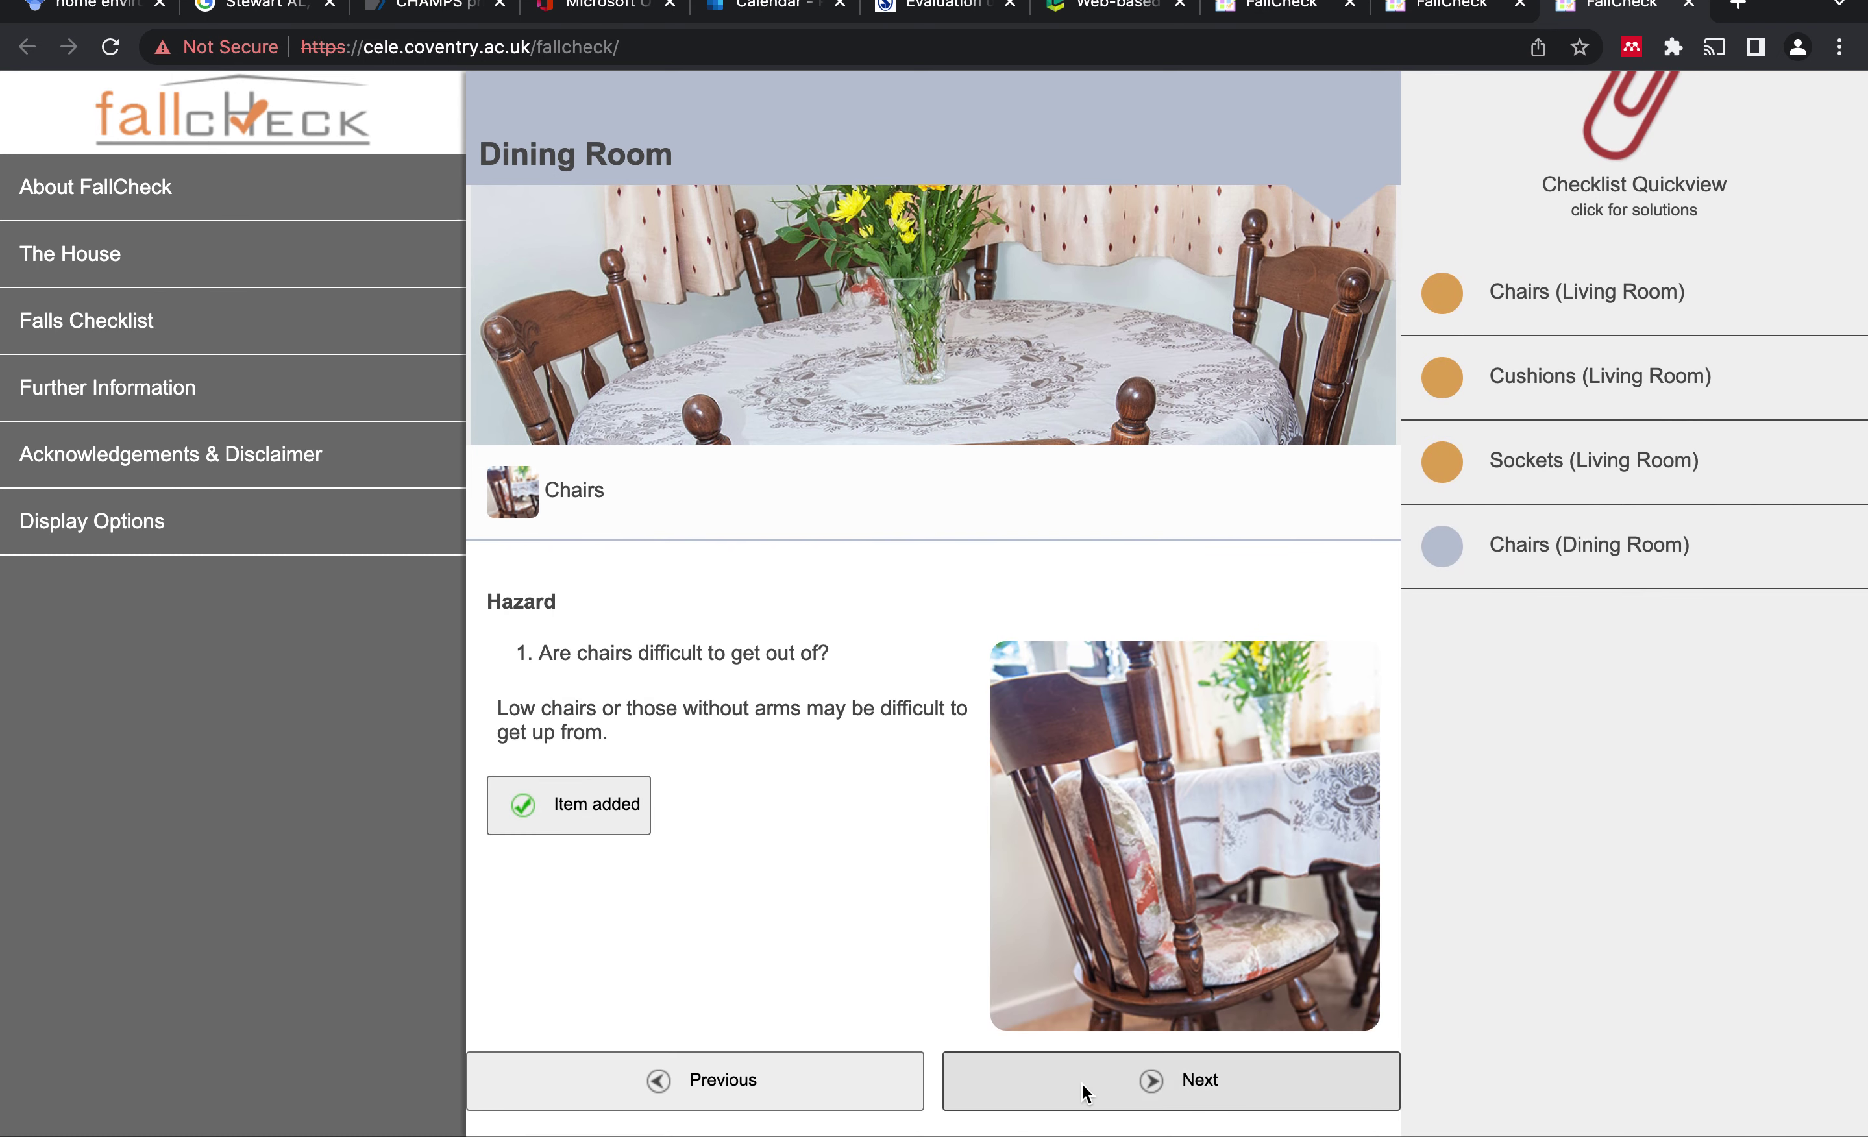
left_click(1081, 1084)
Add the Bedroom Floor hazard, then go past the Kitchen to the Bathroom
left_click(776, 501)
left_click(576, 906)
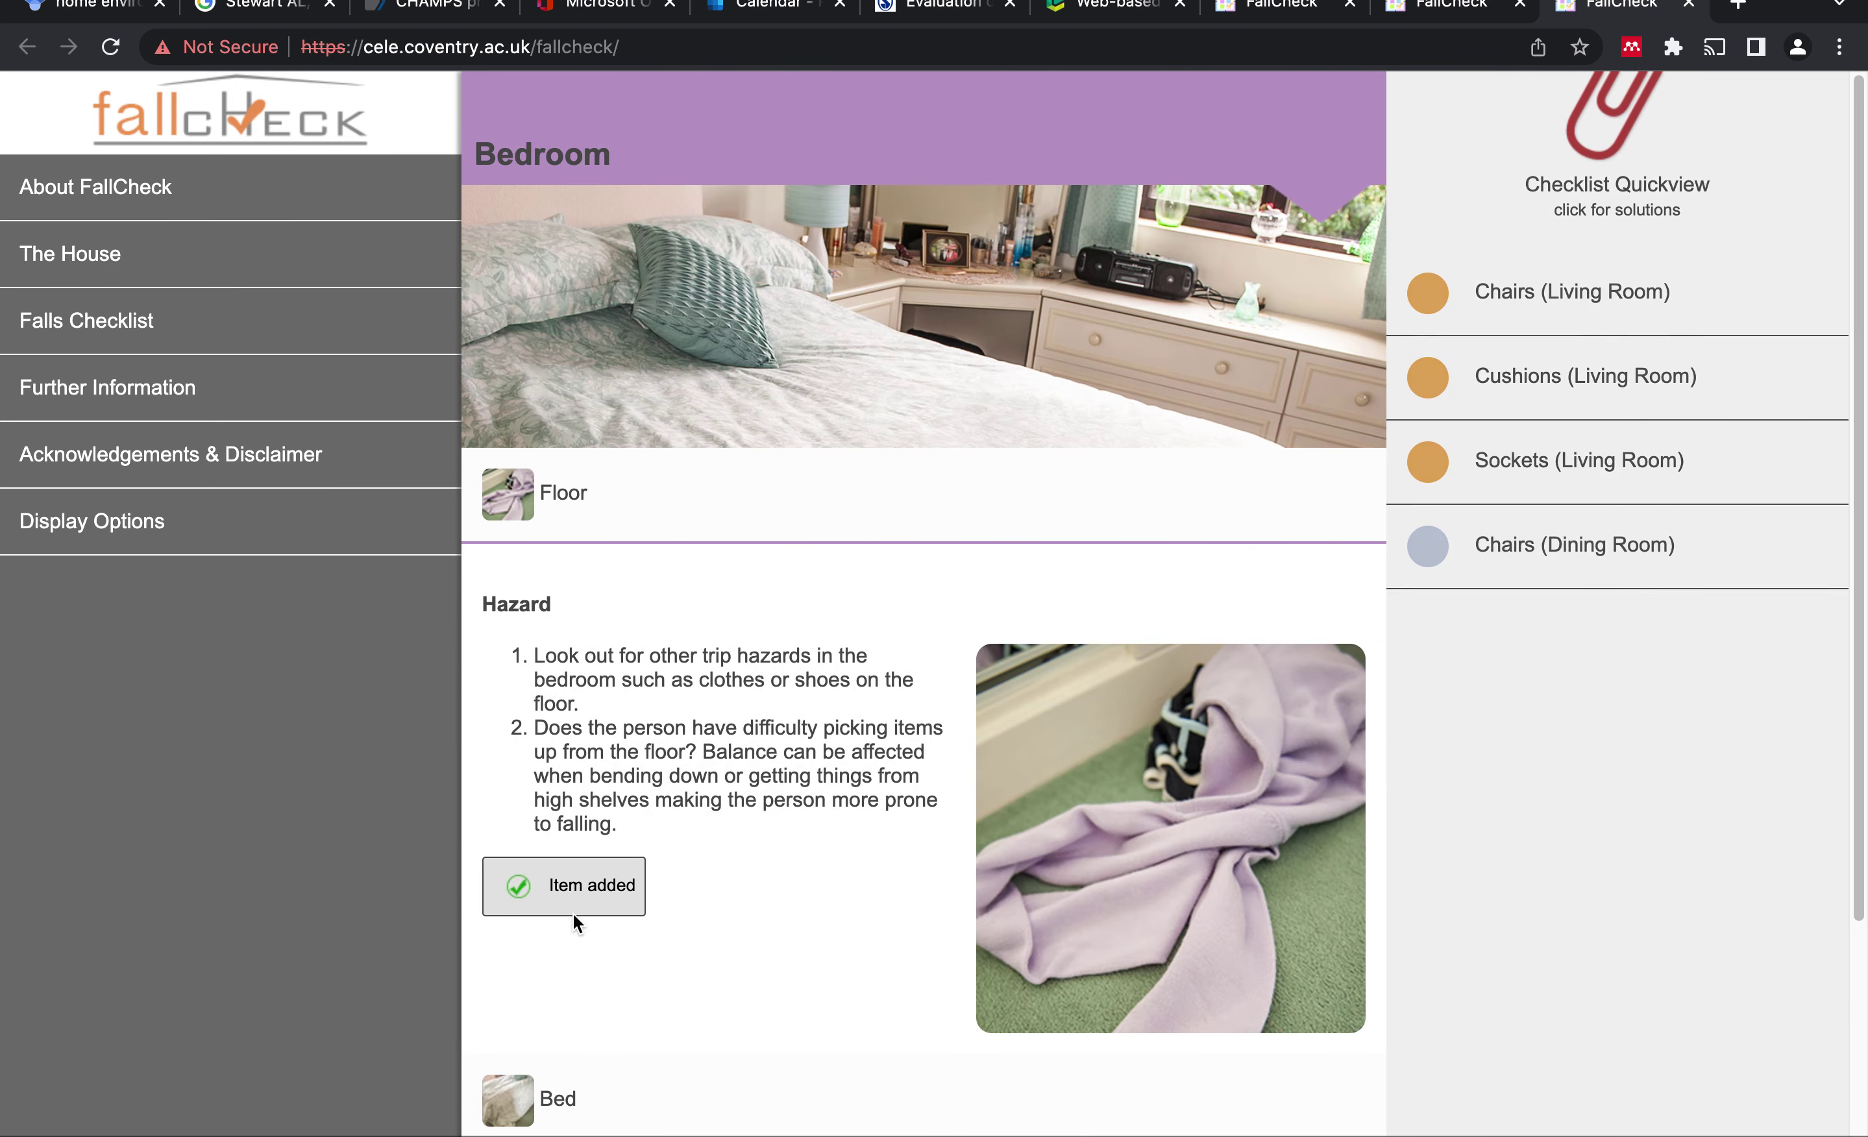
scroll(575, 913, "down", 4)
left_click(1323, 1120)
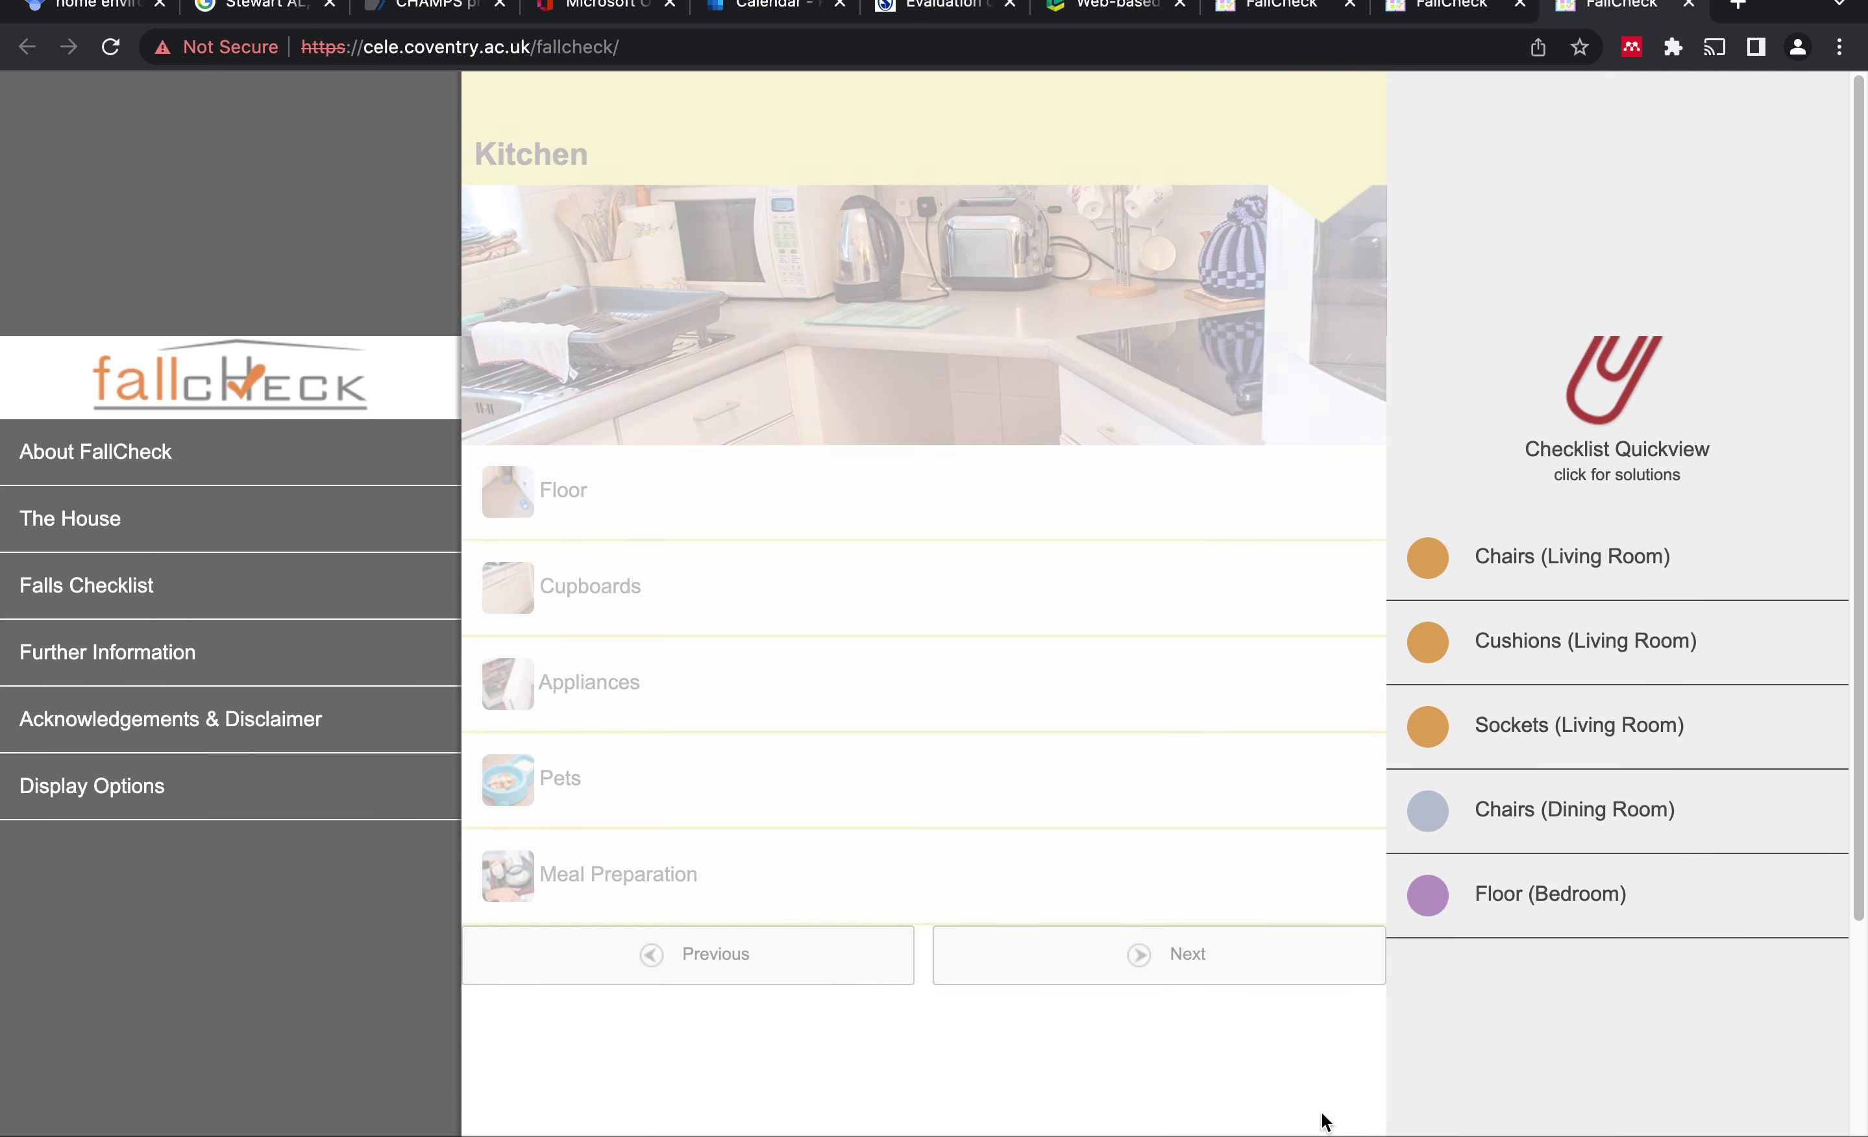
left_click(1158, 950)
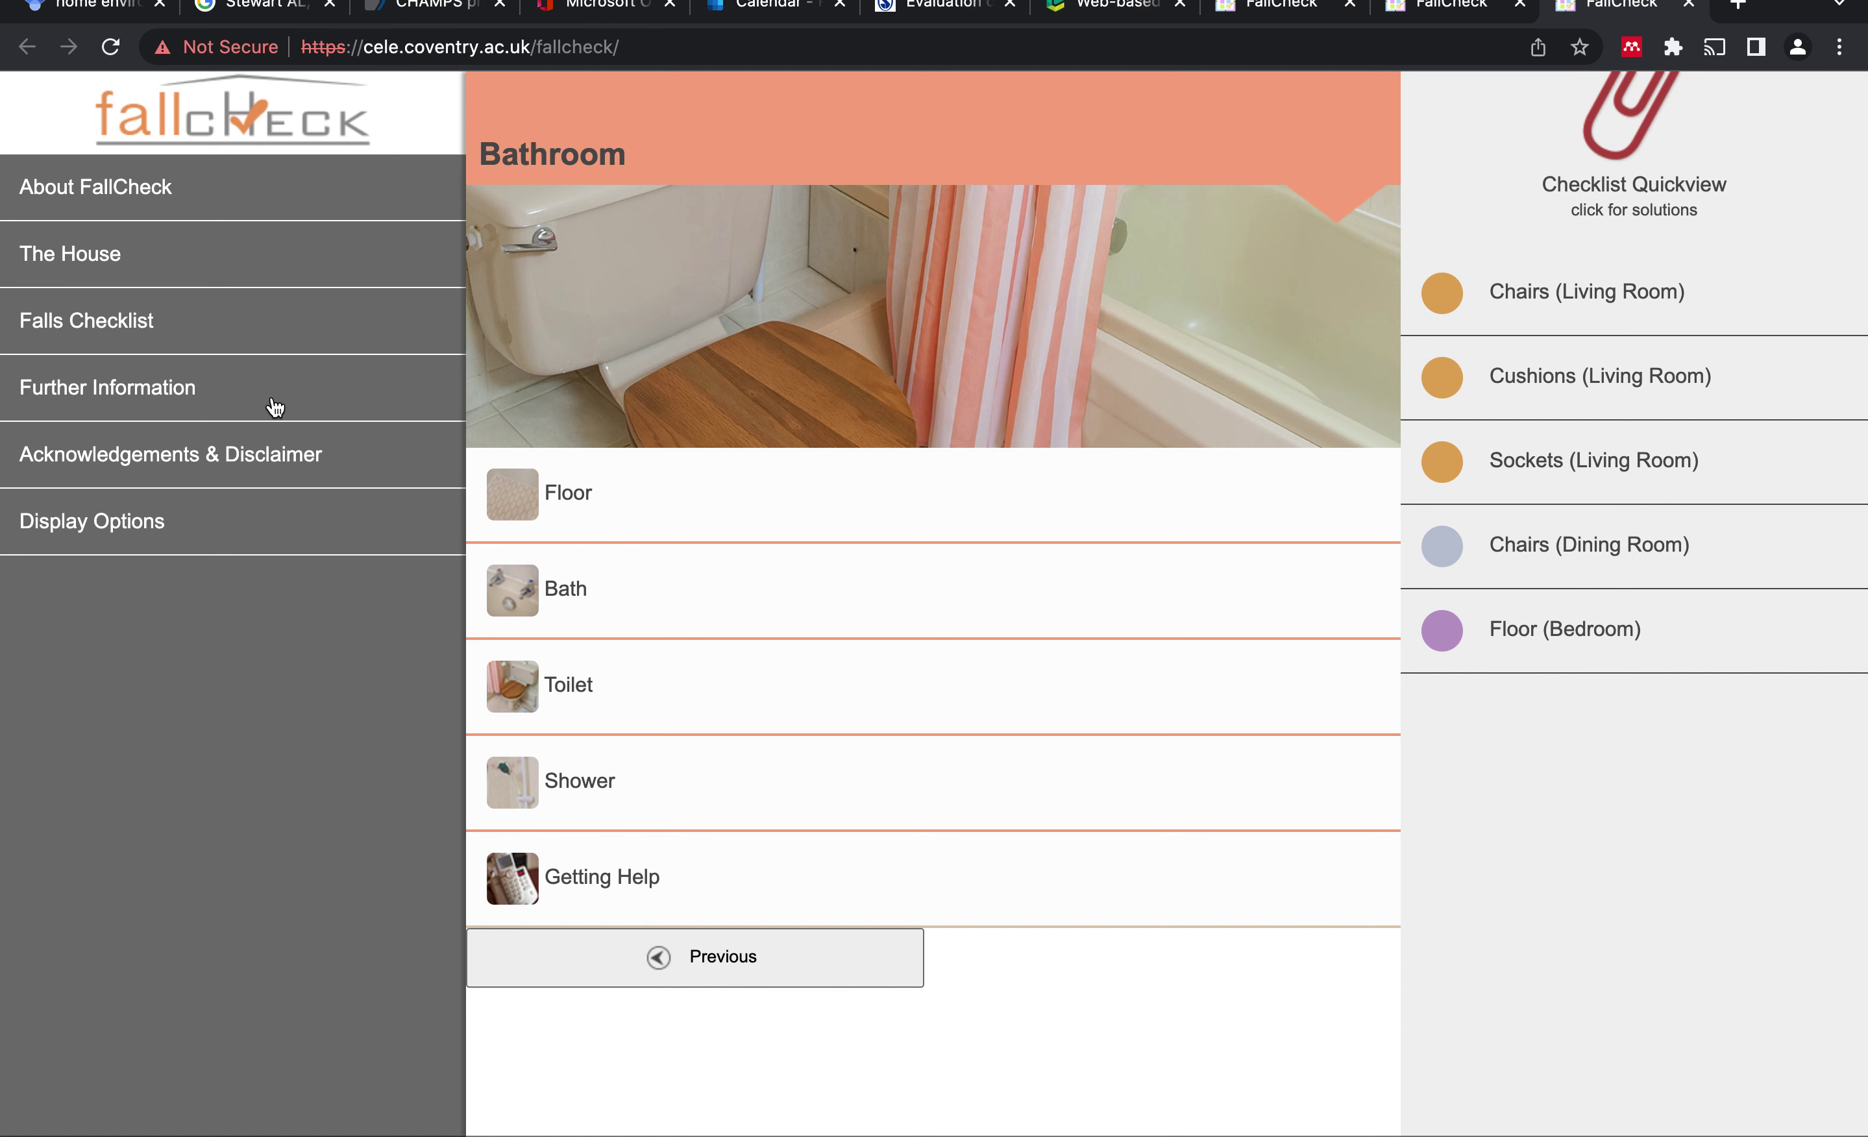
Open the Falls Checklist and highlight its introduction, including the sentence about seeing solutions
left_click(133, 328)
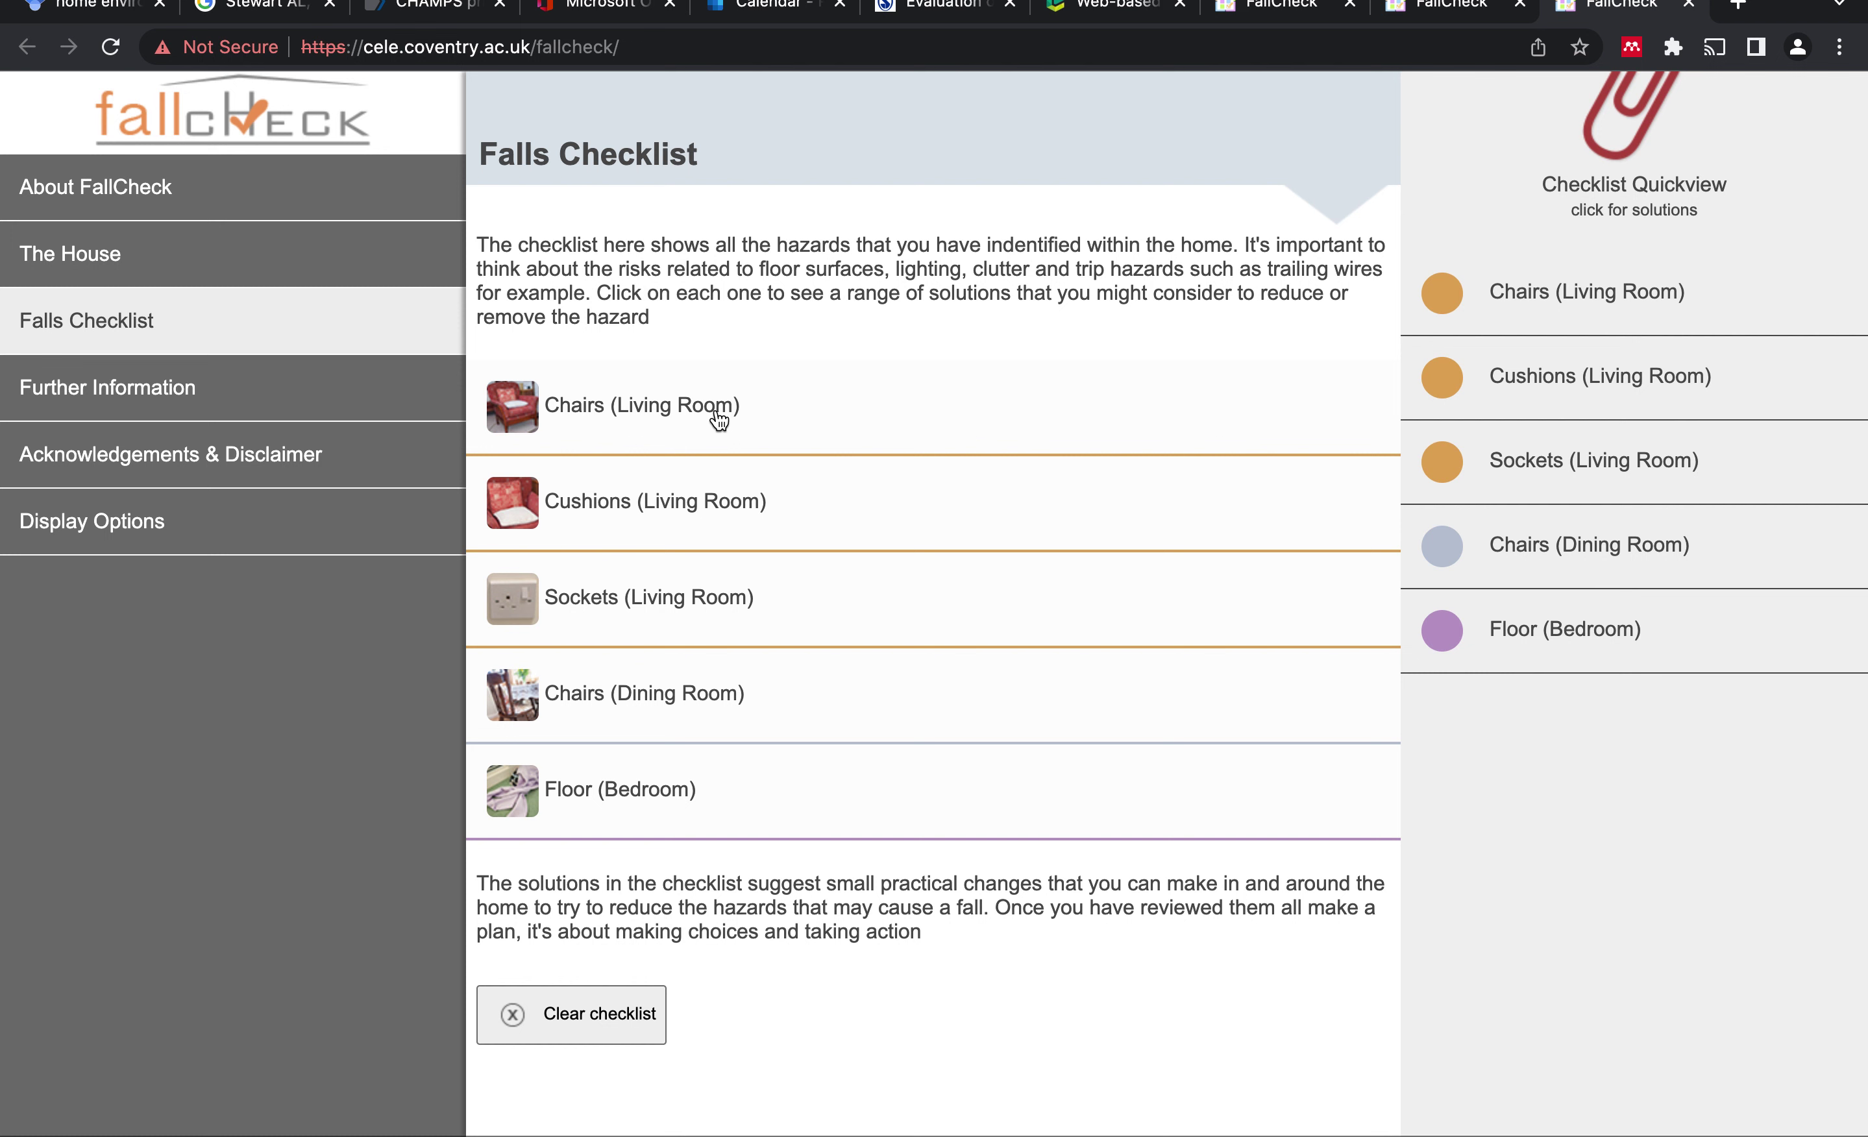
left_click_drag(887, 245, 1285, 246)
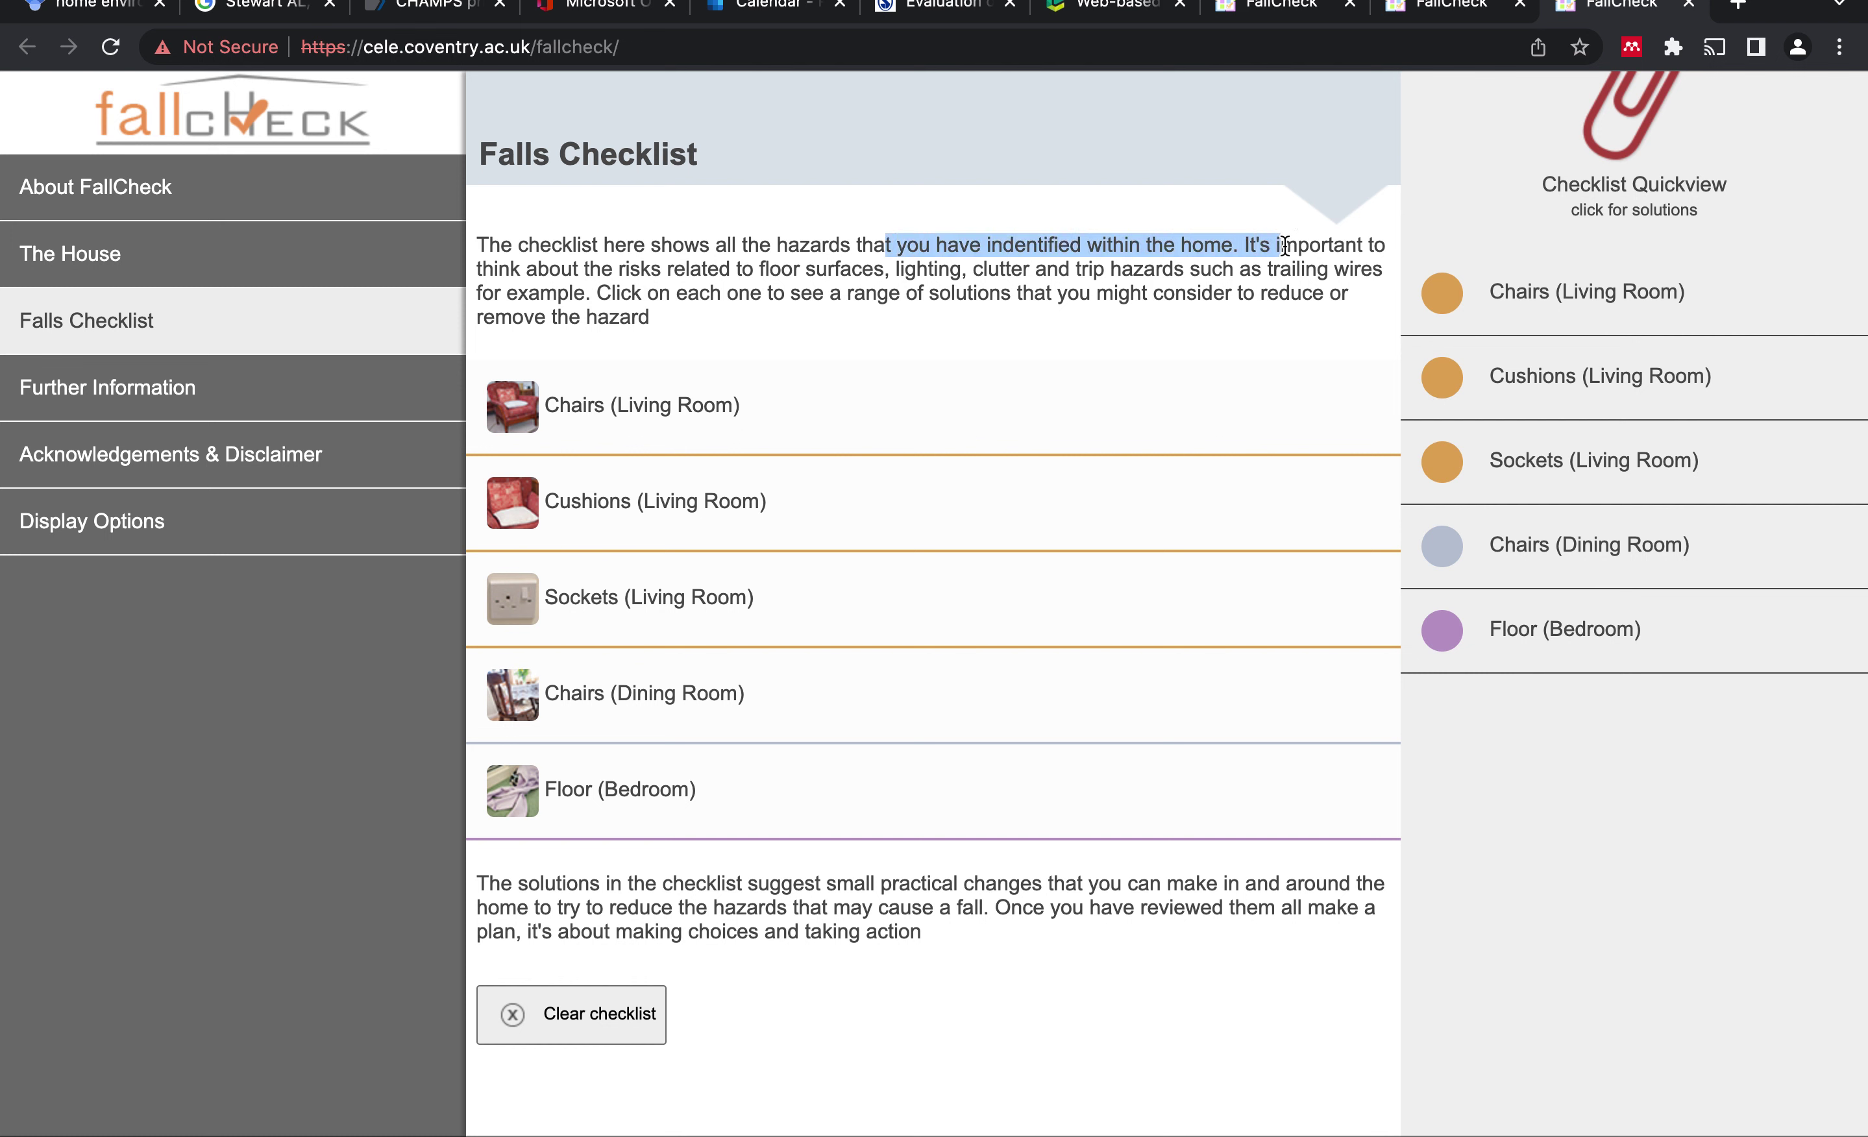
left_click_drag(704, 301, 1043, 302)
double_click(959, 293)
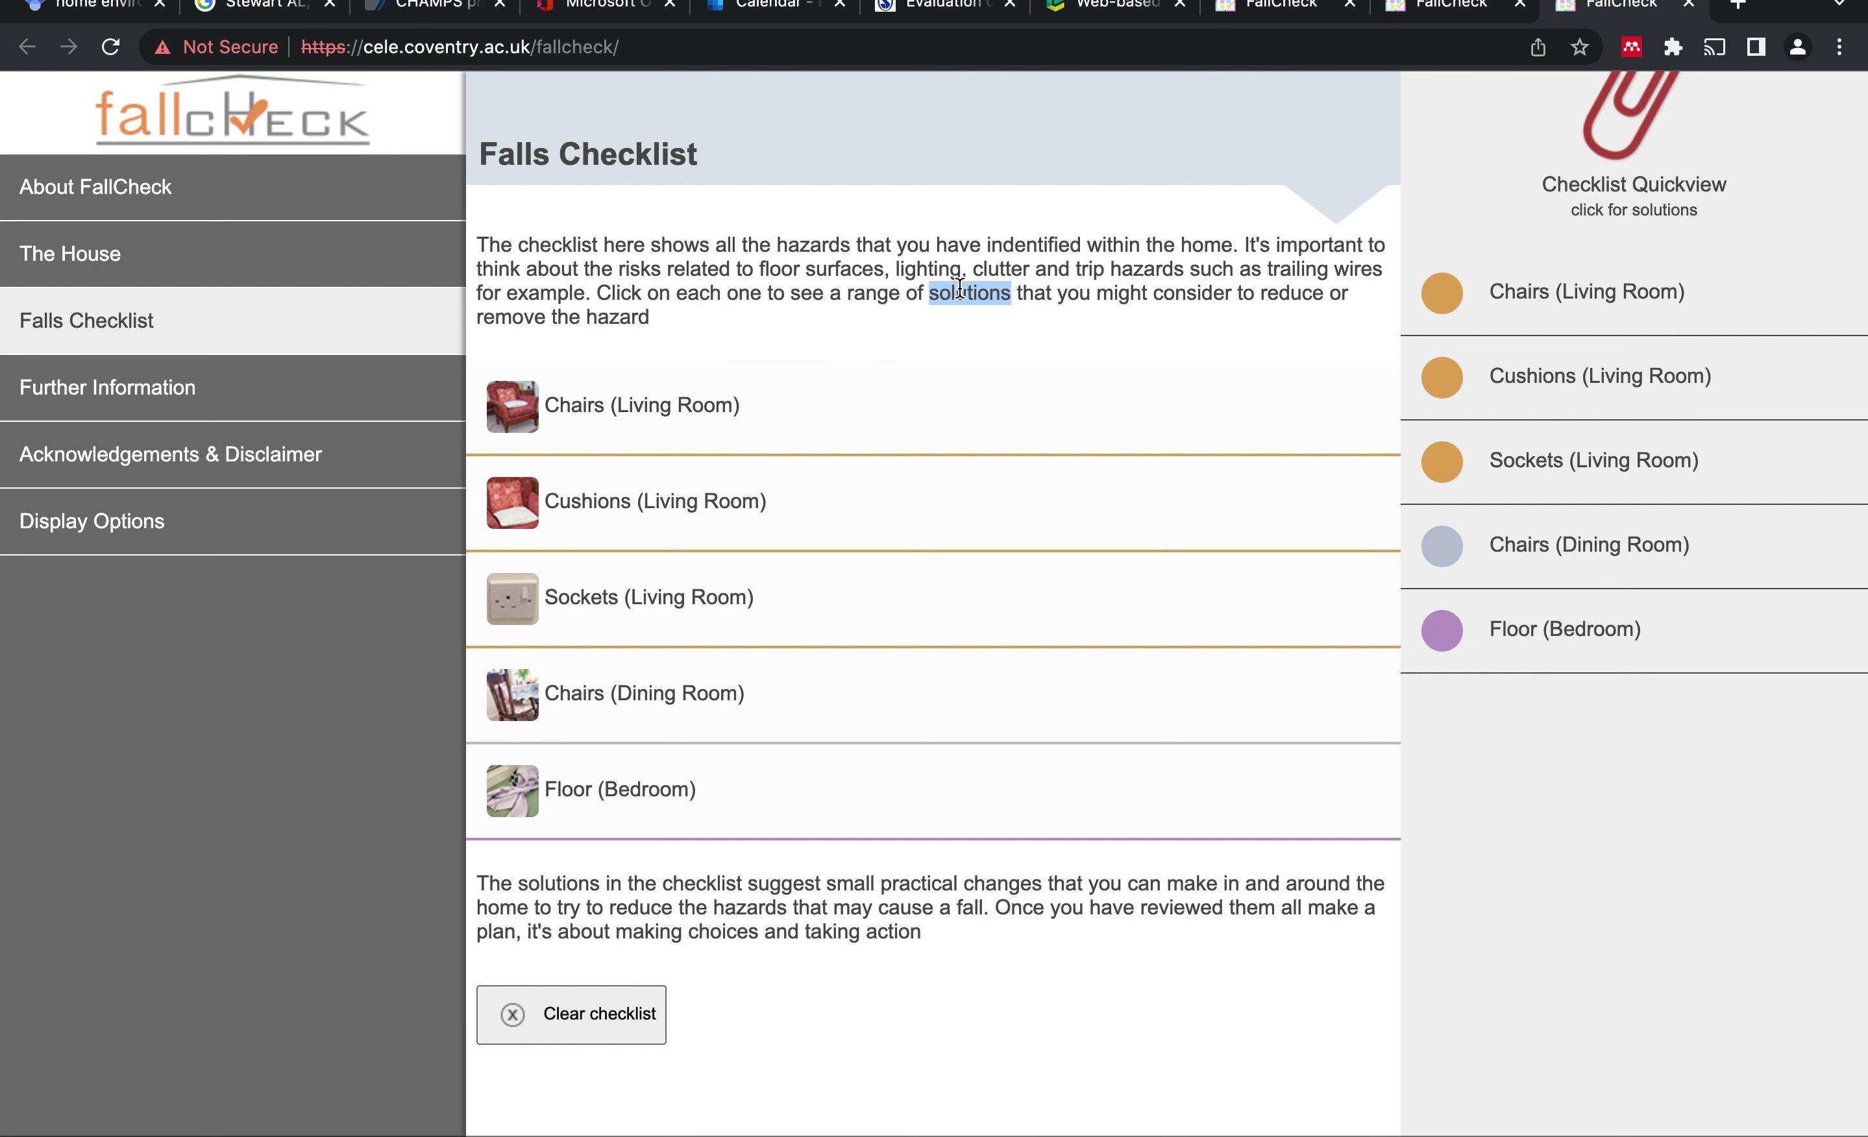
Show the Living Room Chairs solutions, highlighting the armchair question and three suggested fixes
left_click(856, 425)
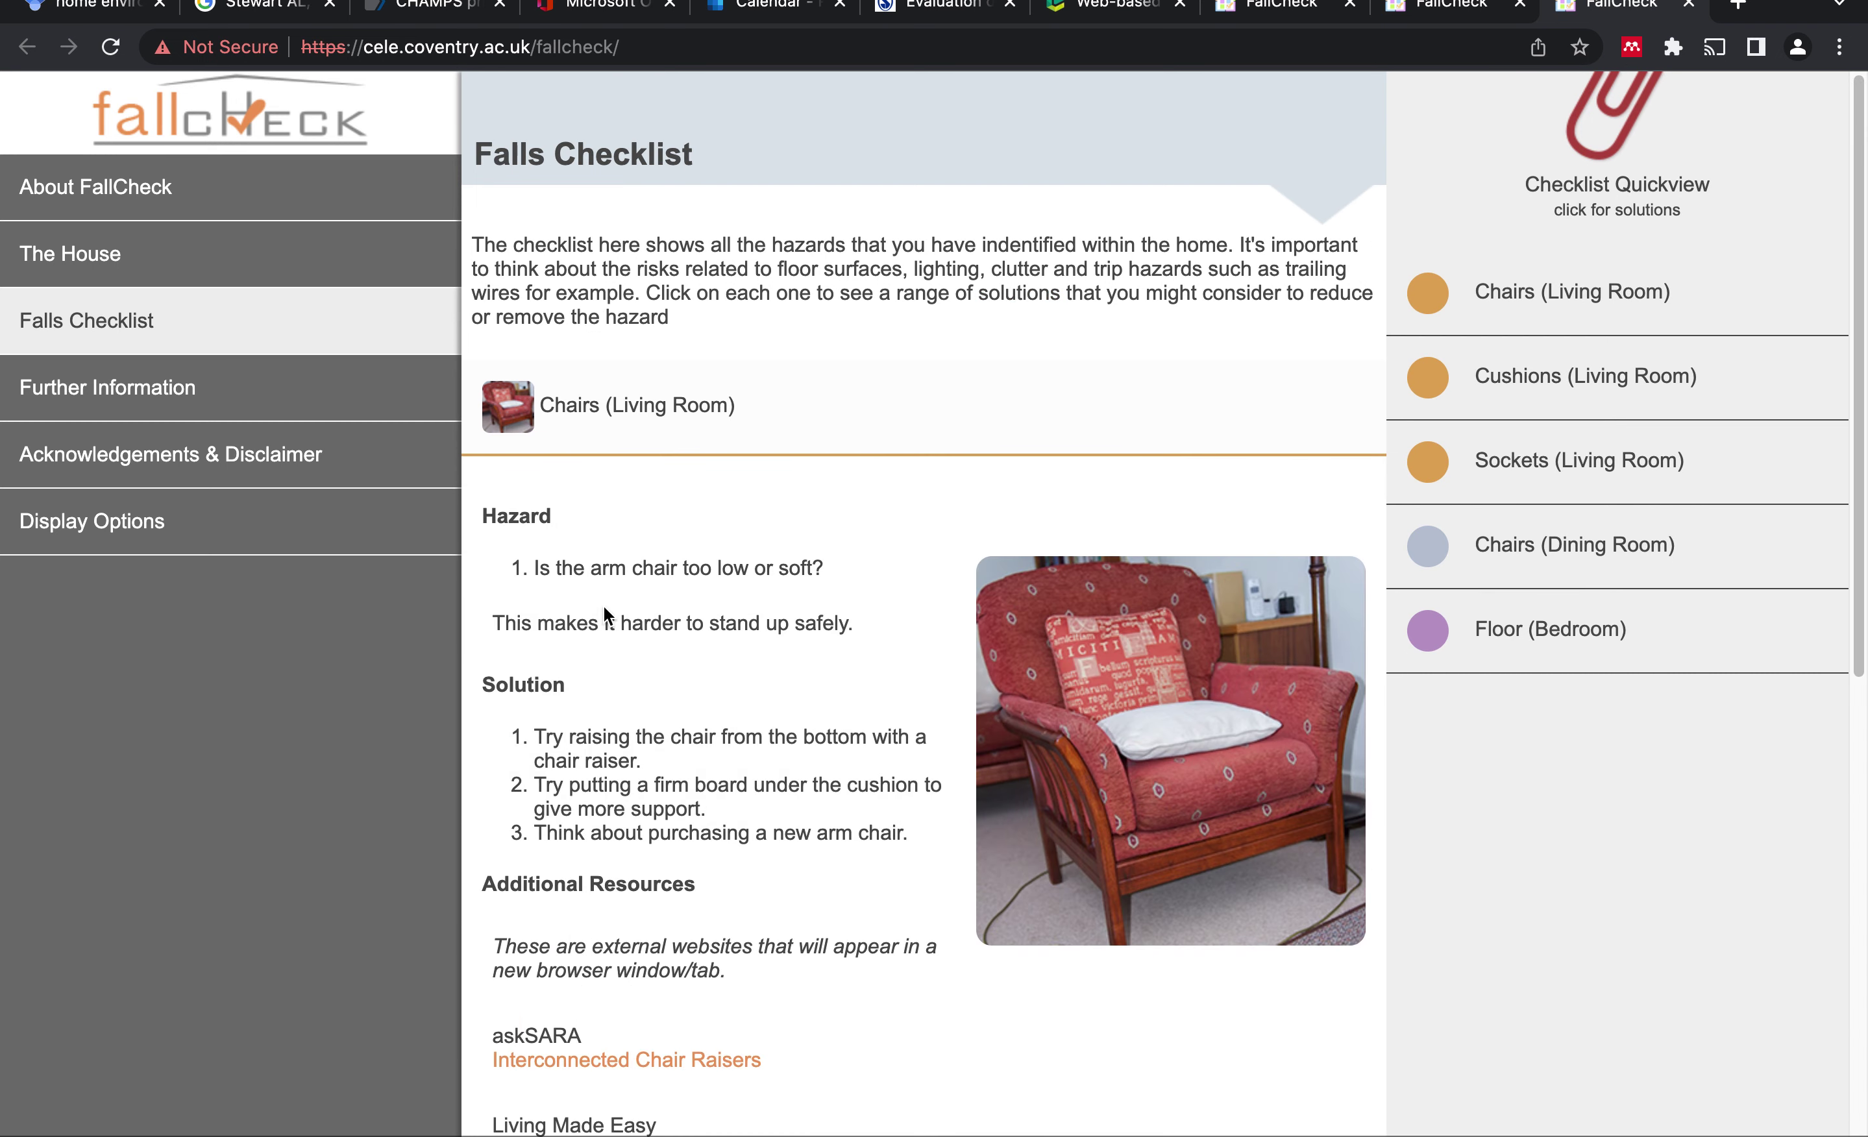
left_click_drag(538, 570, 837, 580)
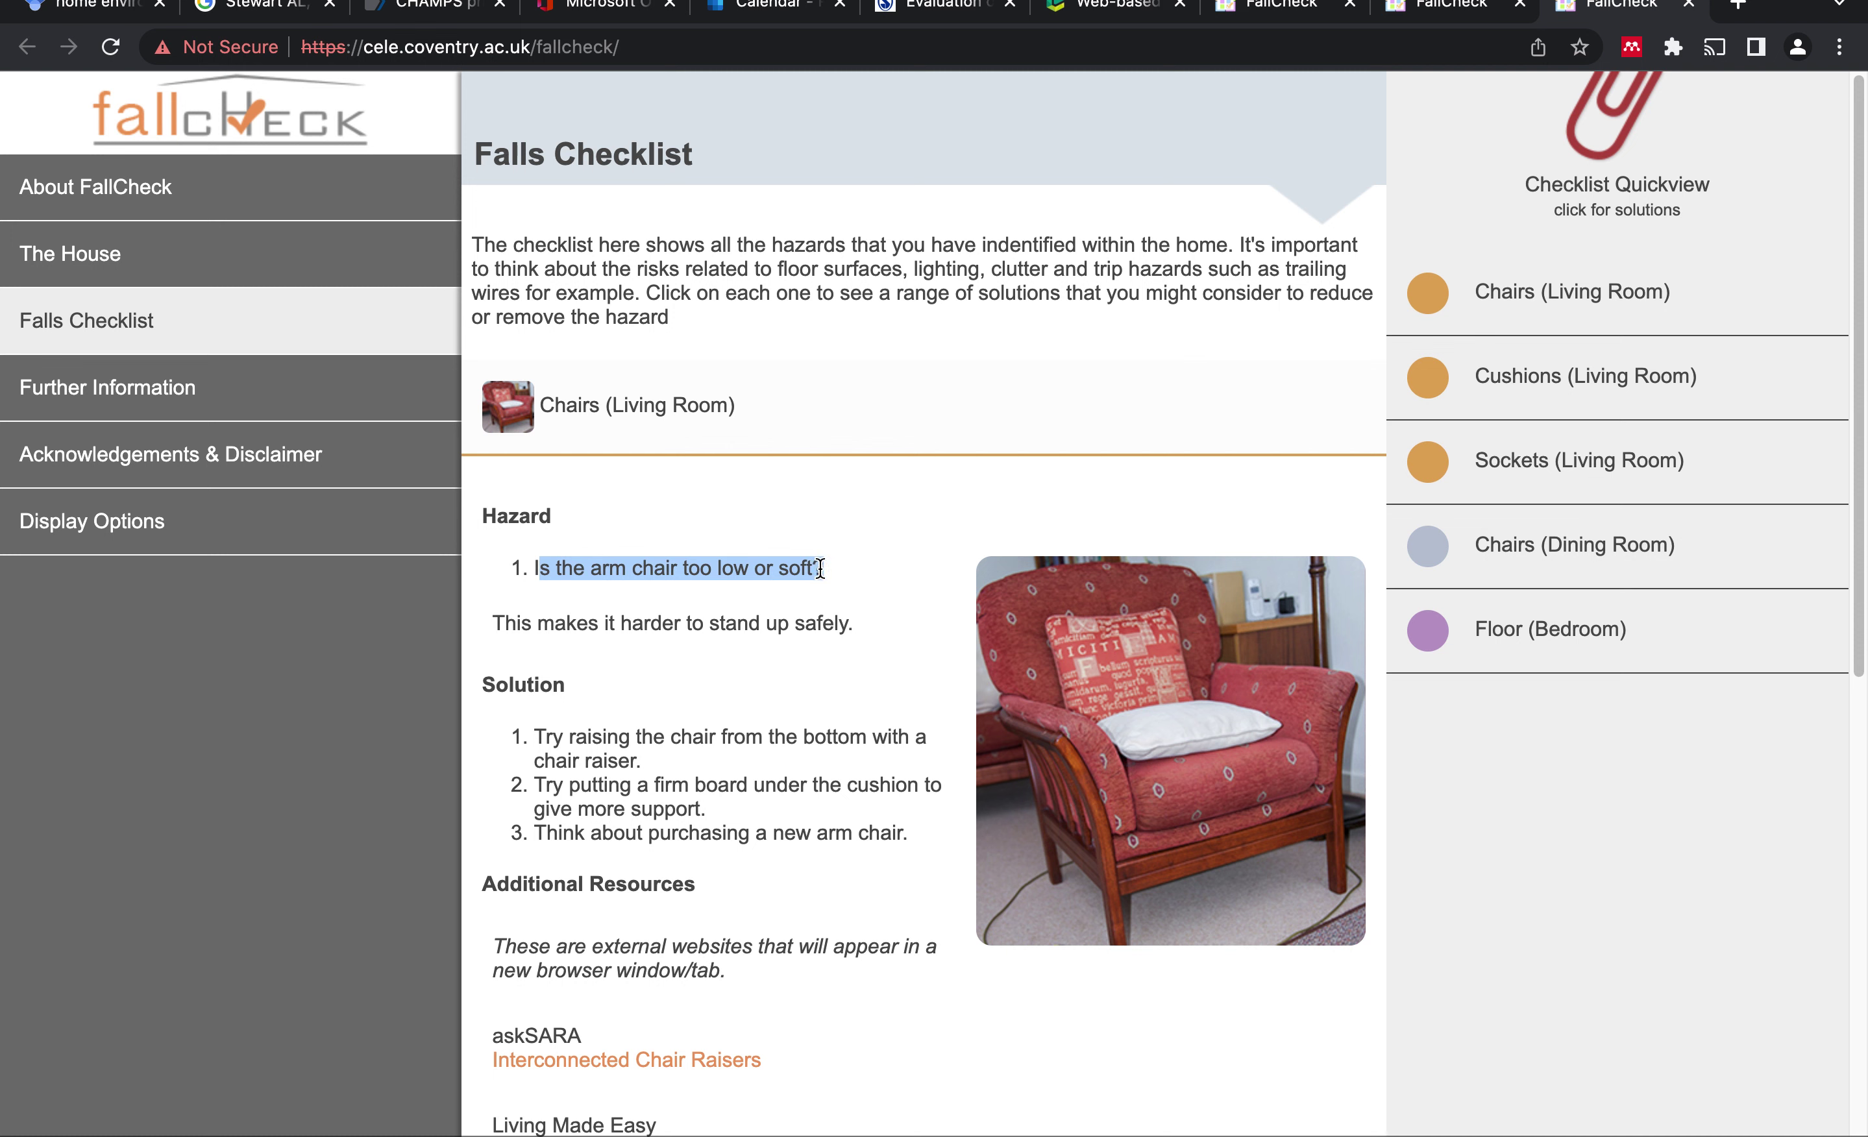
left_click_drag(490, 677, 945, 843)
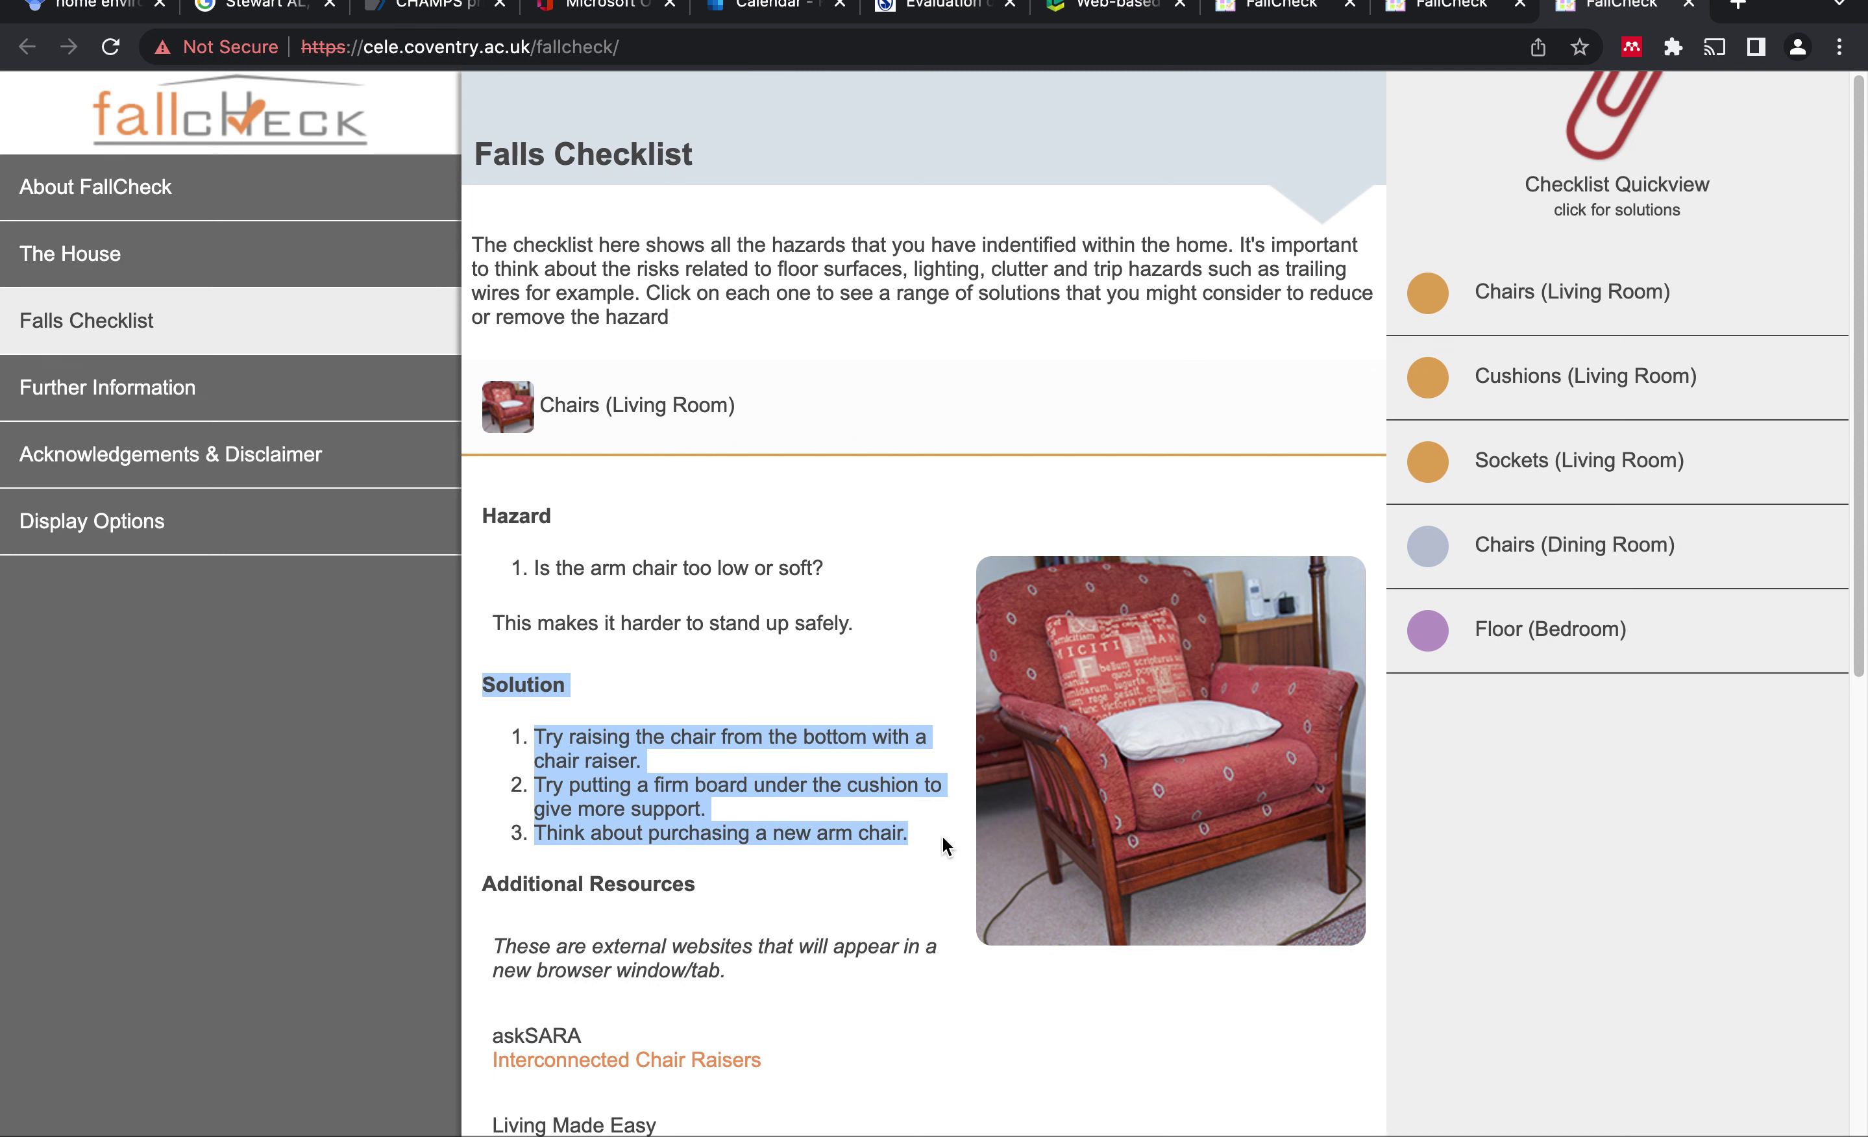
scroll(943, 843, "down", 1)
left_click_drag(542, 836, 875, 840)
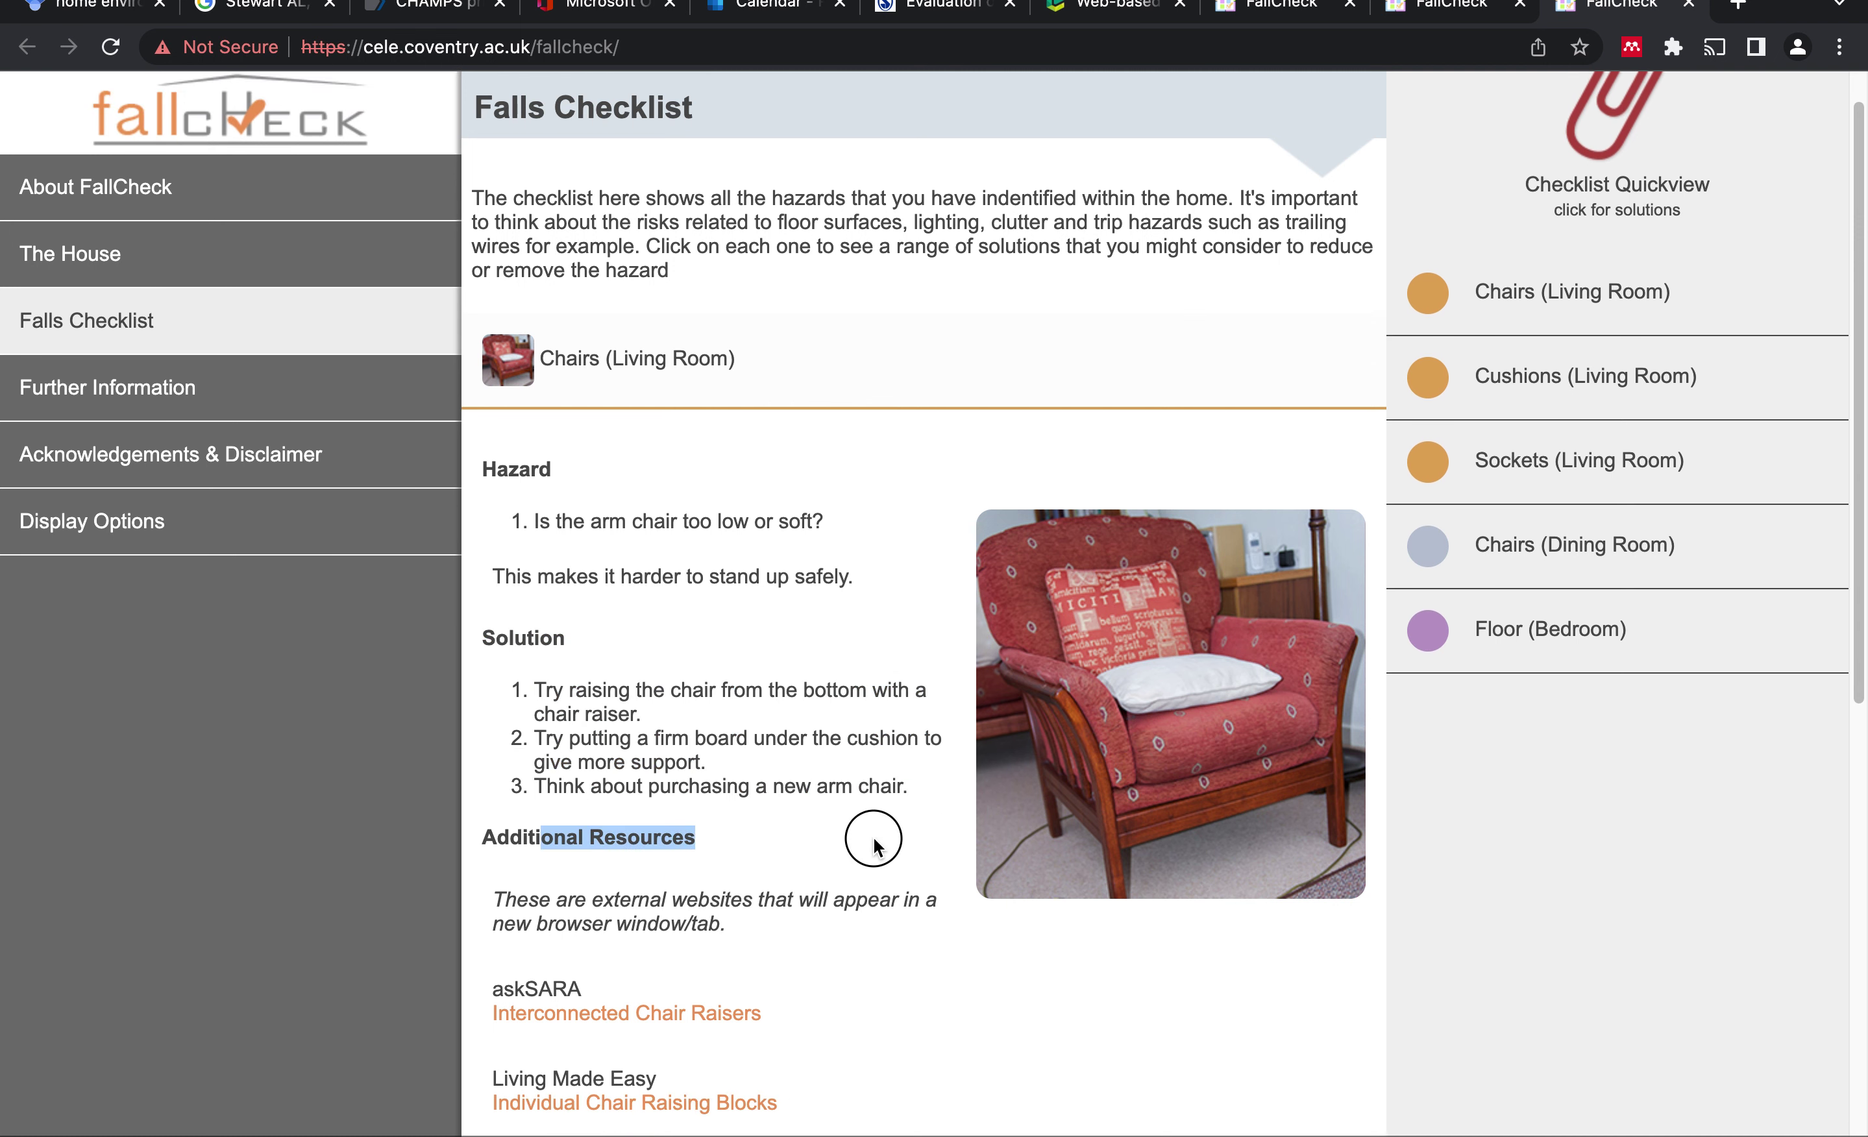
scroll(875, 843, "down", 5)
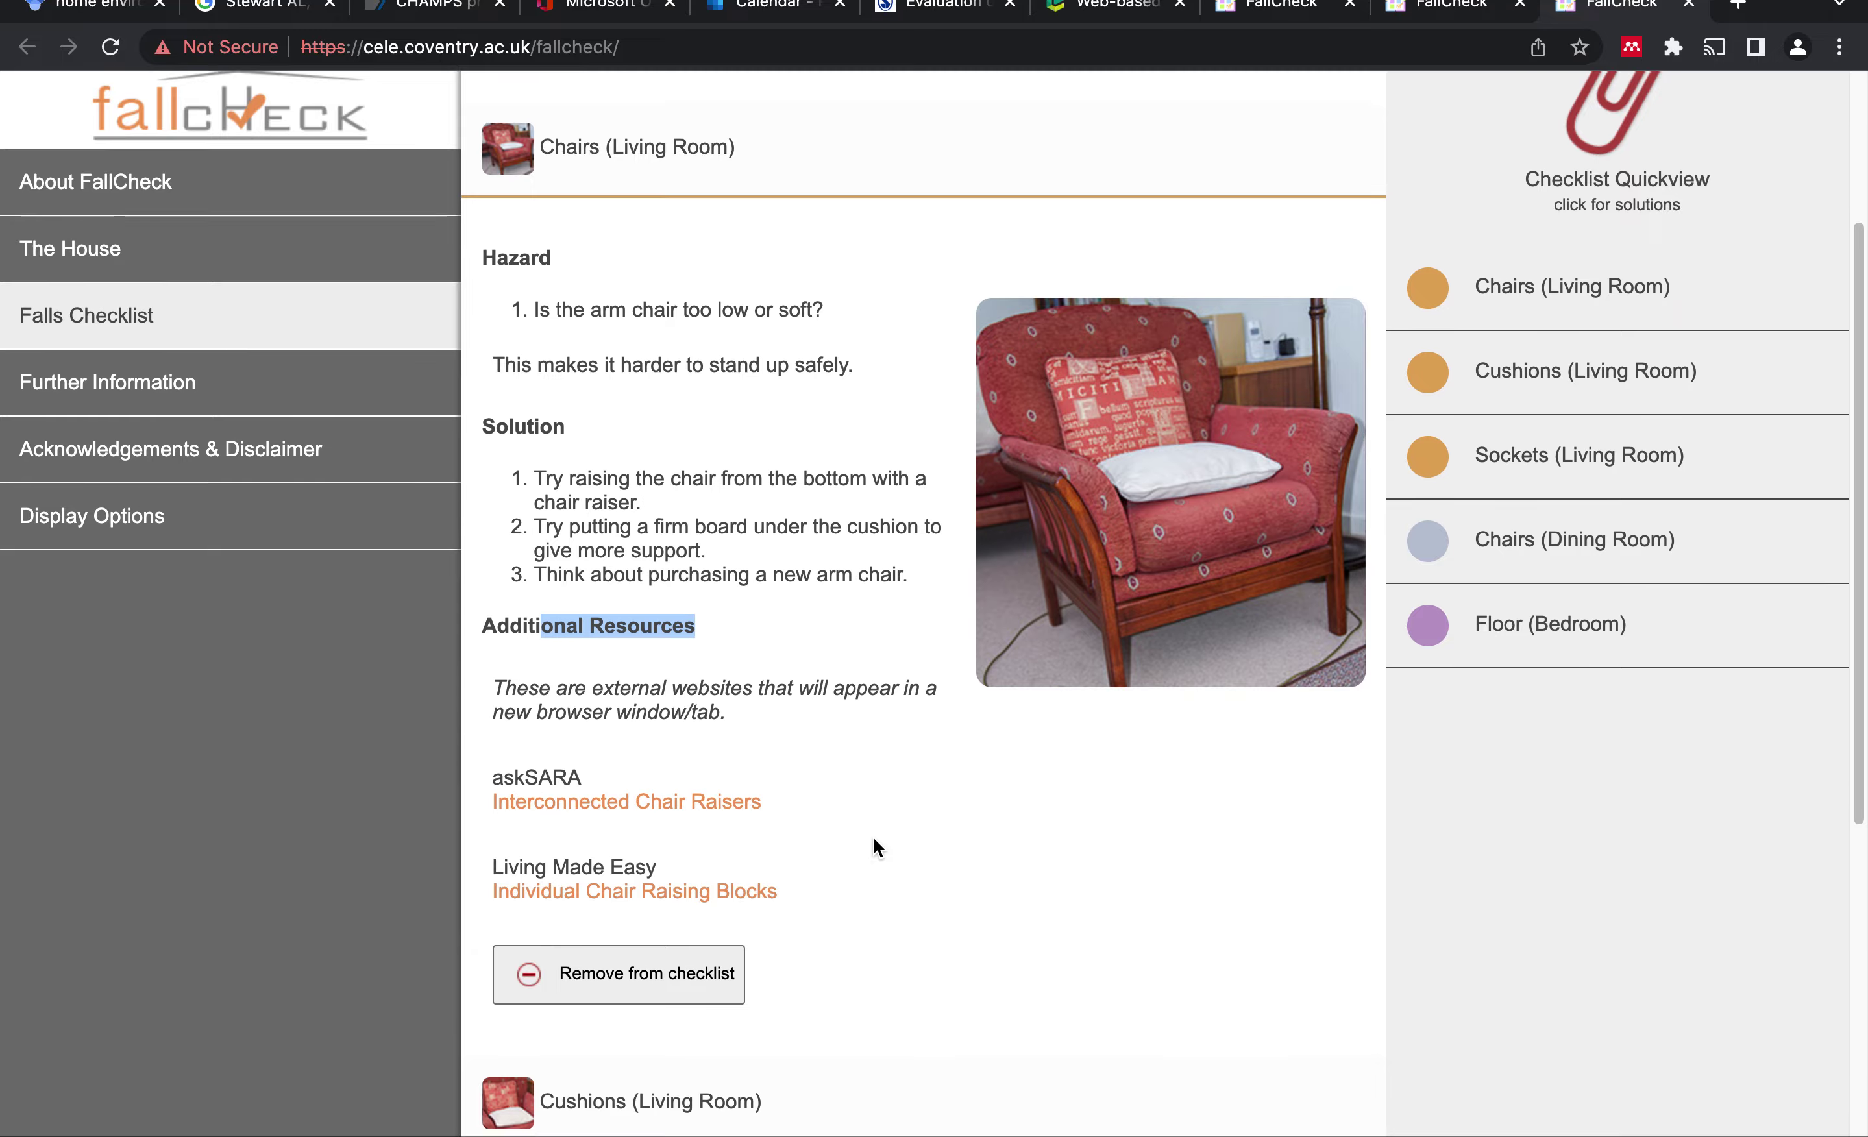
scroll(875, 837, "down", 13)
scroll(874, 837, "up", 16)
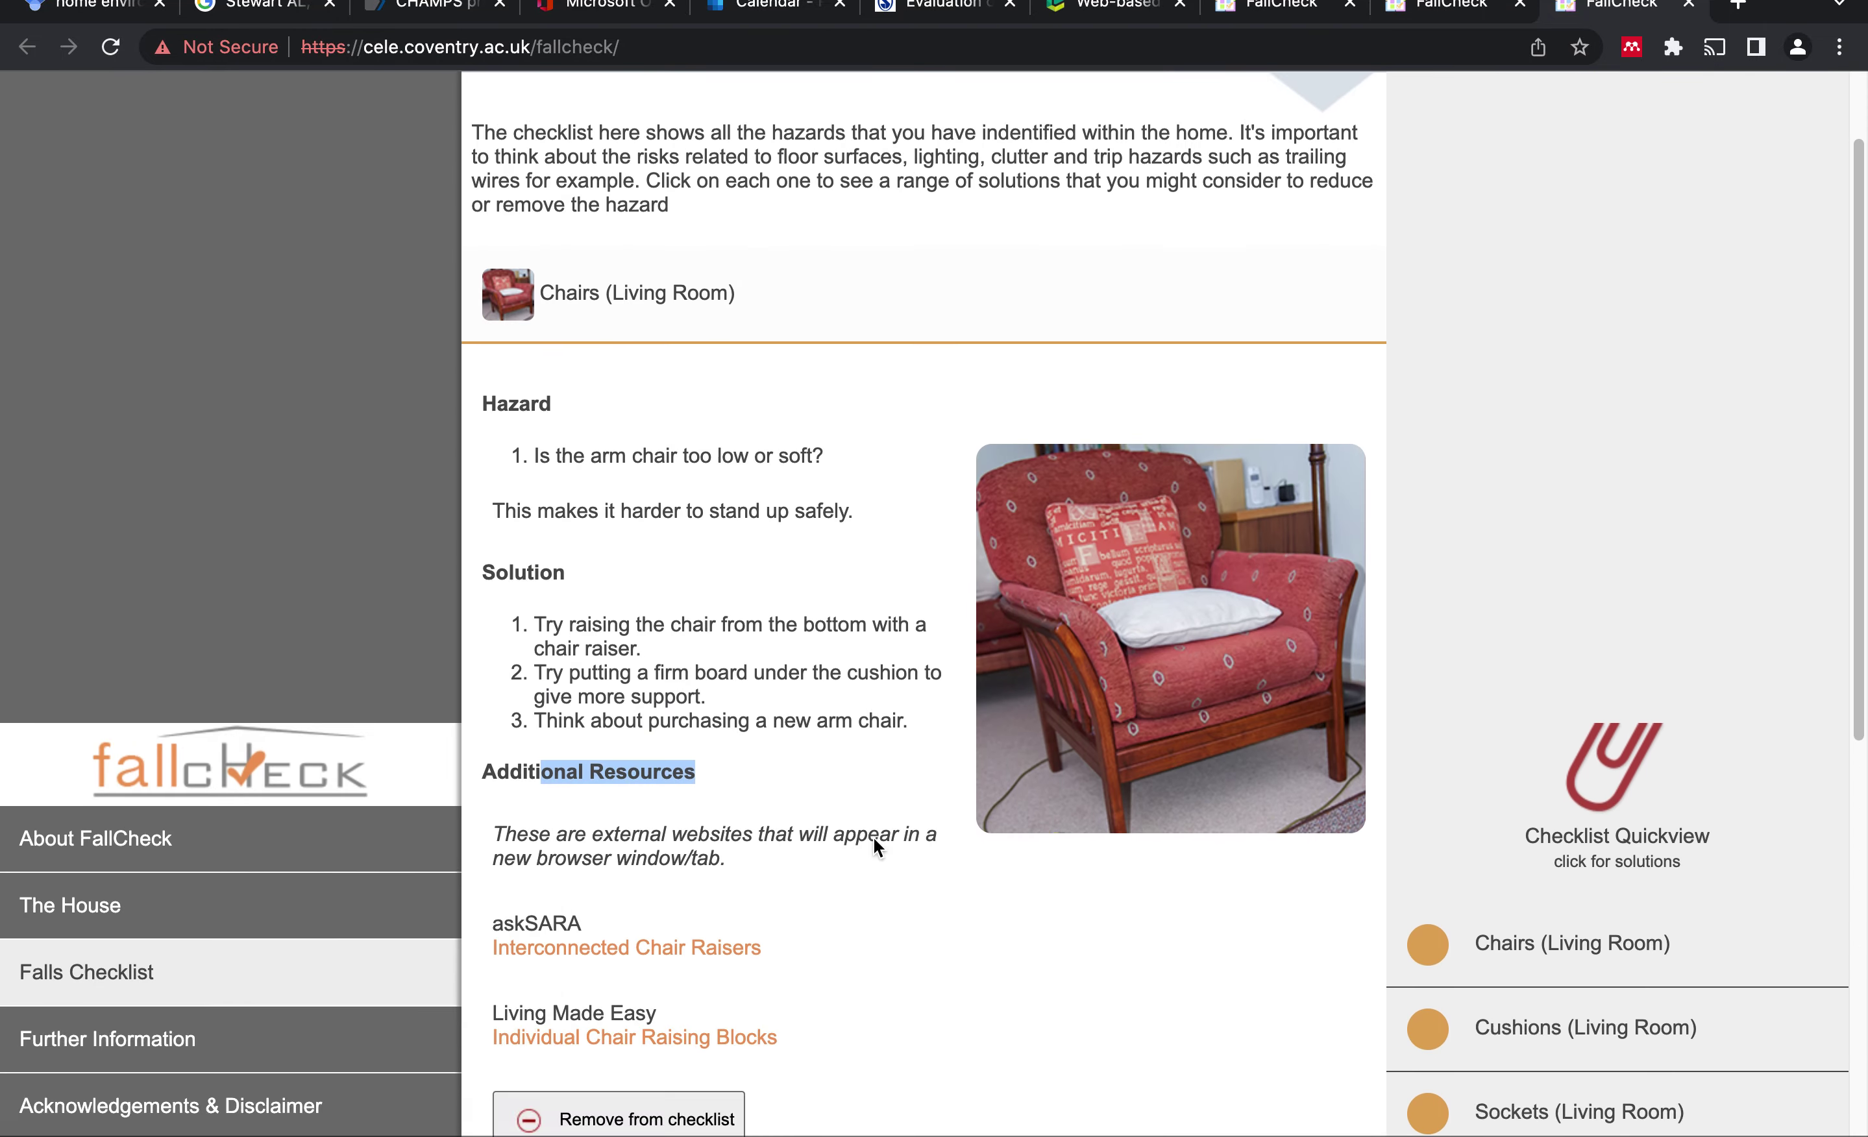
scroll(875, 837, "down", 15)
Show the solutions for Cushions, Sockets and Bedroom Floor, then go to Further Information
left_click(846, 563)
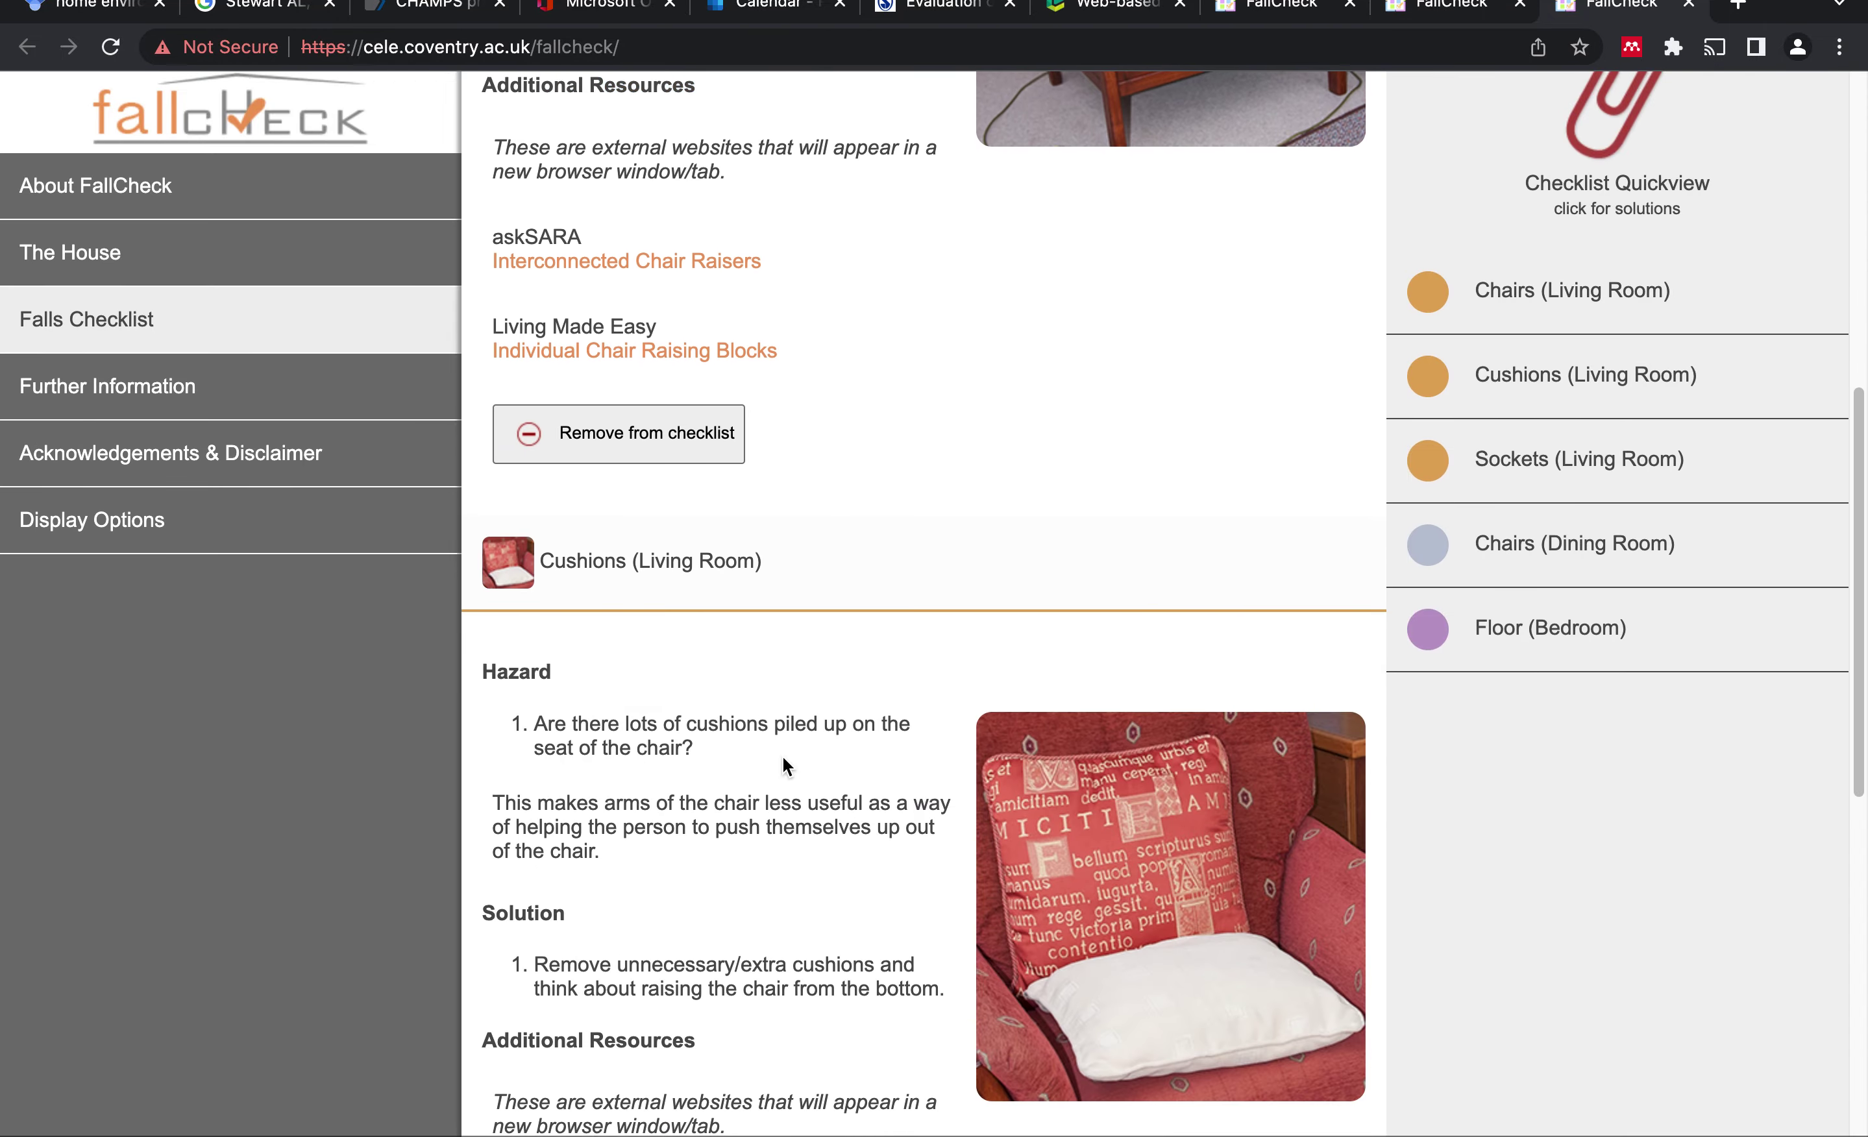
scroll(782, 758, "down", 20)
left_click(810, 686)
scroll(805, 717, "down", 20)
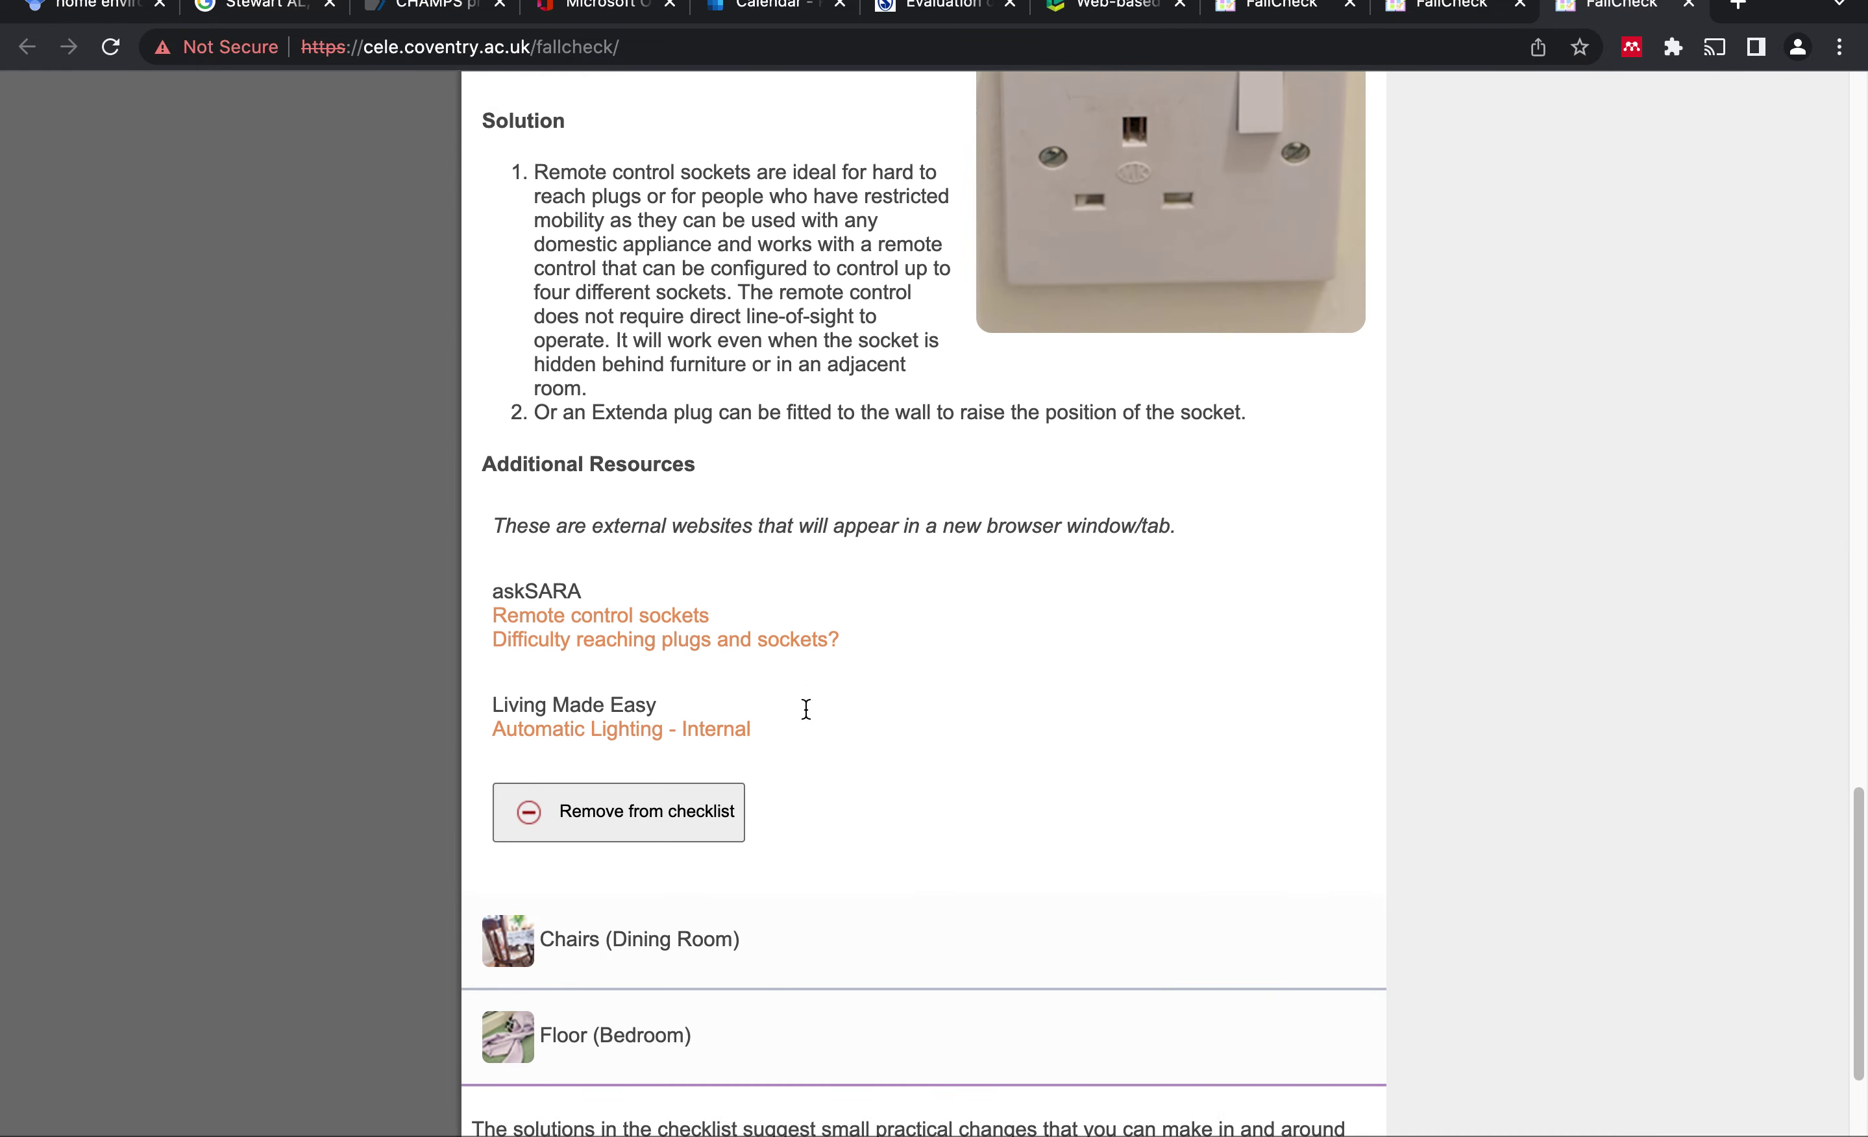
scroll(806, 709, "down", 4)
left_click(765, 849)
scroll(766, 851, "down", 12)
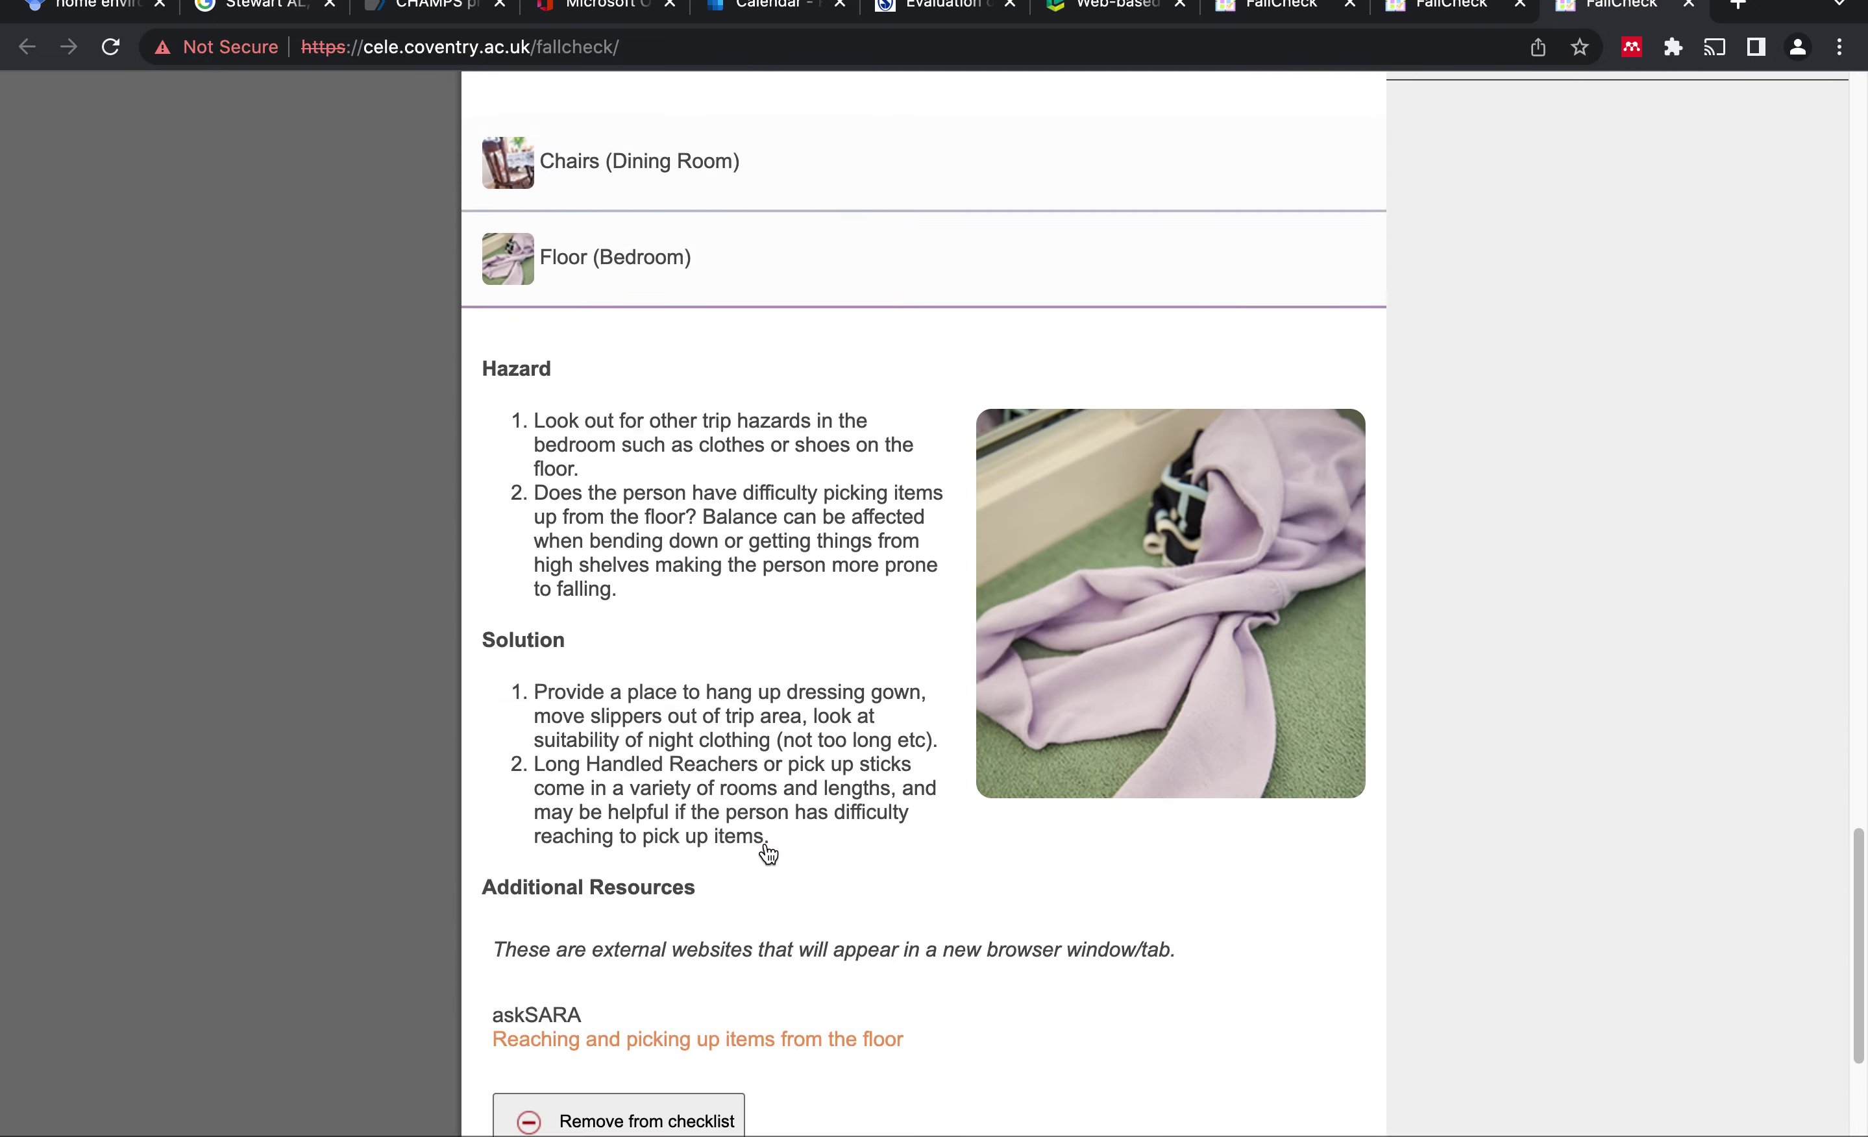
scroll(765, 845, "down", 4)
scroll(765, 846, "up", 14)
scroll(765, 846, "down", 14)
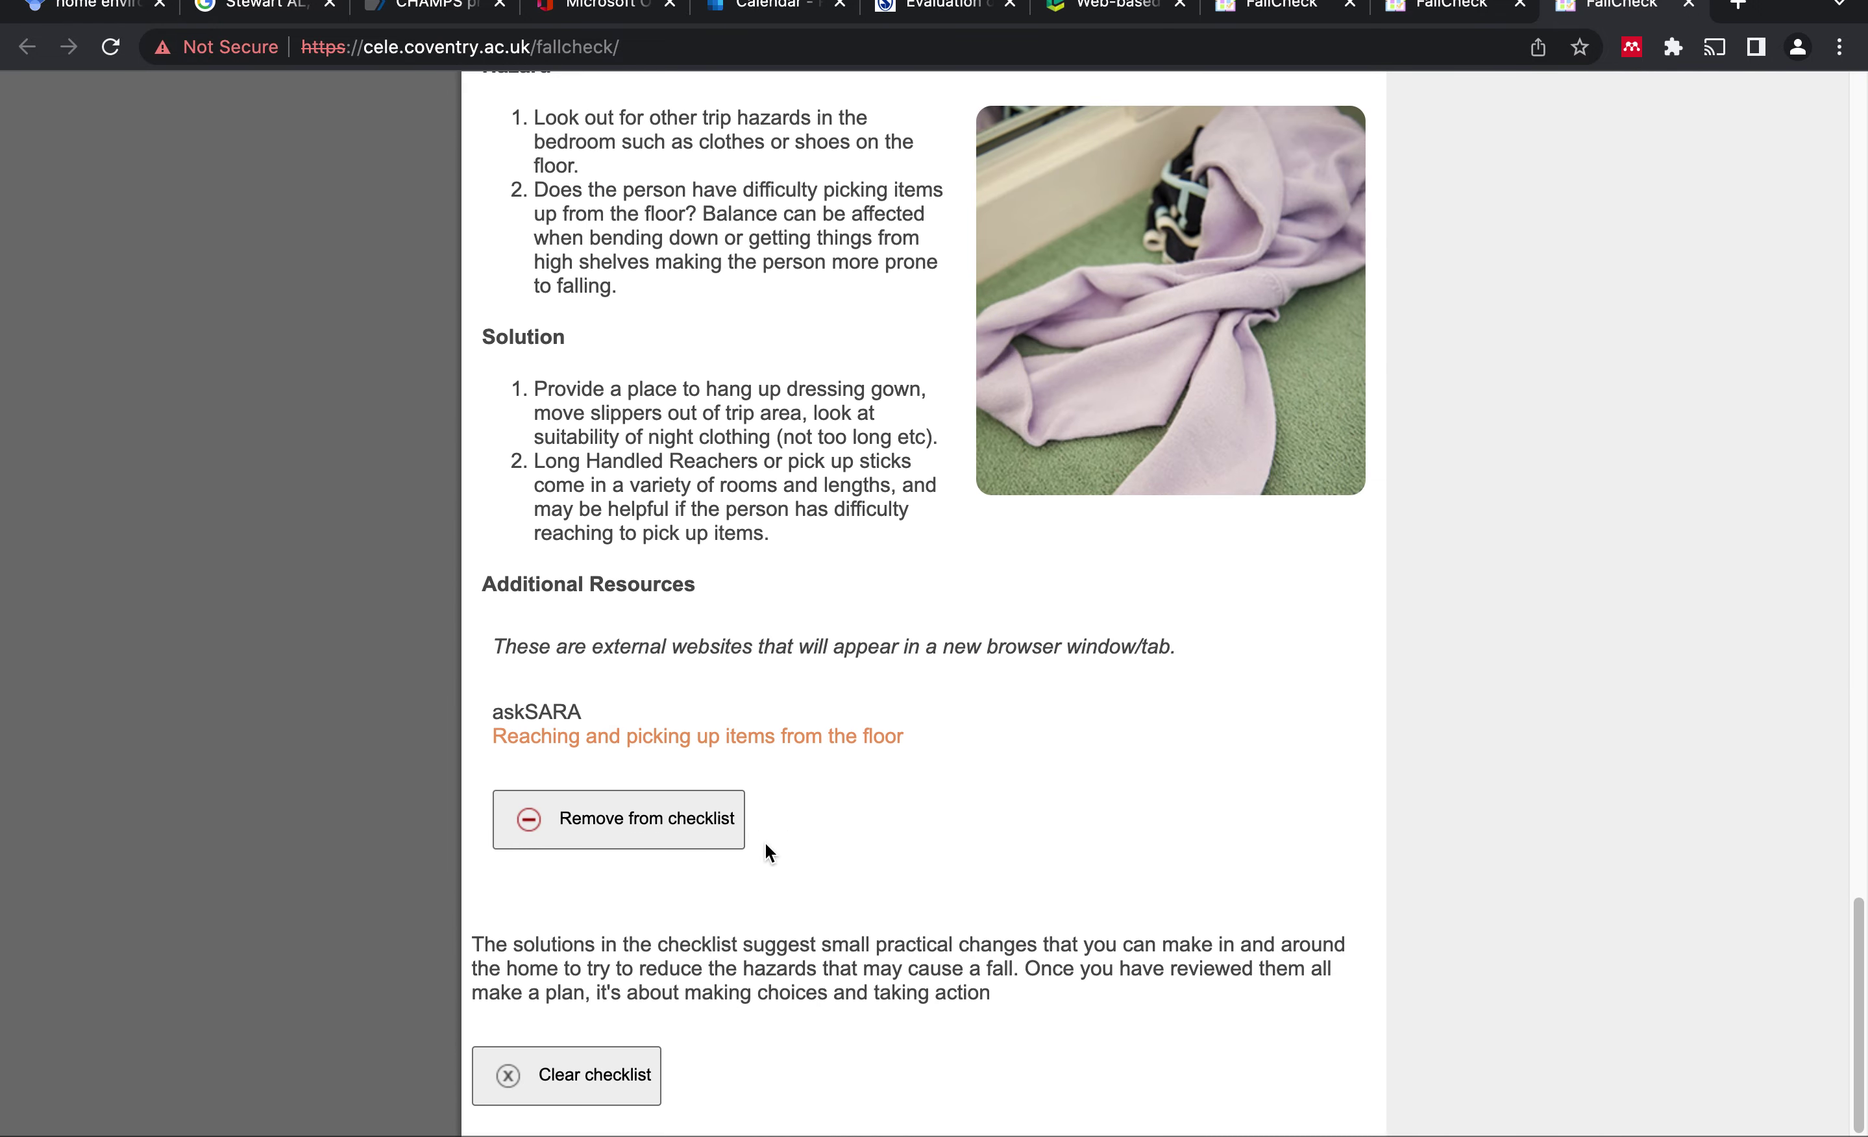
scroll(764, 844, "up", 10)
scroll(765, 842, "down", 6)
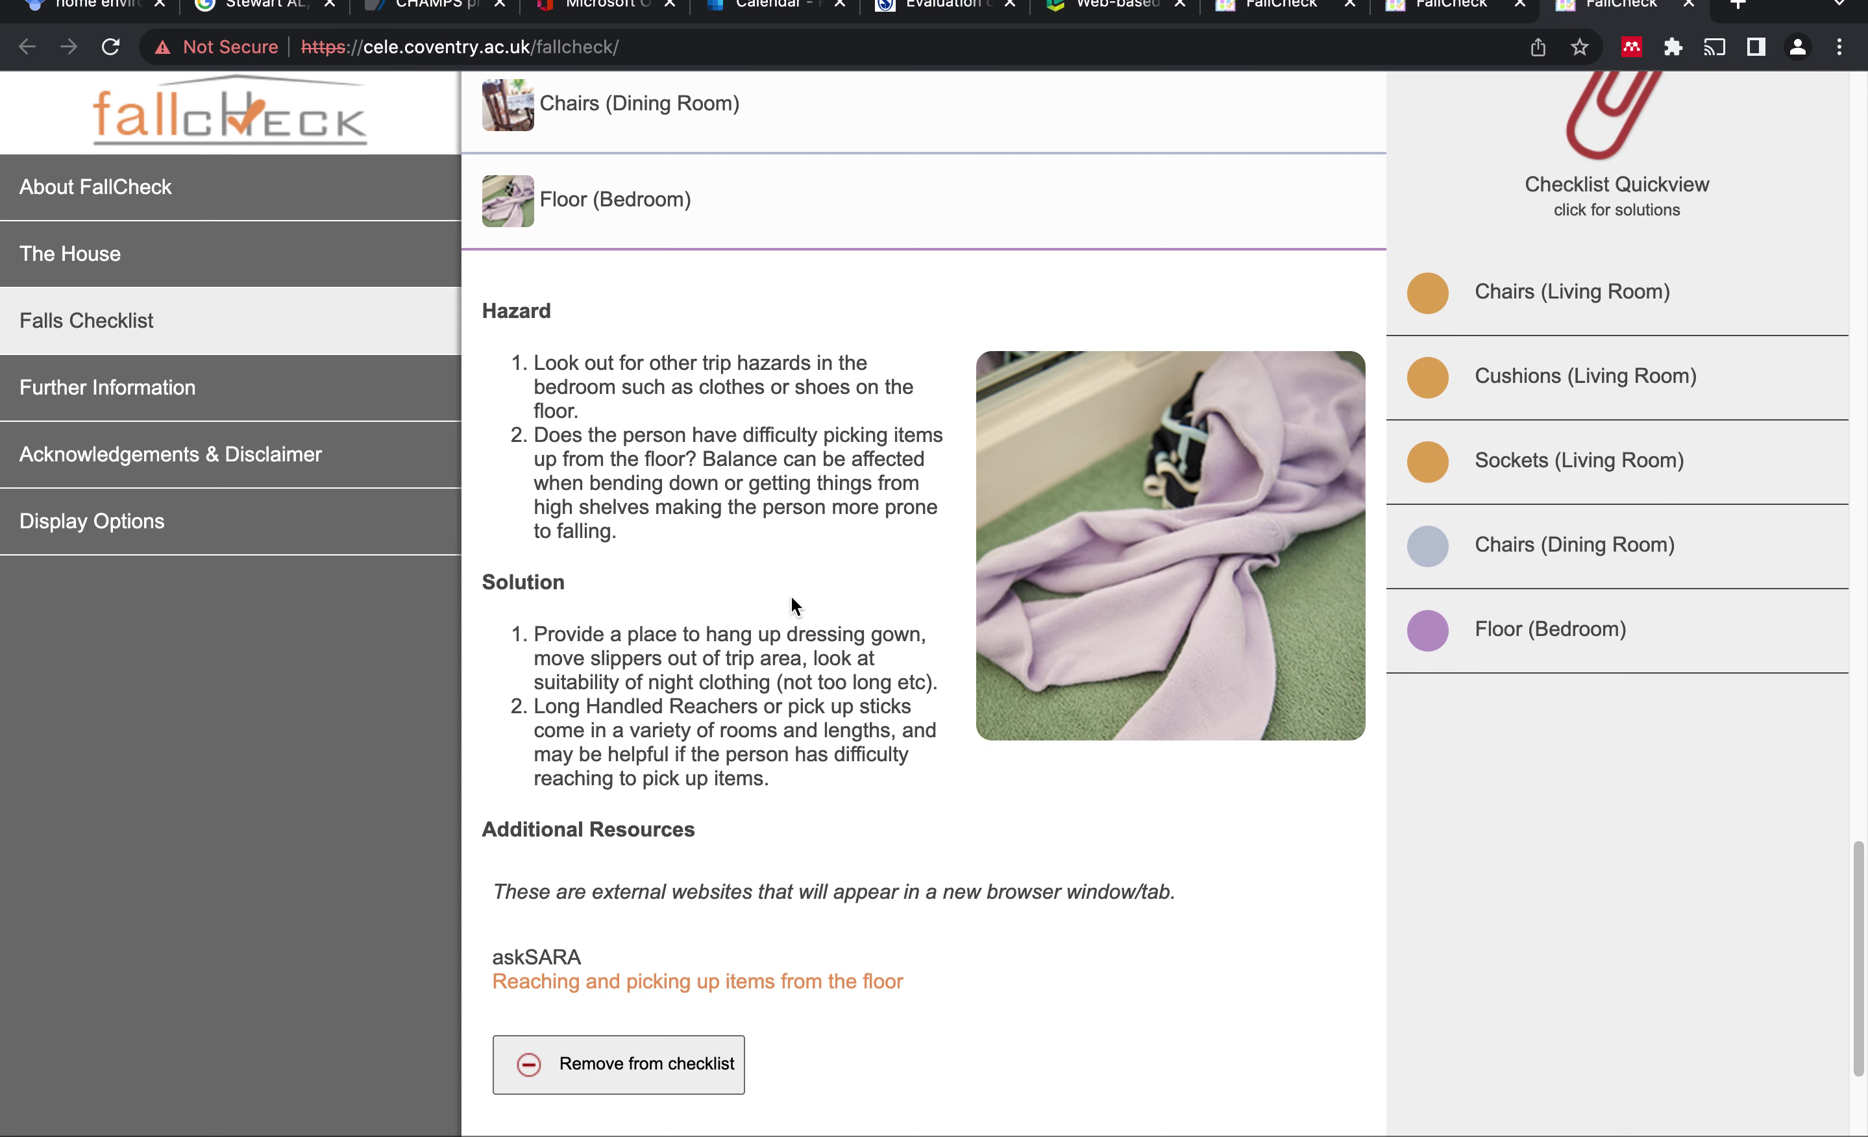
left_click(154, 396)
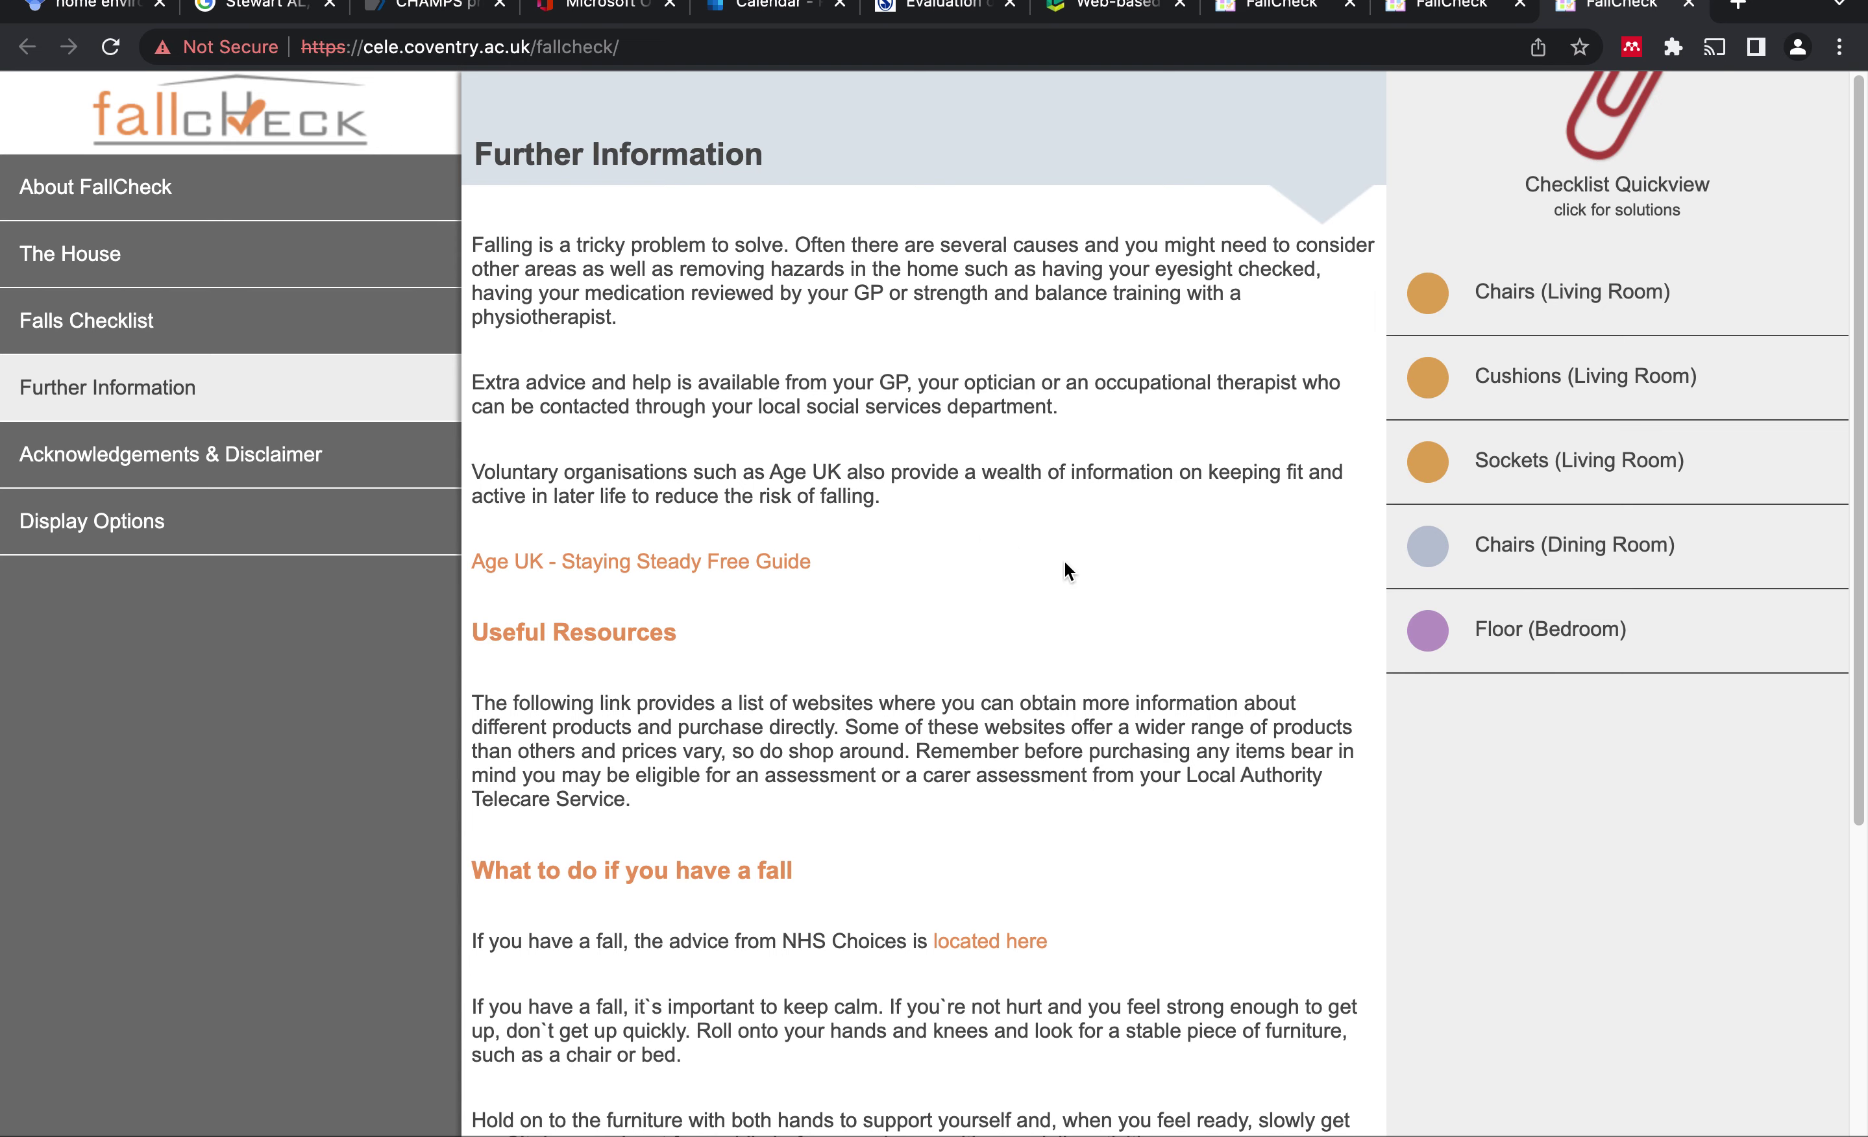
Scroll through the GP, optician, Age UK and NHS after-a-fall advice on Further Information
scroll(1083, 568, "down", 5)
scroll(668, 268, "up", 2)
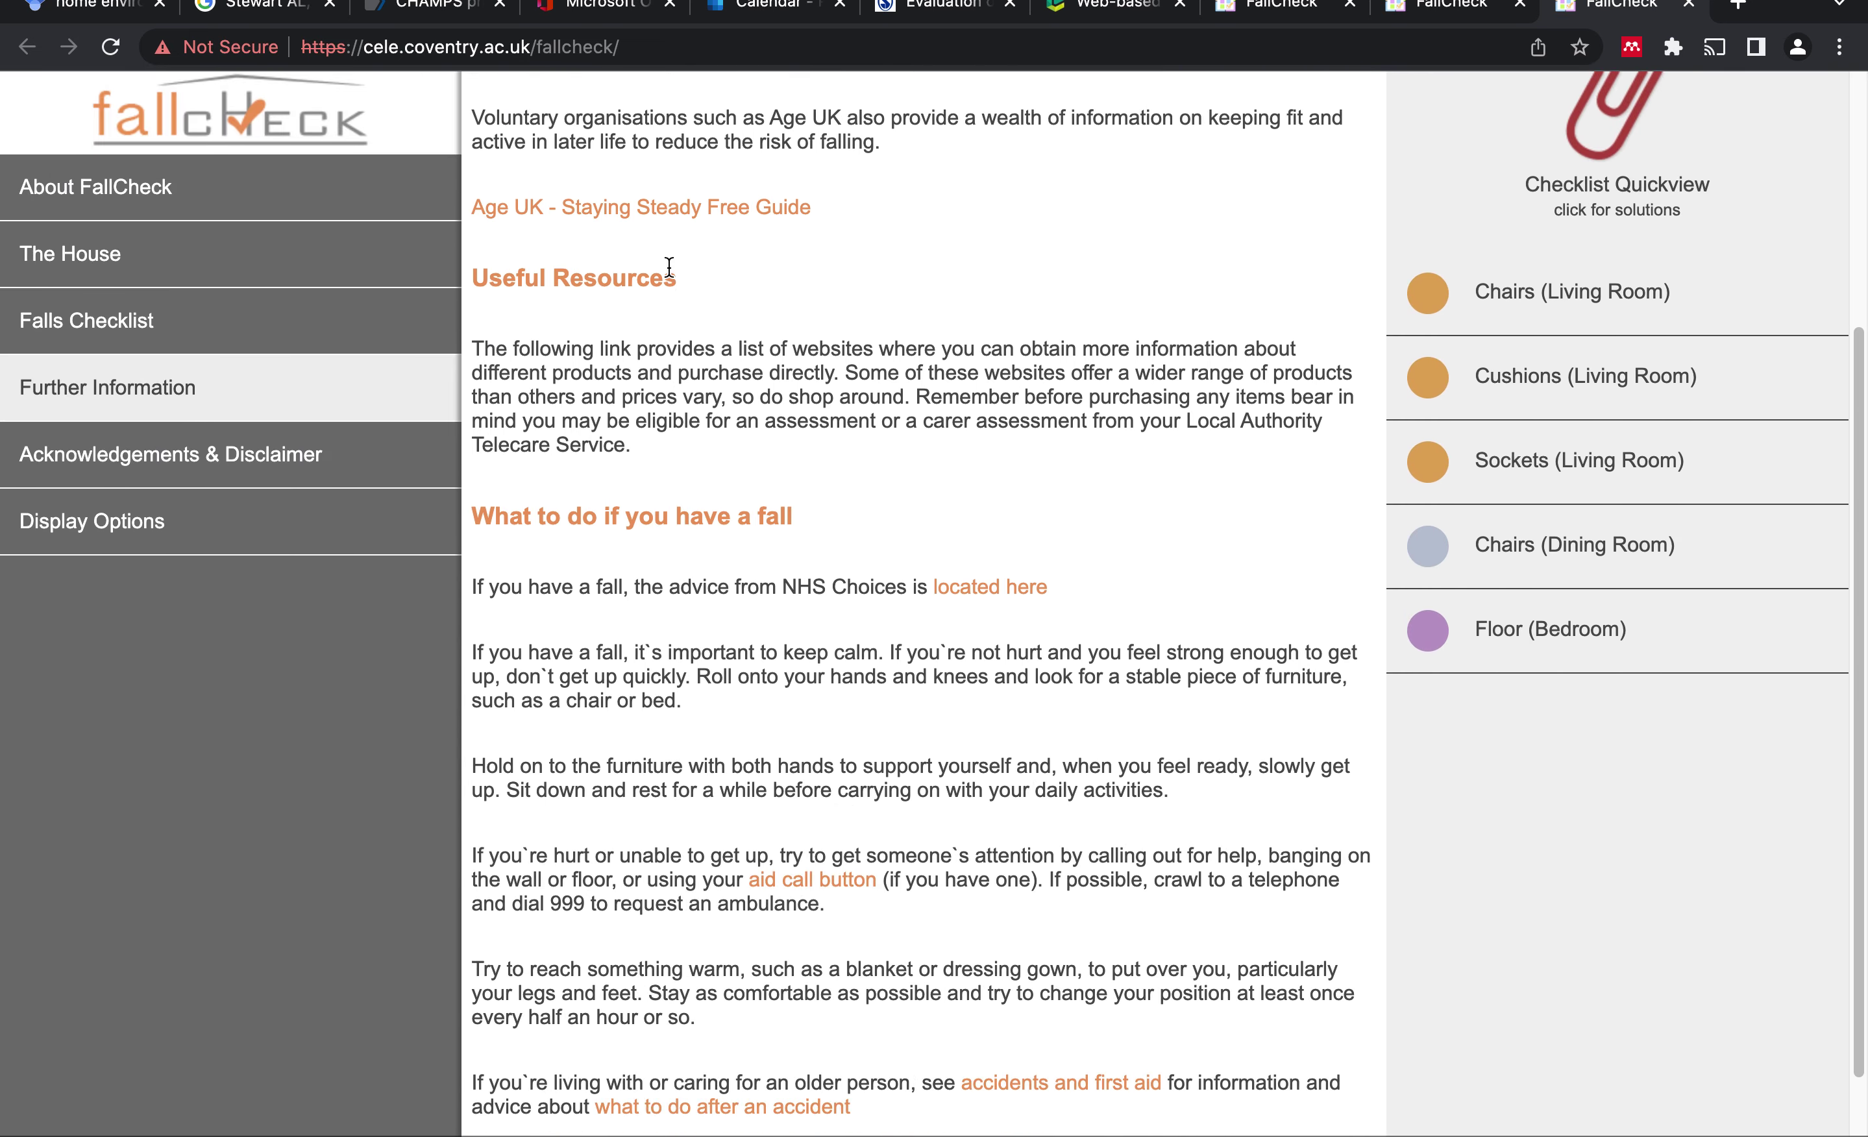
scroll(669, 268, "up", 5)
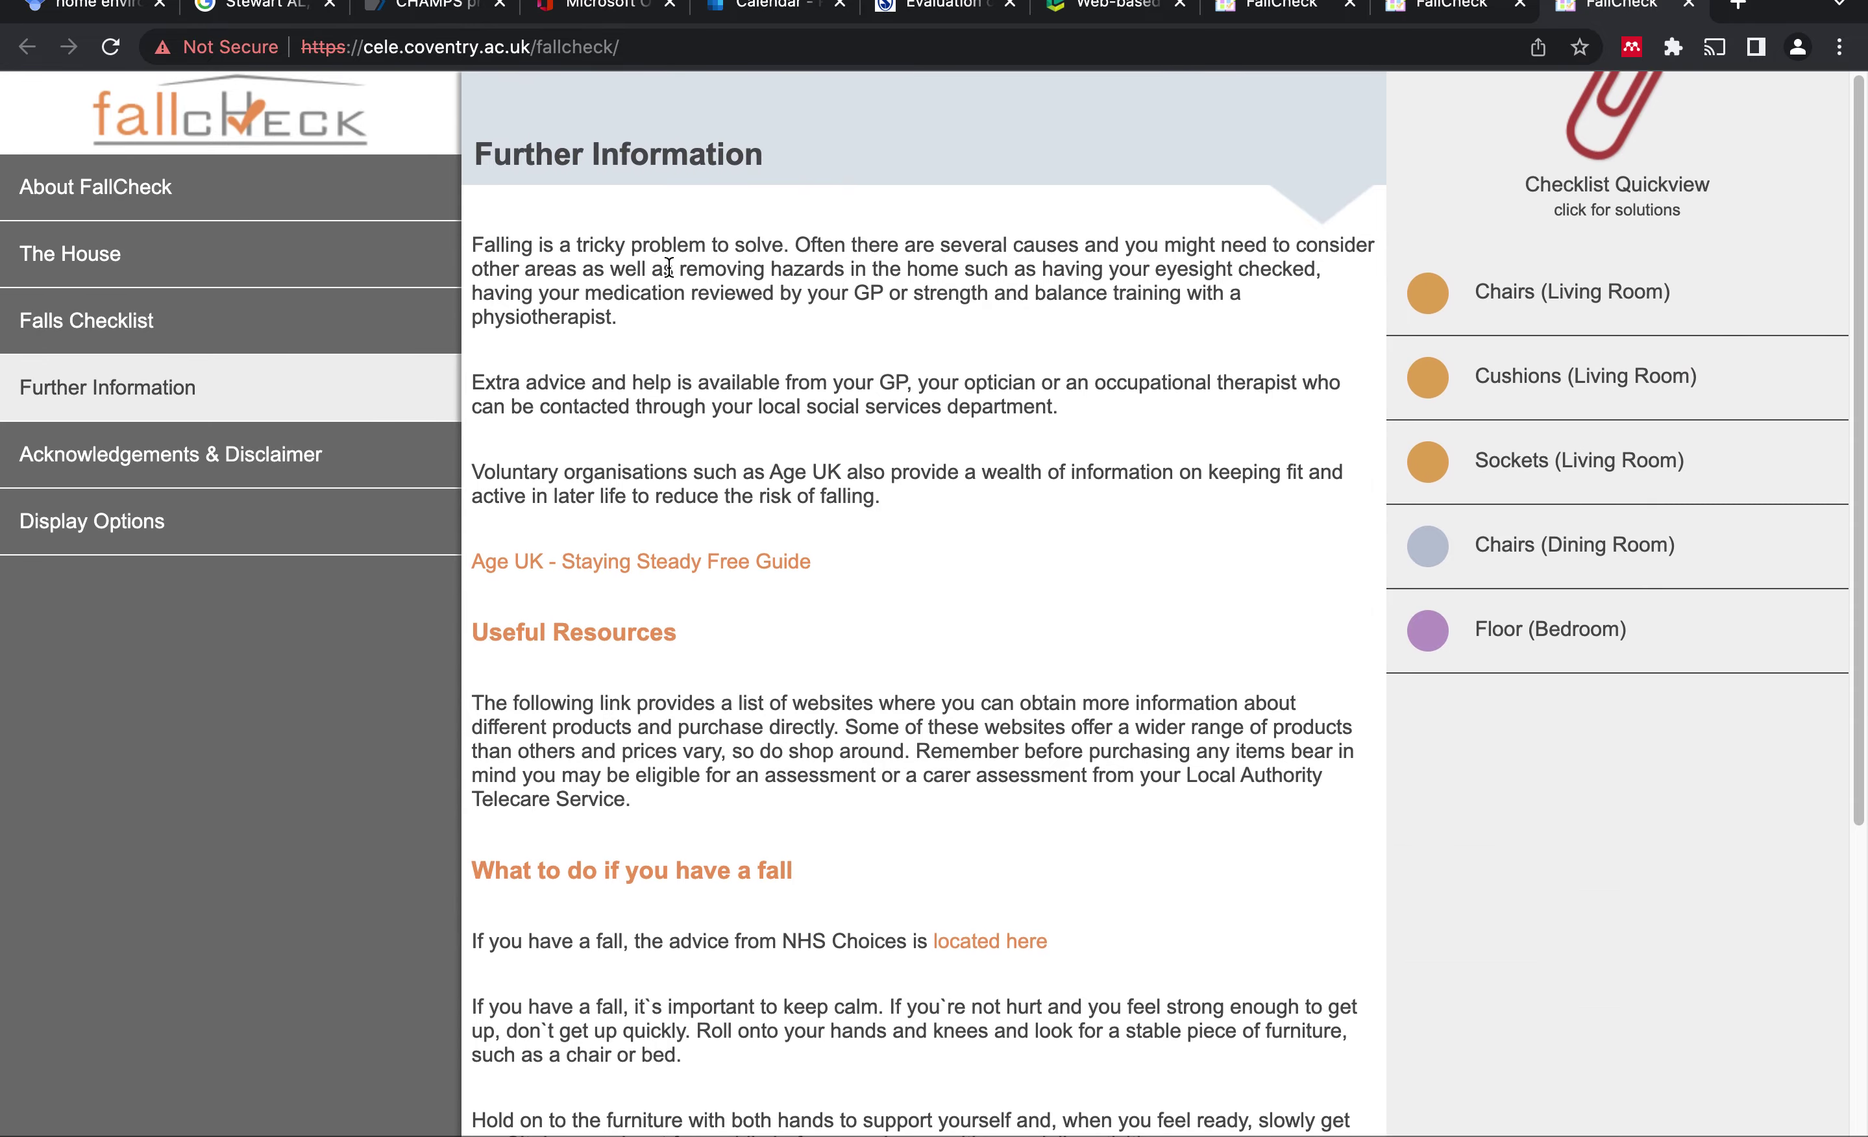